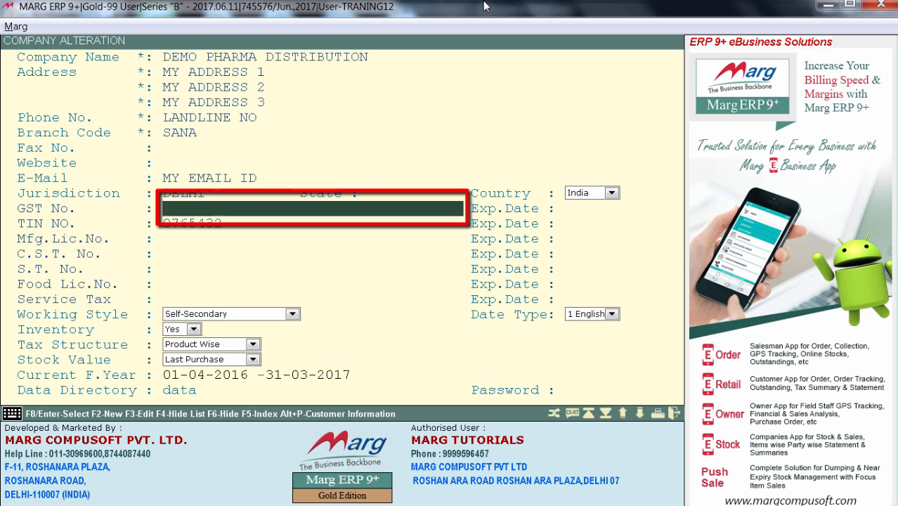
Enter the company's GST number in the company details and save the alteration
type("07654327")
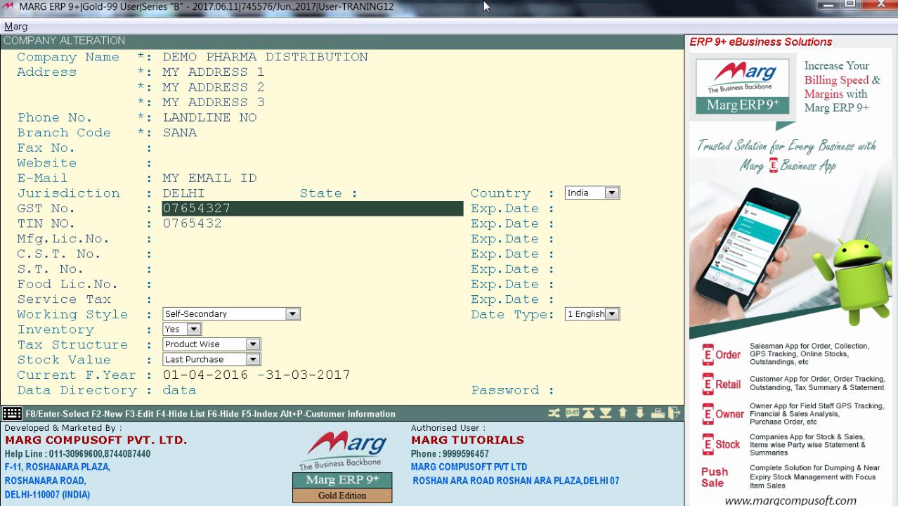
key("Escape")
key("Return")
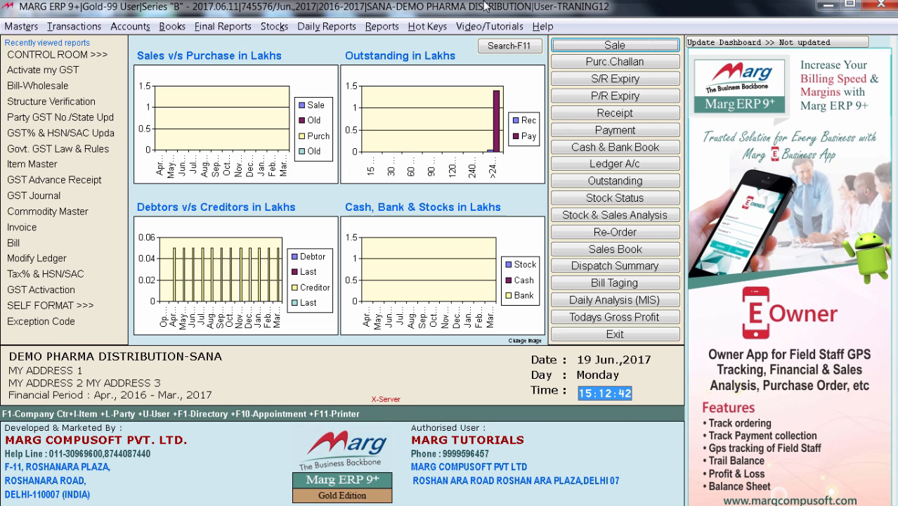
Open GST% & HSN/SAC Updation under Ease of GST Adoption to bring up the item-wise HSN/SAC master
key("alt+m")
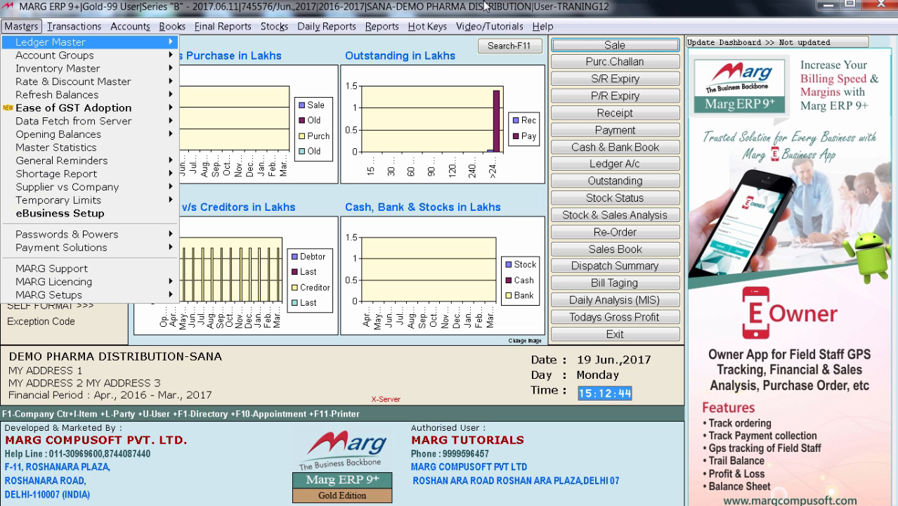
key("Down")
key("Down")
key("Down")
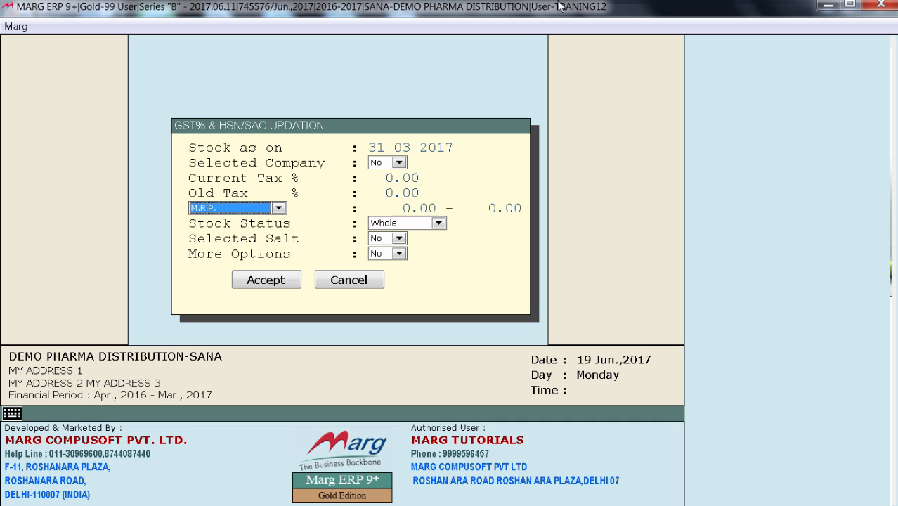
key("Return")
key("Return")
key("Return")
key("Return")
key("Return")
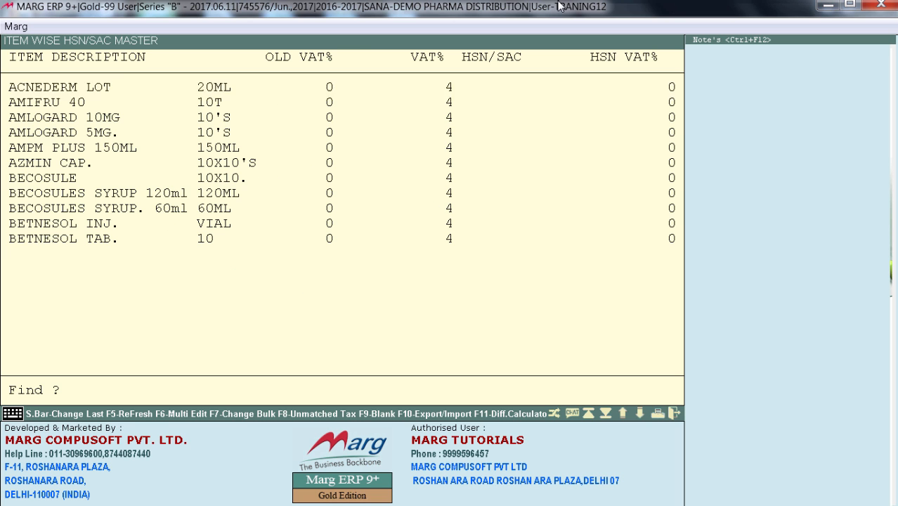
Look through the item list and check each item's VAT% and HSN/SAC entries
key("Down")
key("Down")
key("Down")
key("Down")
key("Down")
key("Down")
key("Down")
key("Down")
key("Down")
key("Down")
key("Down")
key("Down")
key("Down")
key("Down")
key("Down")
key("Down")
key("Down")
key("Down")
key("Down")
key("Down")
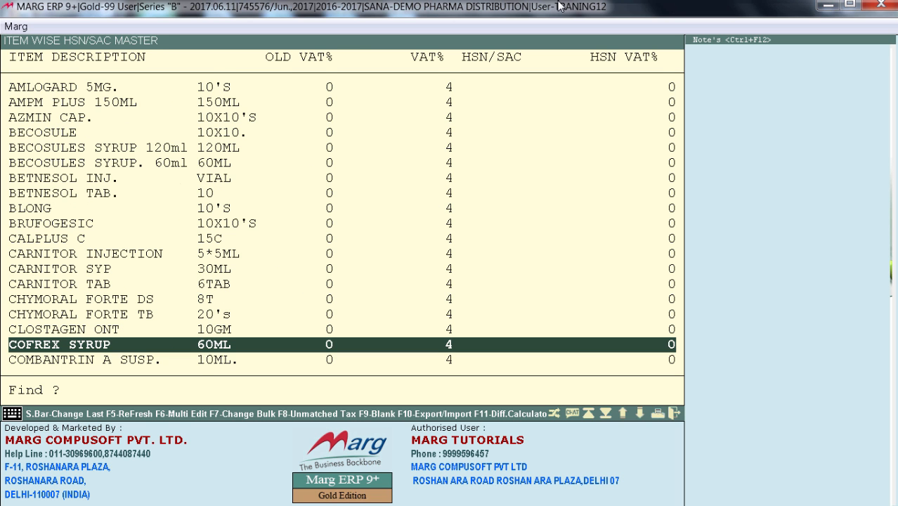
key("Down")
key("Down")
key("Down")
key("Down")
key("Down")
key("Down")
key("Down")
key("Down")
key("Down")
key("Down")
key("Down")
key("Down")
key("Down")
key("Down")
key("Down")
key("Down")
key("Down")
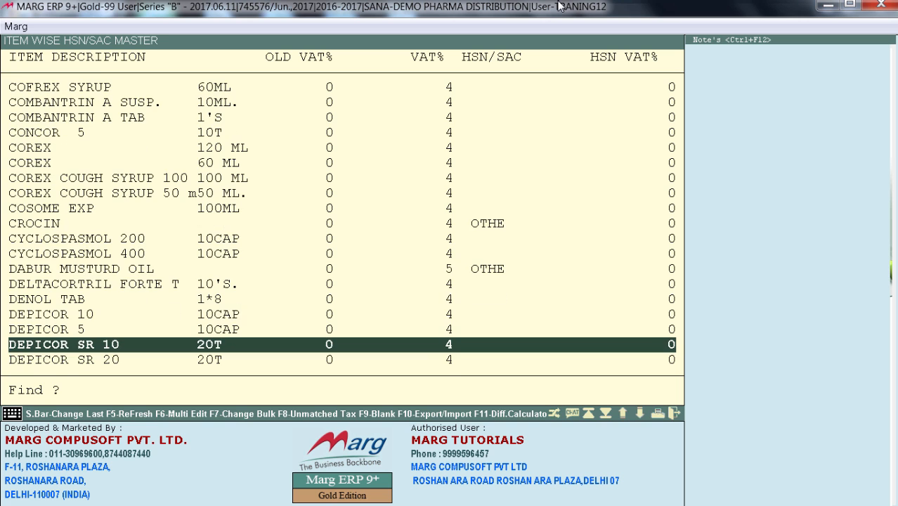
key("Up")
key("Up")
key("Up")
key("Up")
key("Up")
key("Up")
key("Up")
key("Up")
key("Up")
key("Up")
key("Up")
key("Up")
key("Up")
key("Up")
key("Up")
key("Up")
key("Up")
key("Up")
key("Up")
key("Up")
key("Up")
key("Up")
key("Up")
key("Up")
key("Up")
key("Up")
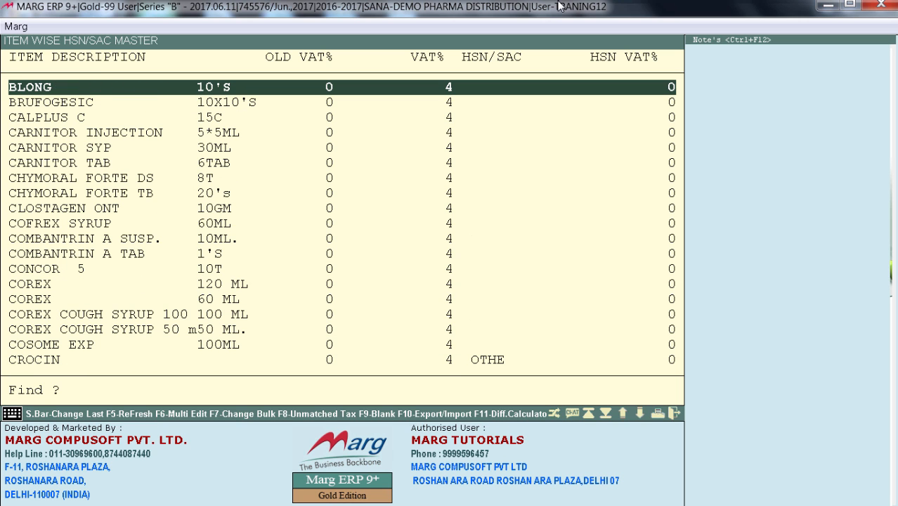
Export the item-wise HSN/SAC list and open the exported hsncodemaster workbook in Excel from the MARGERP1 Reports folder on drive D
key("F10")
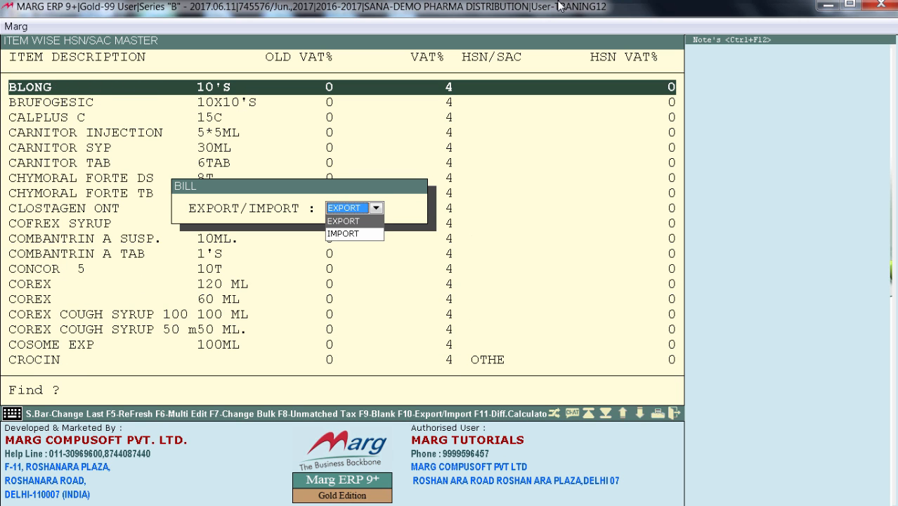
key("Return")
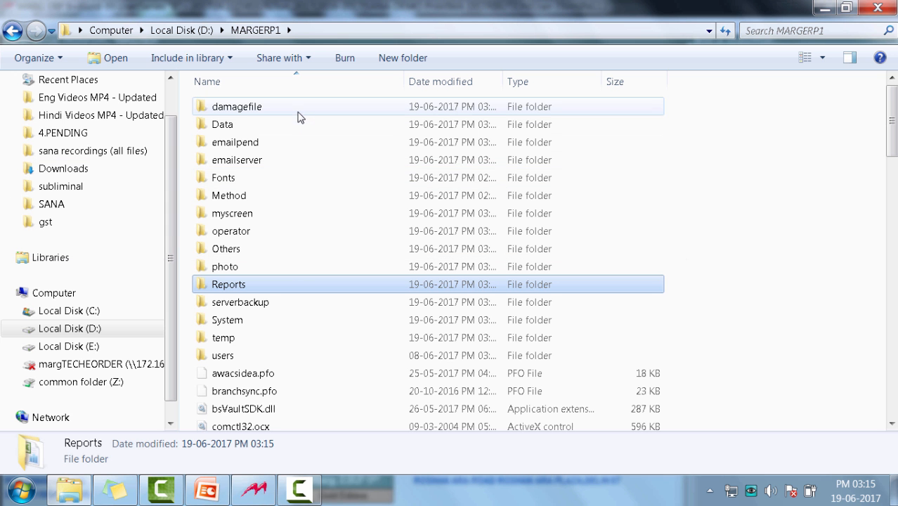
double_click(267, 284)
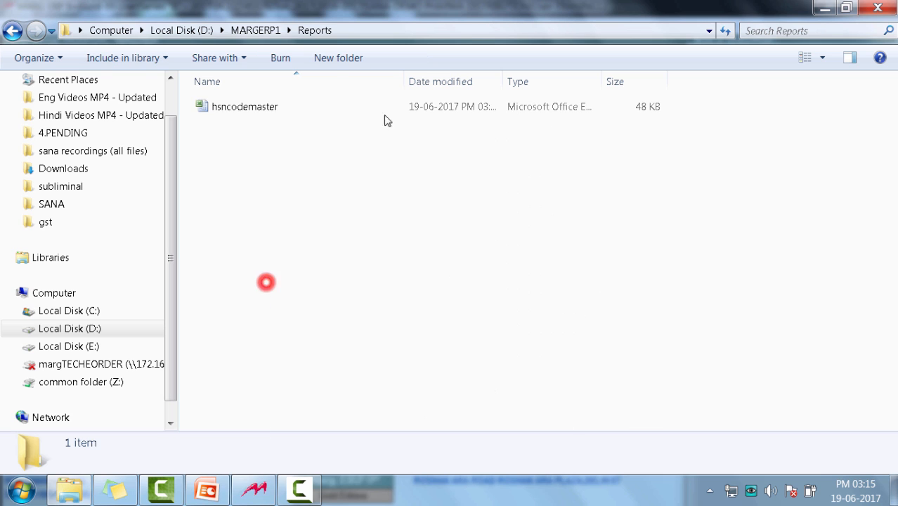
double_click(320, 106)
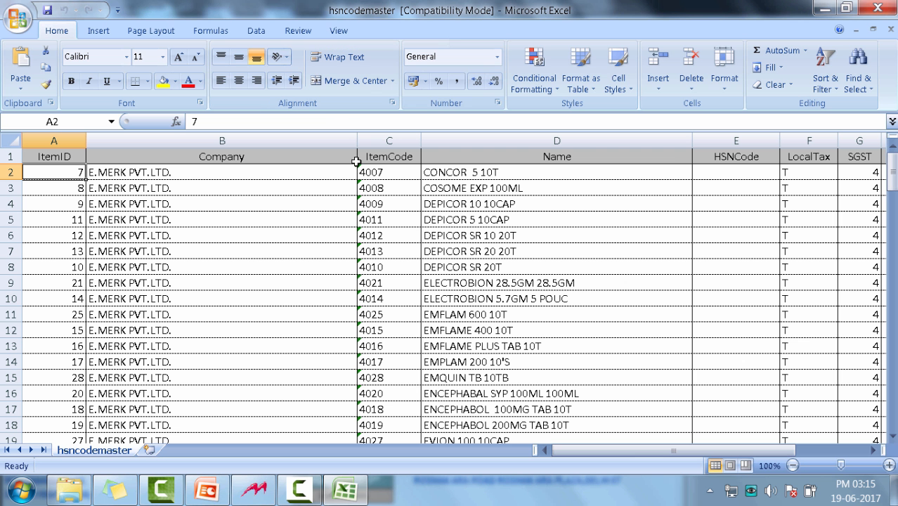
Examine the Name, HSNCode, SGST, CGST and IGST columns, comparing the different SGST rates among the items
left_click_drag(445, 156, 514, 425)
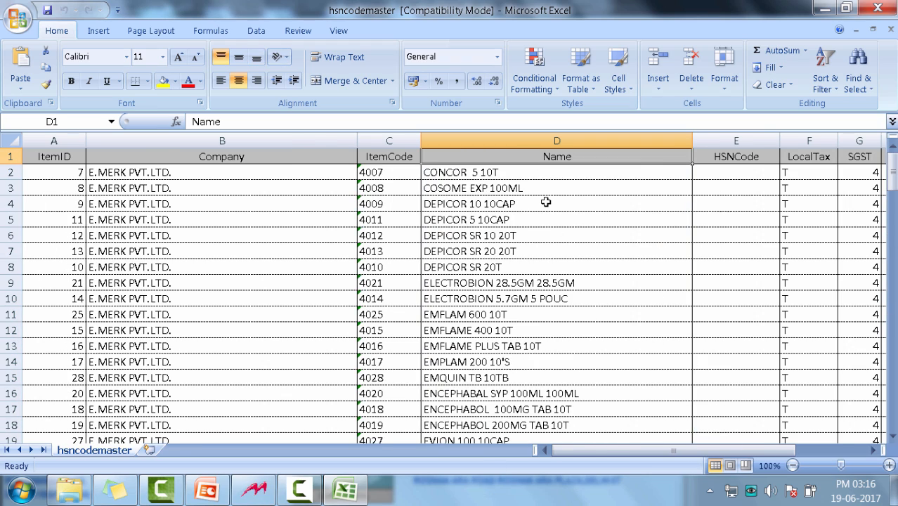
scroll(545, 202, "right", 3)
left_click_drag(337, 172, 365, 401)
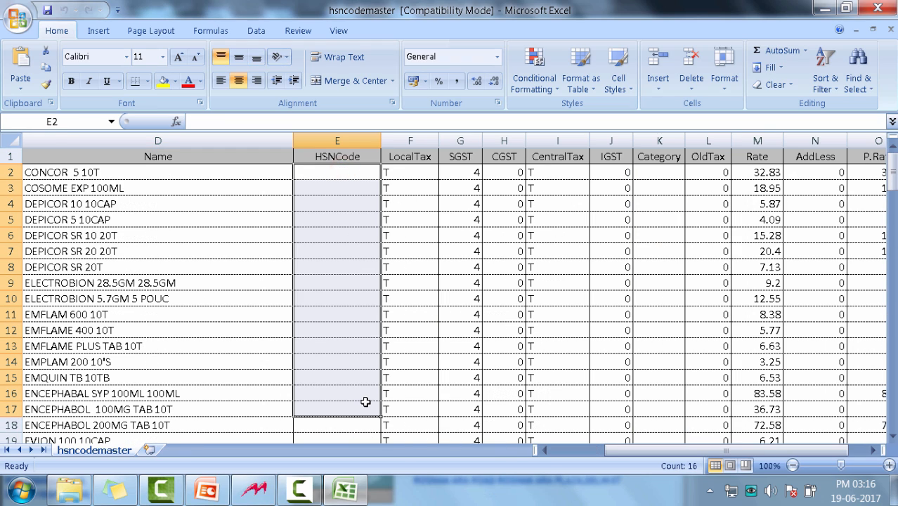
left_click_drag(465, 174, 469, 422)
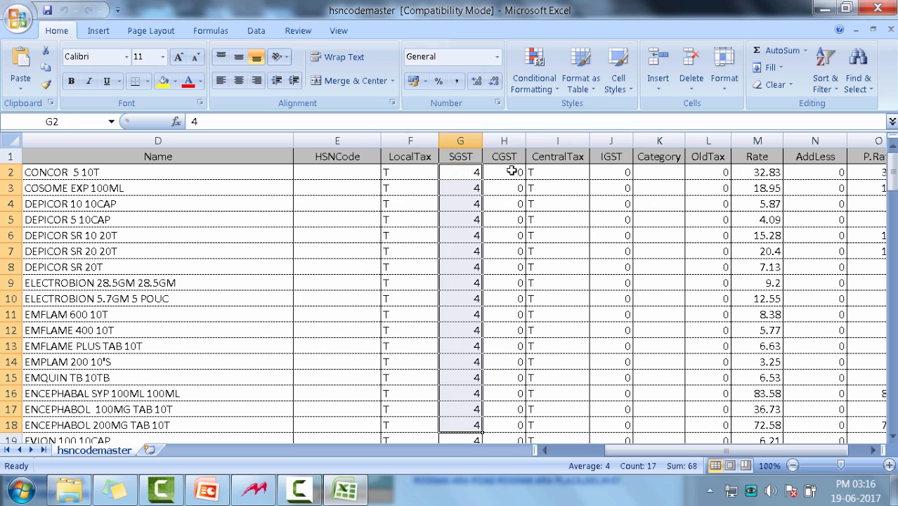
left_click_drag(511, 171, 510, 347)
left_click_drag(599, 169, 609, 357)
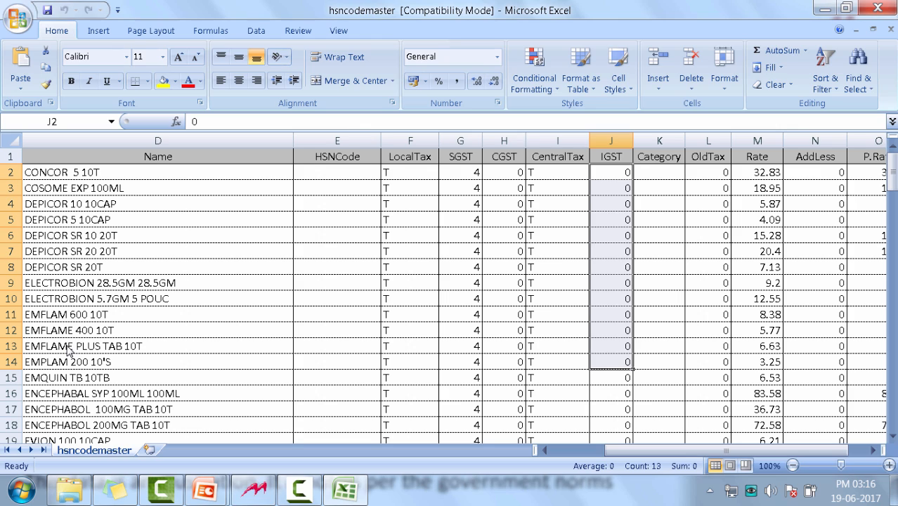
left_click_drag(134, 177, 151, 434)
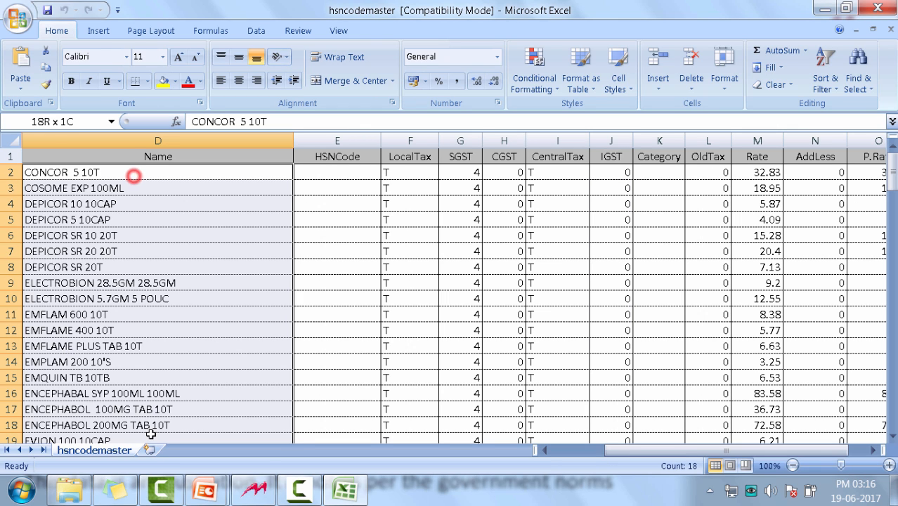
left_click(456, 172)
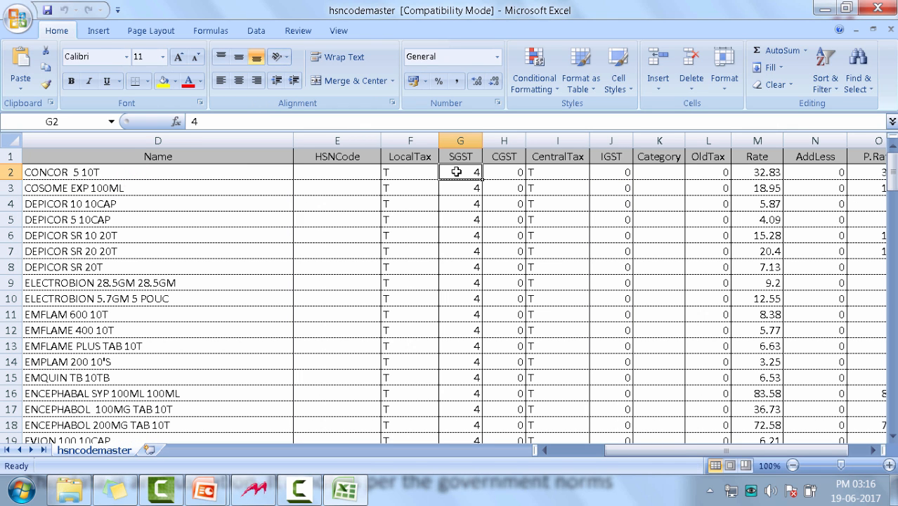
scroll(358, 346, "down", 17)
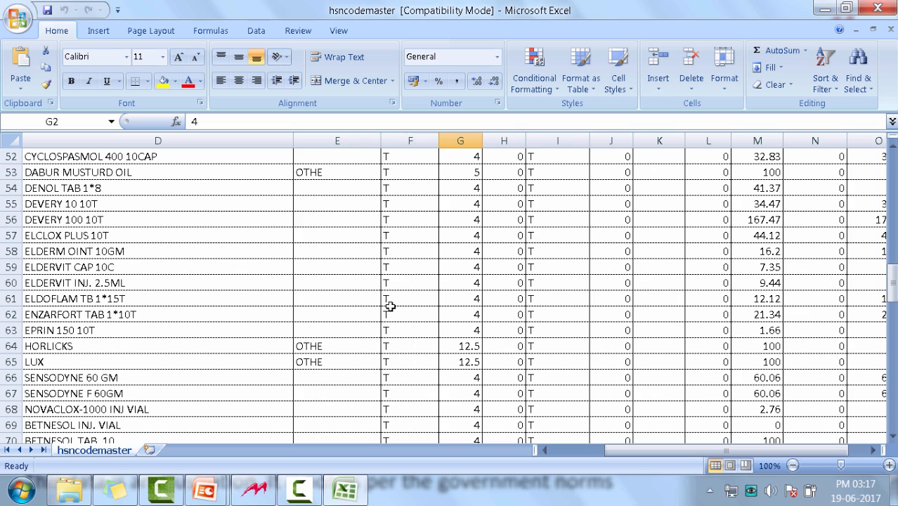
left_click(468, 344)
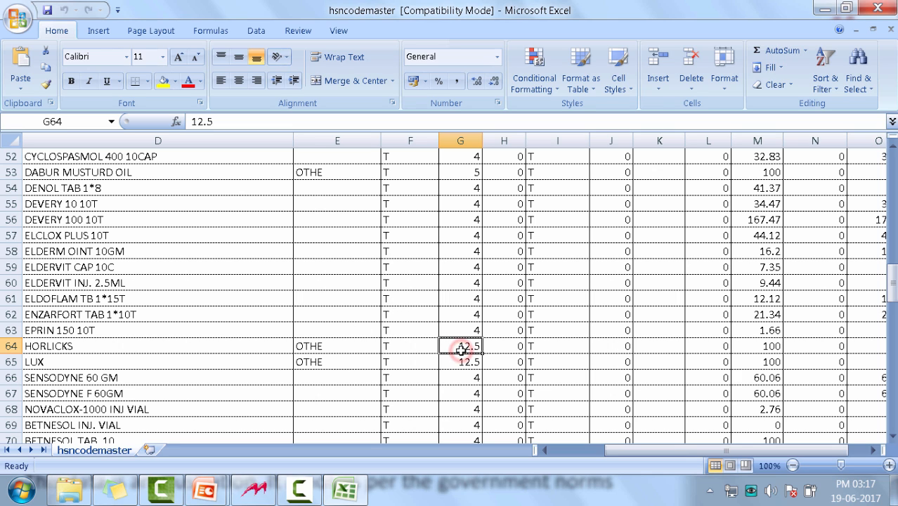
left_click(456, 172)
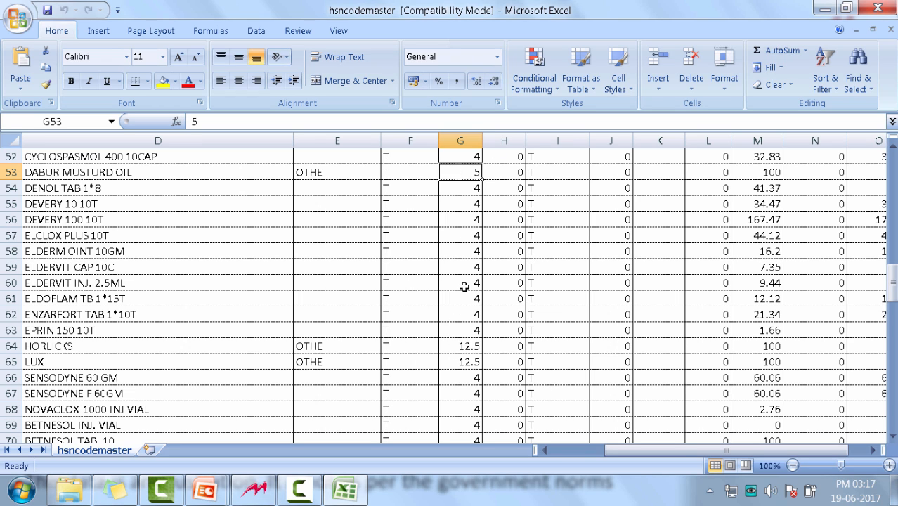
scroll(455, 235, "up", 17)
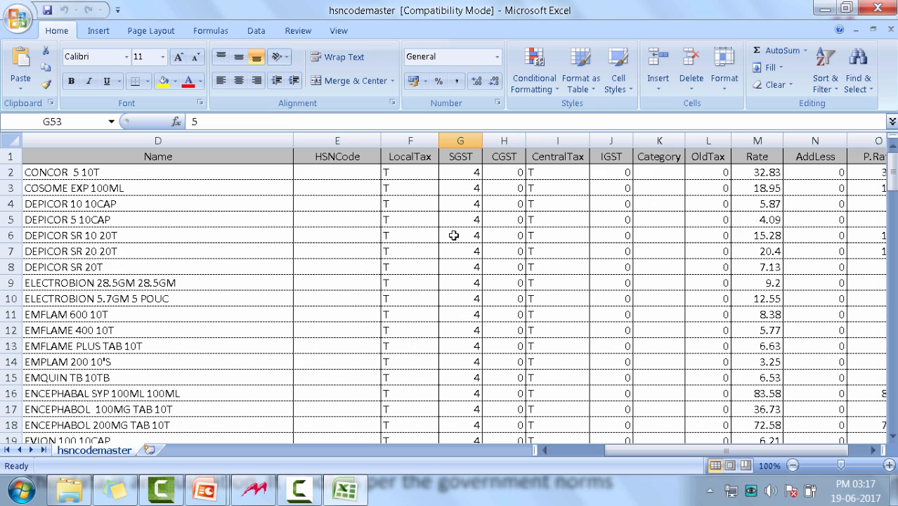
Add filters to the header row and filter the SGST column to show only items with rate 4
right_click(458, 156)
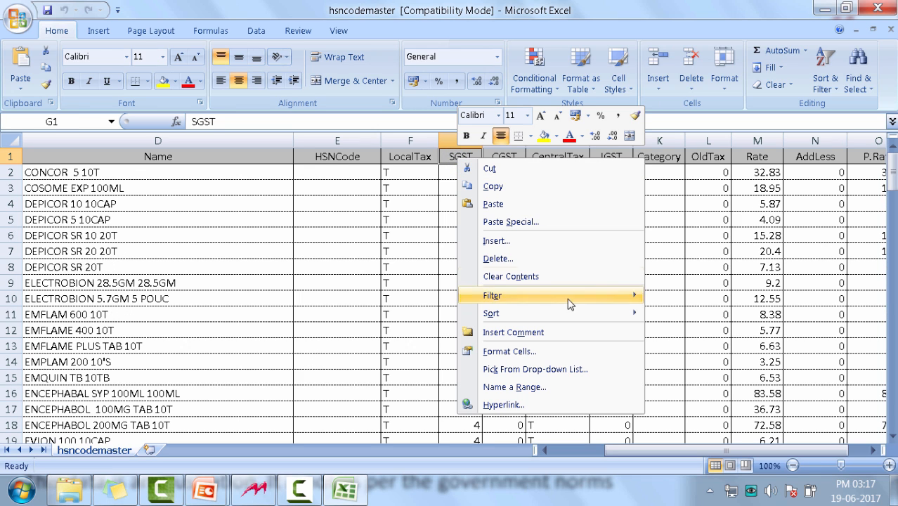
mouse_move(594, 300)
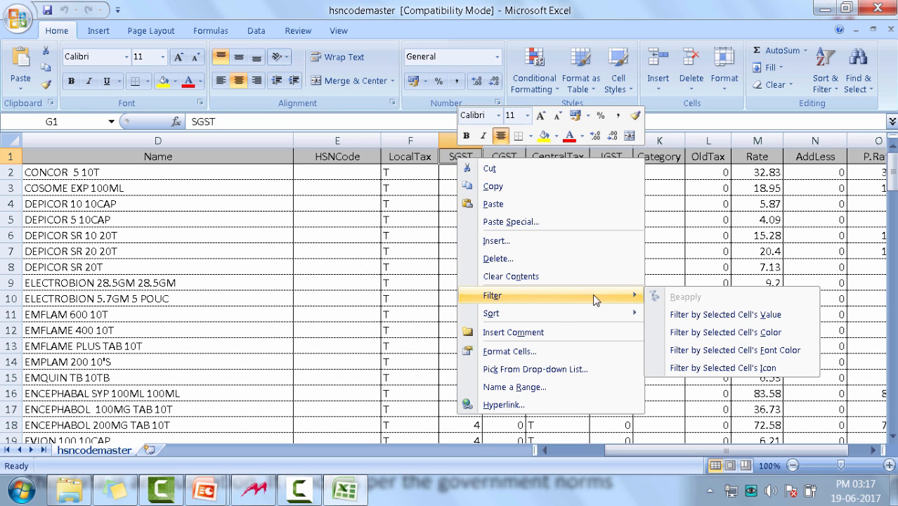
left_click(763, 368)
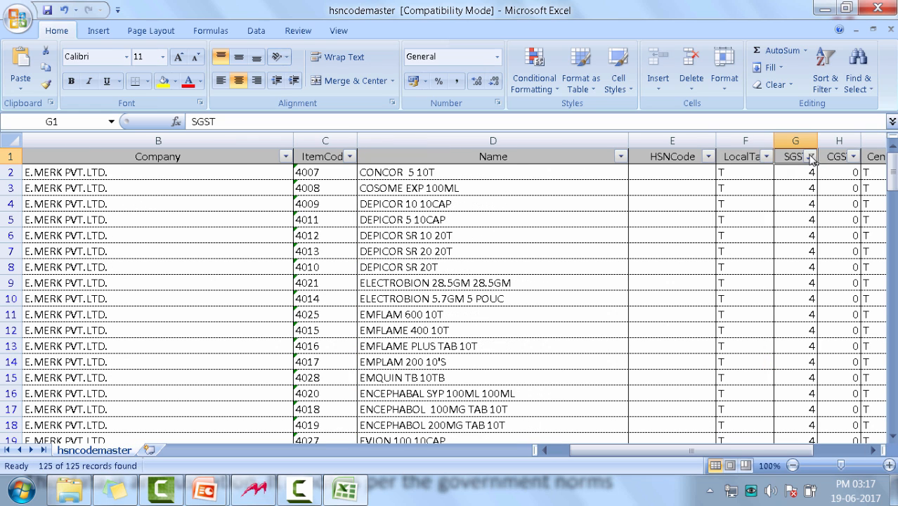
left_click(811, 157)
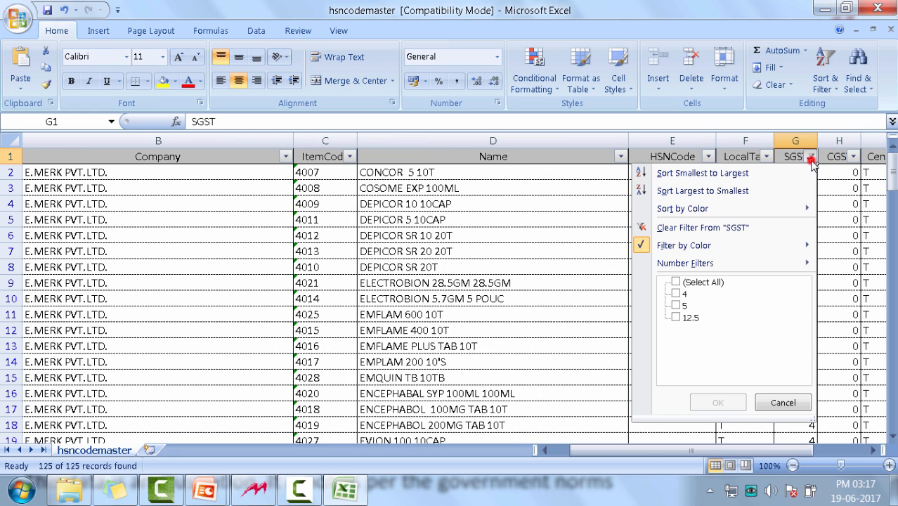
left_click(683, 295)
left_click(718, 402)
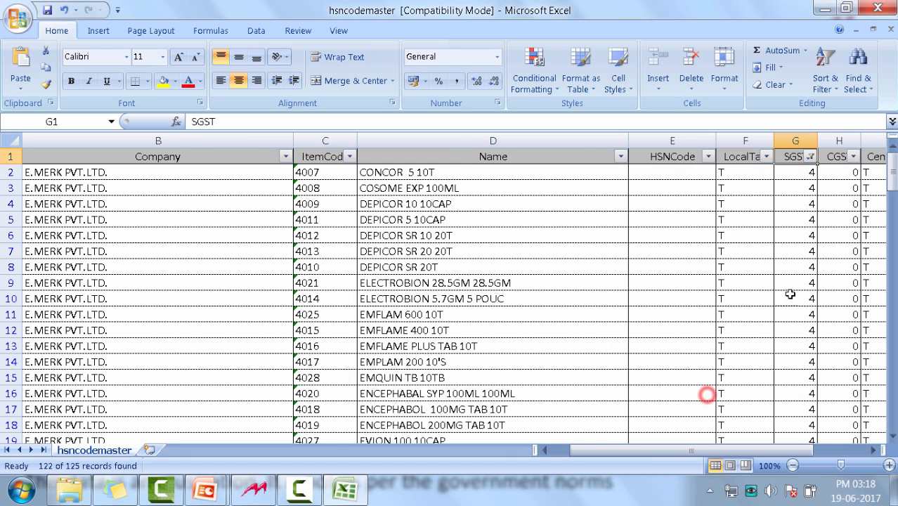
Set the SGST rate to 6 for all the filtered items by filling the value down the column
scroll(618, 281, "right", 1)
left_click_drag(534, 179, 534, 409)
left_click_drag(892, 410, 883, 167)
left_click(520, 171)
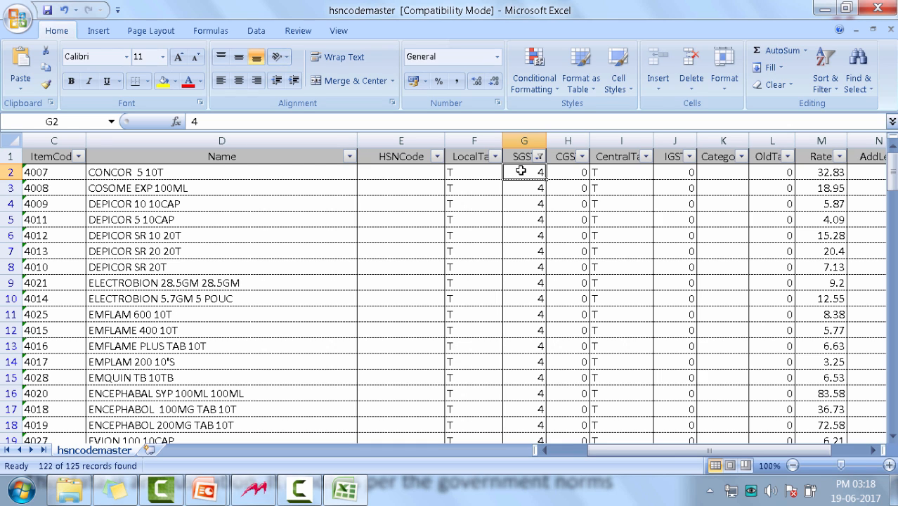
type("6")
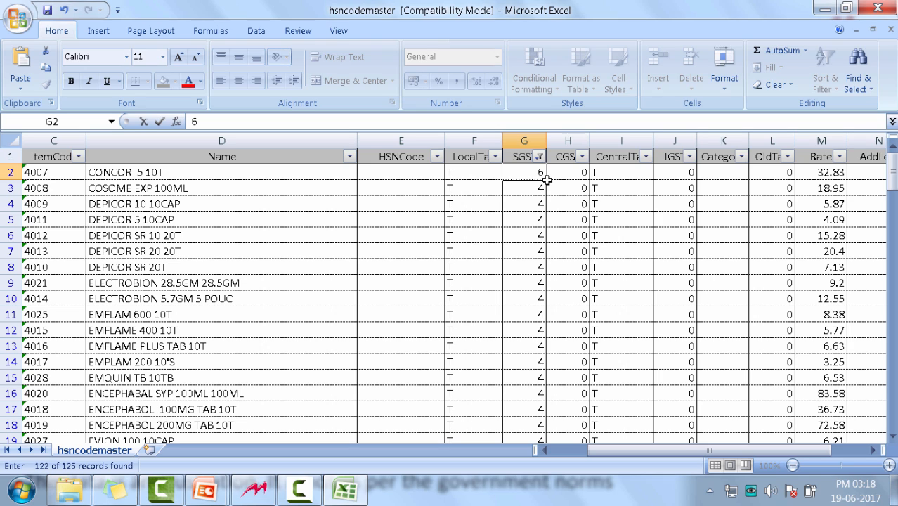
double_click(547, 180)
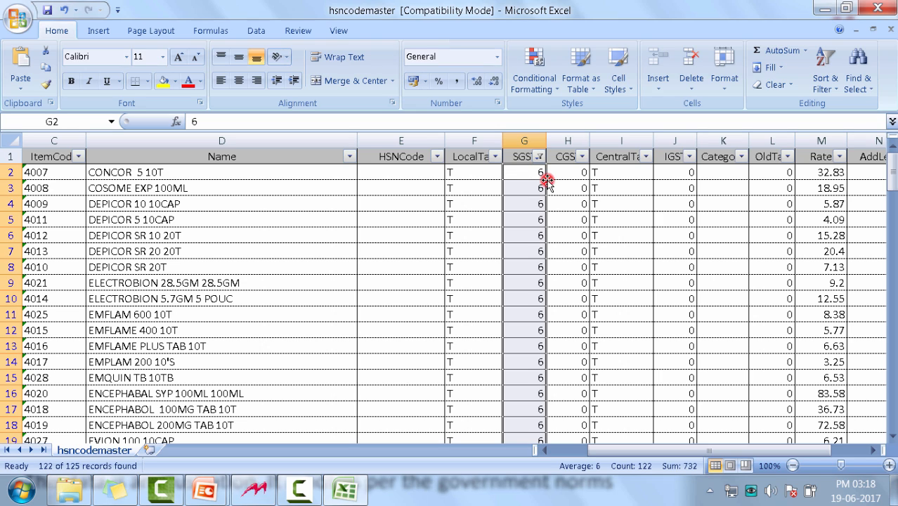
mouse_move(891, 170)
left_mouse_down()
mouse_move(891, 327)
mouse_move(890, 173)
left_mouse_up()
Set CGST to 6 and IGST to 12 for all the filtered items, filling each value down its column
key("Right")
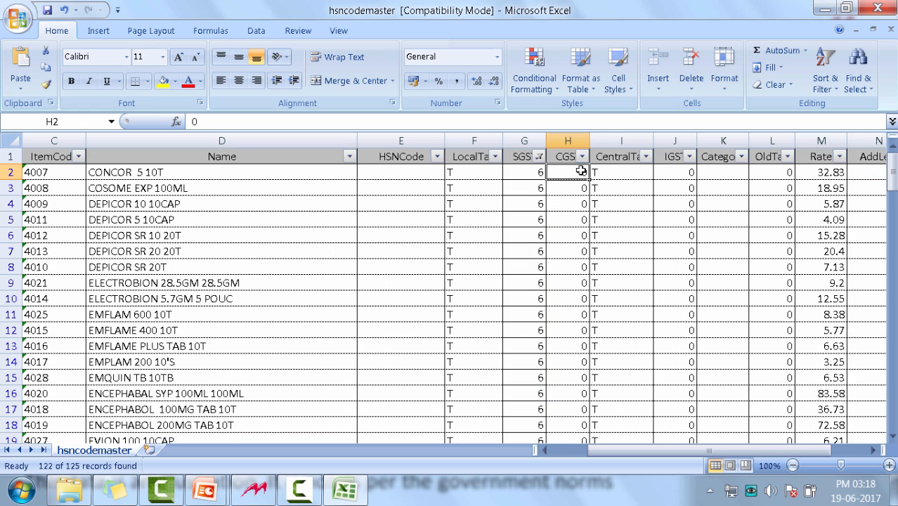
type("6")
double_click(589, 179)
key("Right")
key("Right")
key("BackSpace")
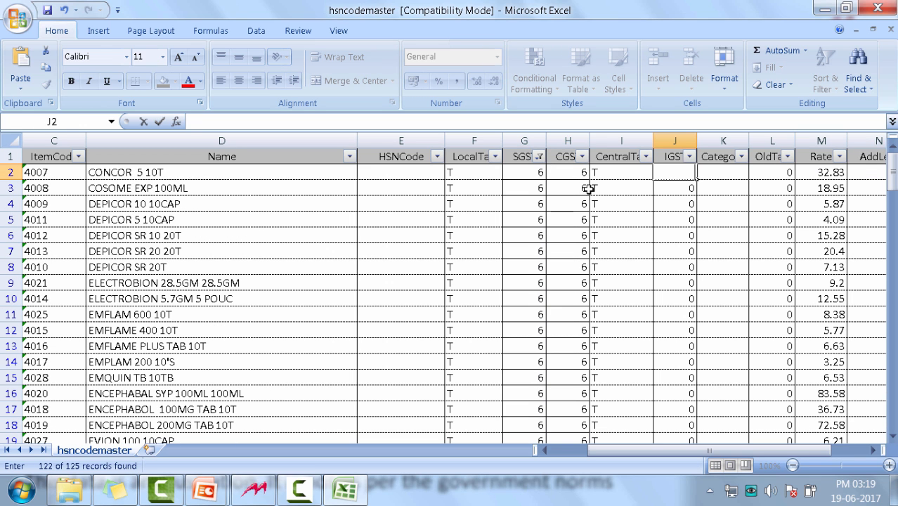
type("12")
double_click(697, 179)
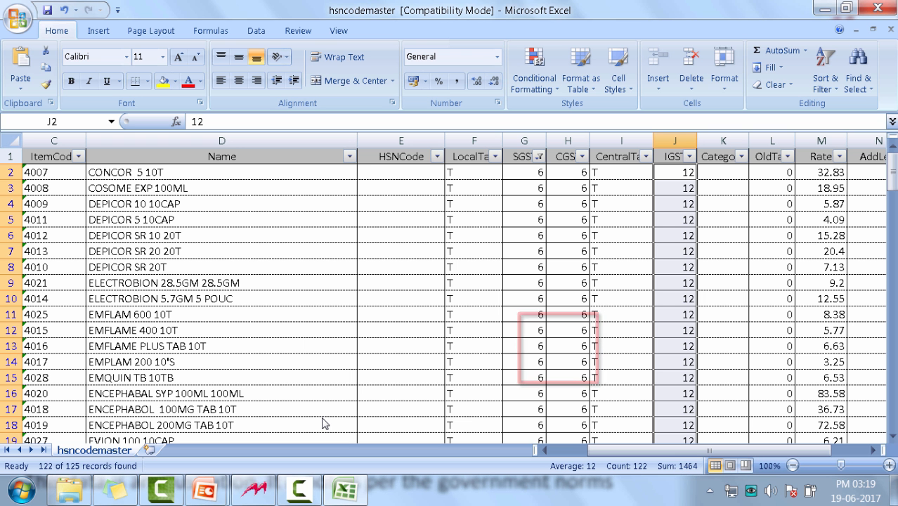
Change the SGST column filter to show only items with rate 12.5
left_click(538, 157)
left_click(406, 318)
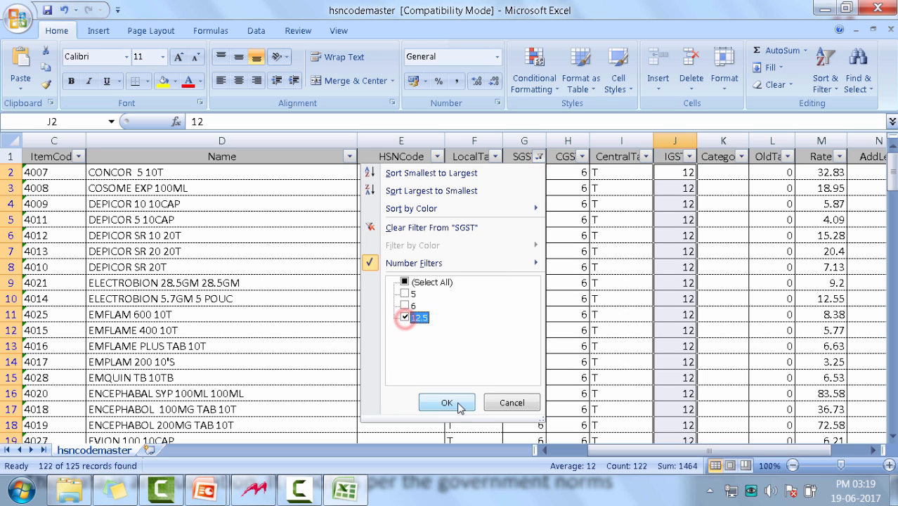
left_click(455, 404)
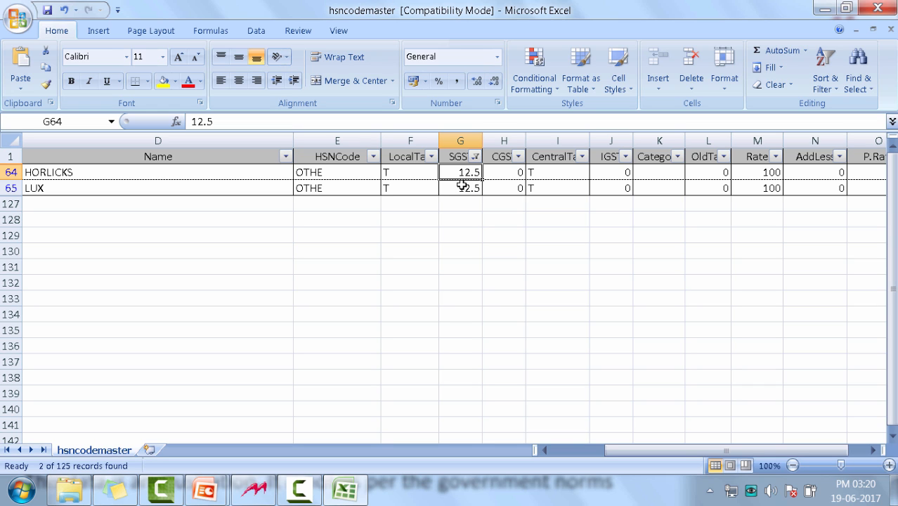
Set SGST to 6, CGST to 6 and IGST to 12 for both filtered items with the 12.5 rate
type("6")
key("Tab")
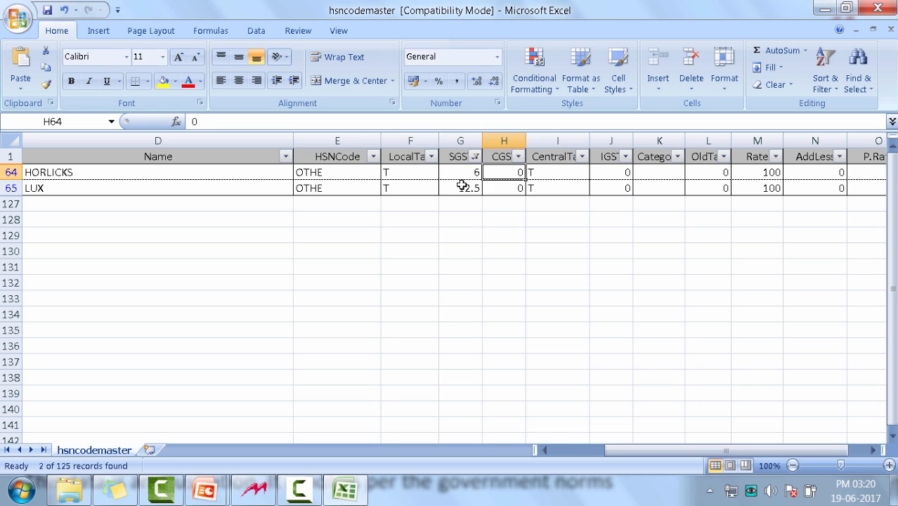
type("6")
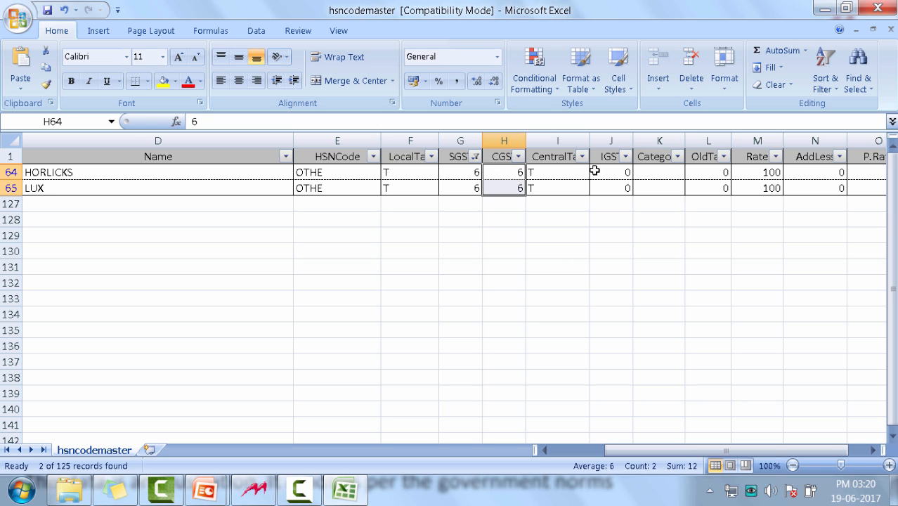
left_click(623, 172)
type("12")
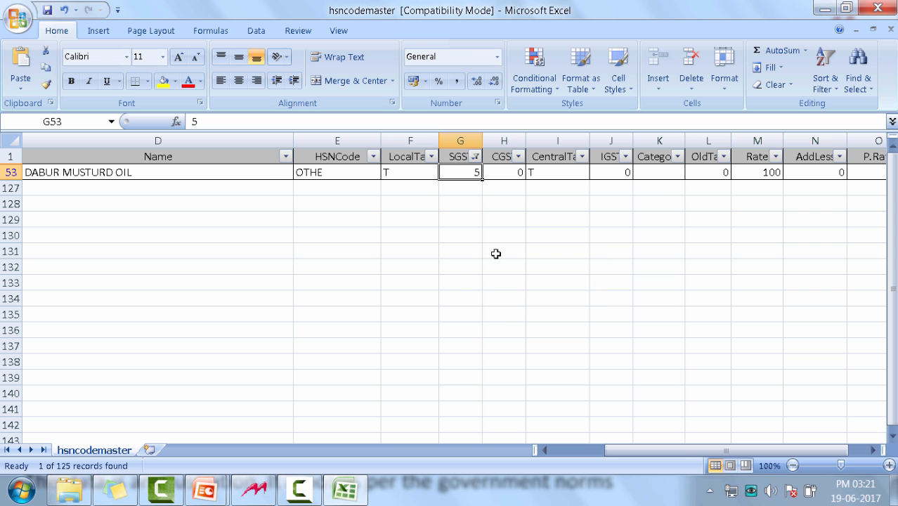
Set SGST and CGST to 2.5 and IGST to 5 for the DABUR MUSTURD OIL item
type("2")
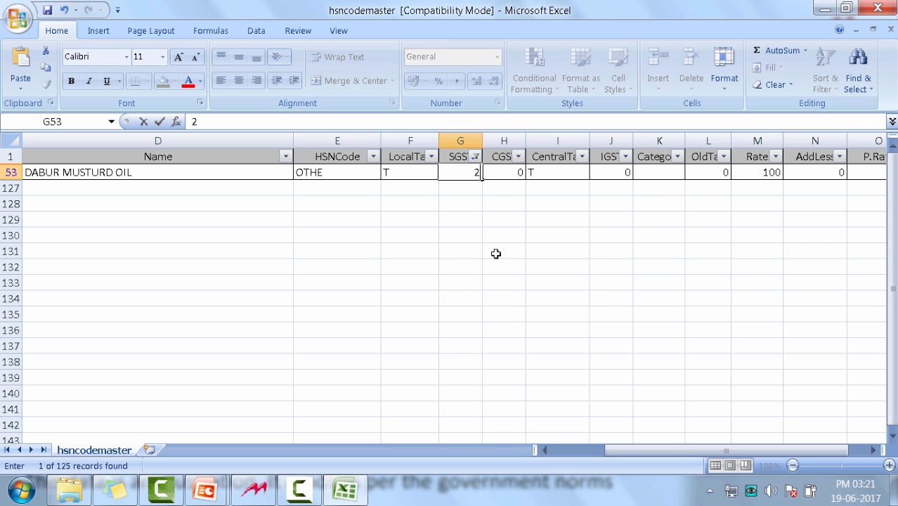
type(".5")
key("Tab")
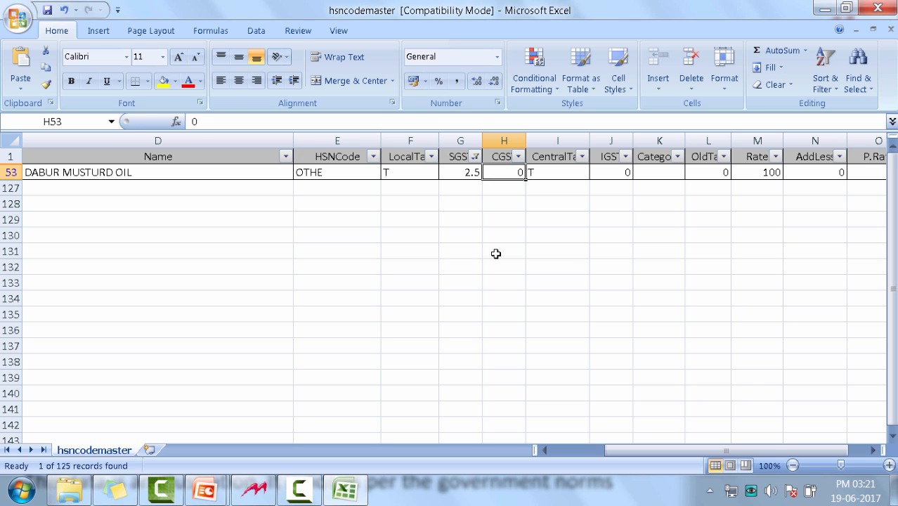
type("2.5")
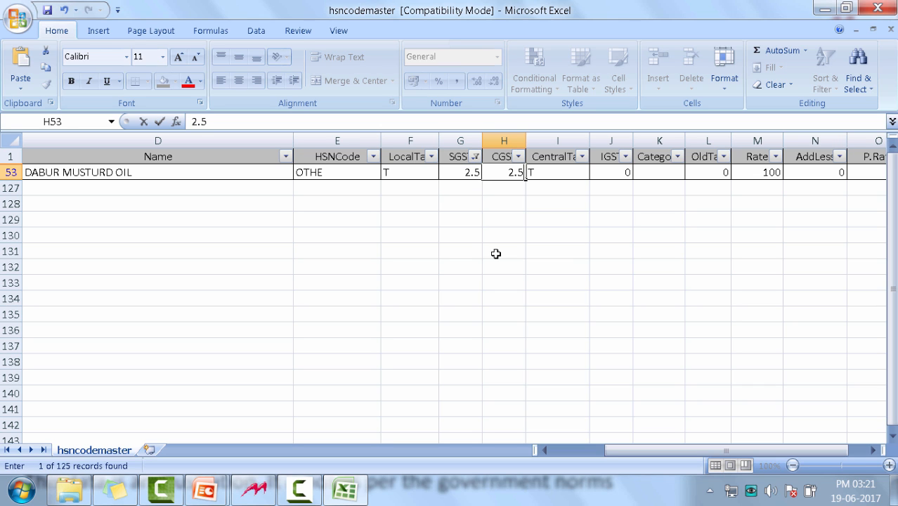
key("Tab")
key("Tab")
type("5")
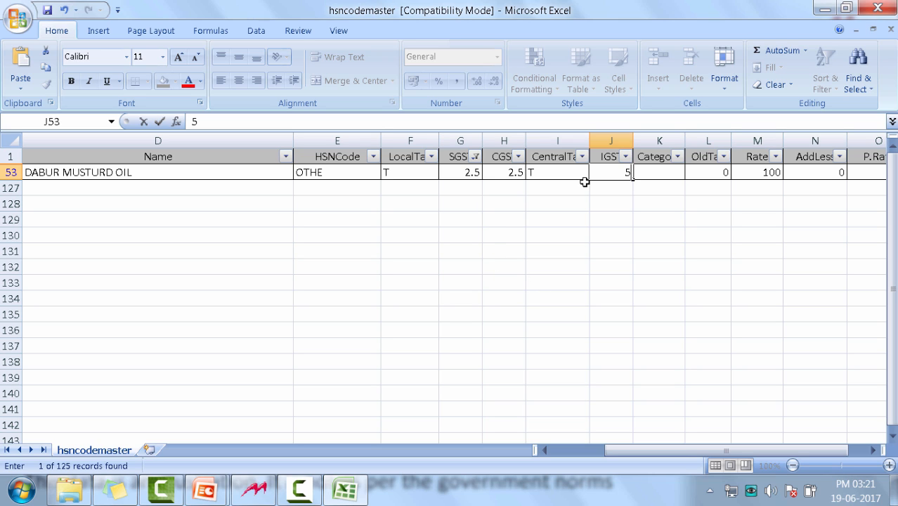
Clear the SGST column filter and look over the updated rates of all items
left_click(475, 158)
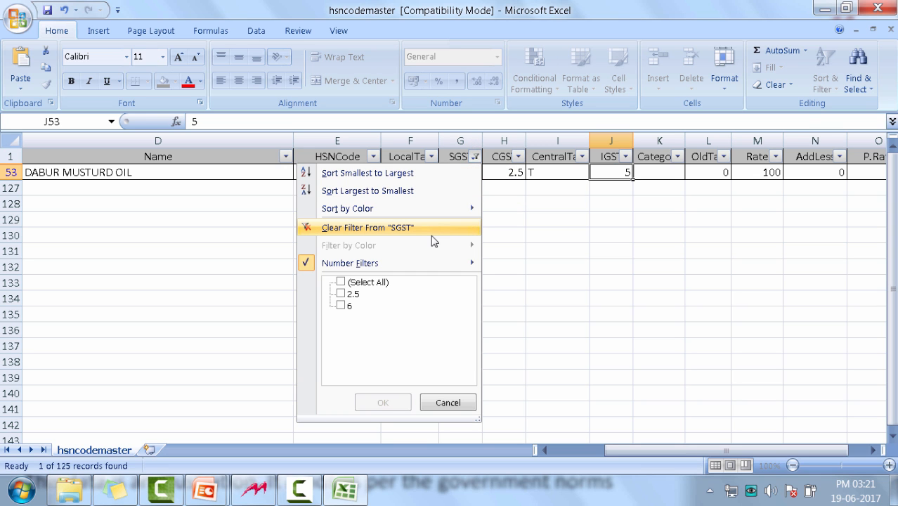
left_click(413, 232)
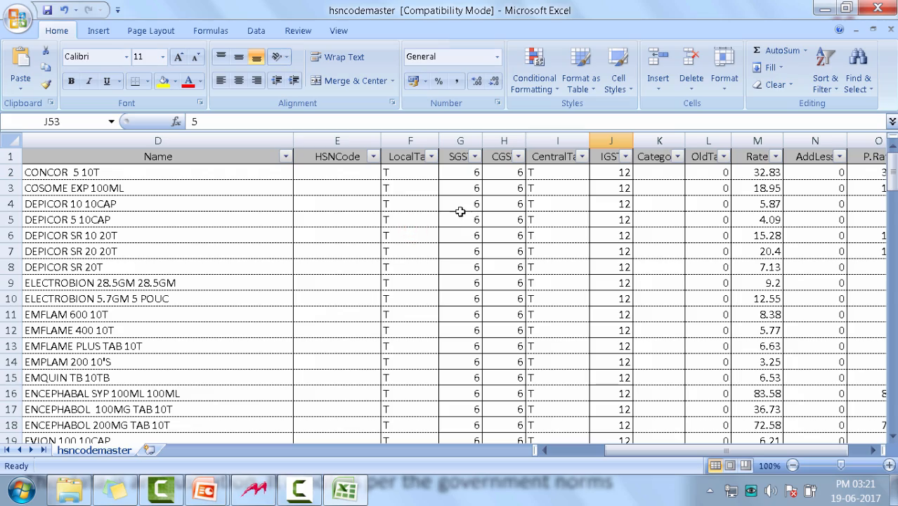
left_click_drag(892, 176, 889, 149)
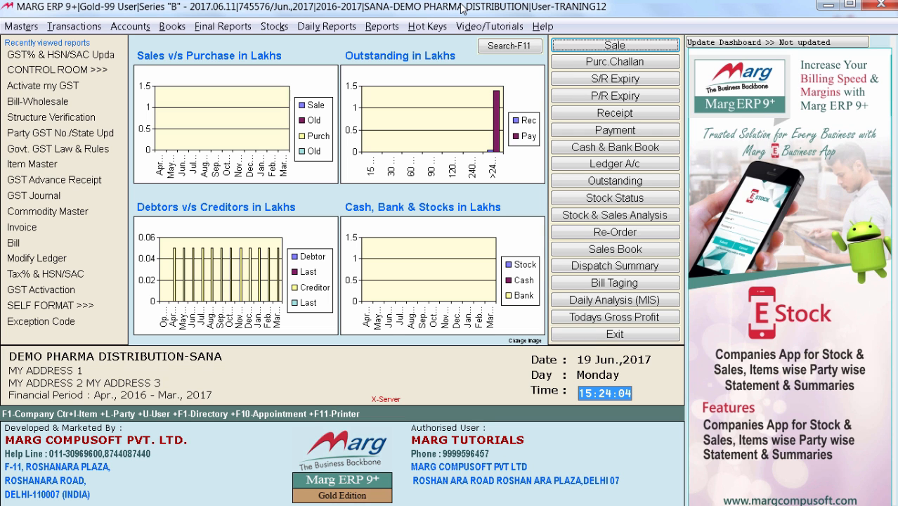
In Marg ERP, open Party GST No./State Updation under Ease of GST Adoption
key("alt+s")
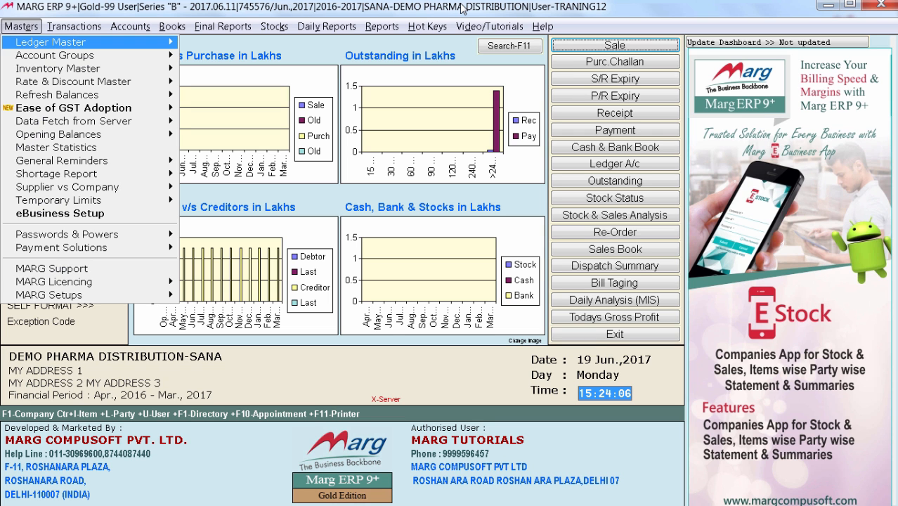
key("Down")
key("Down")
key("Down")
key("Down")
key("Down")
key("Right")
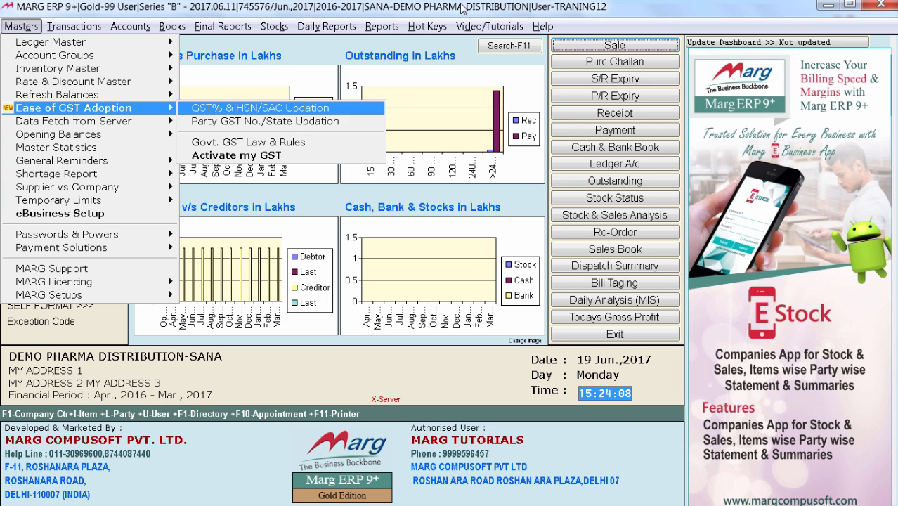
key("Down")
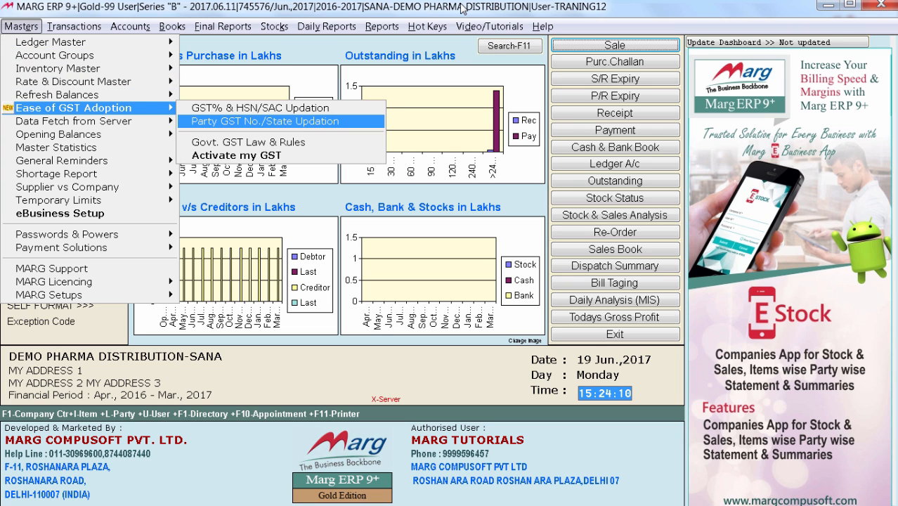
key("Return")
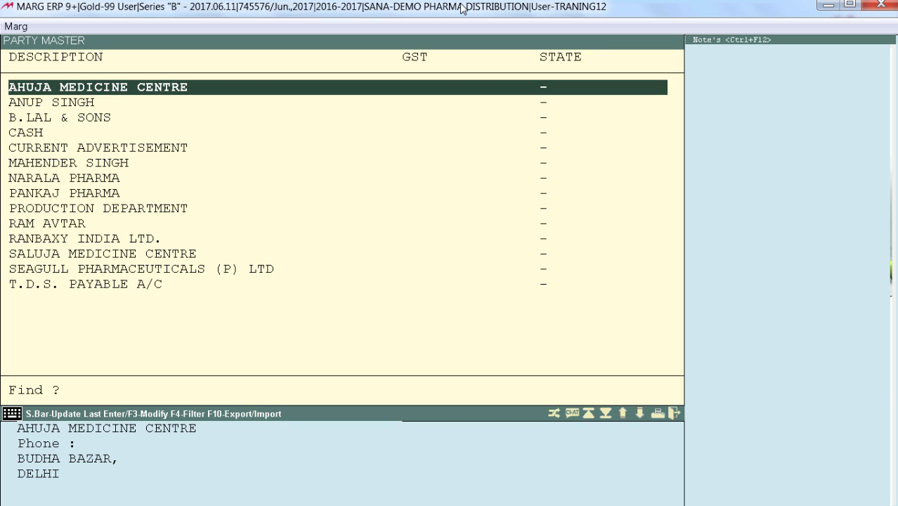
Enter the GST number for AHUJA MEDICINE CENTRE and accept 07-DELHI as its state
key("Return")
type("0765432")
key("Return")
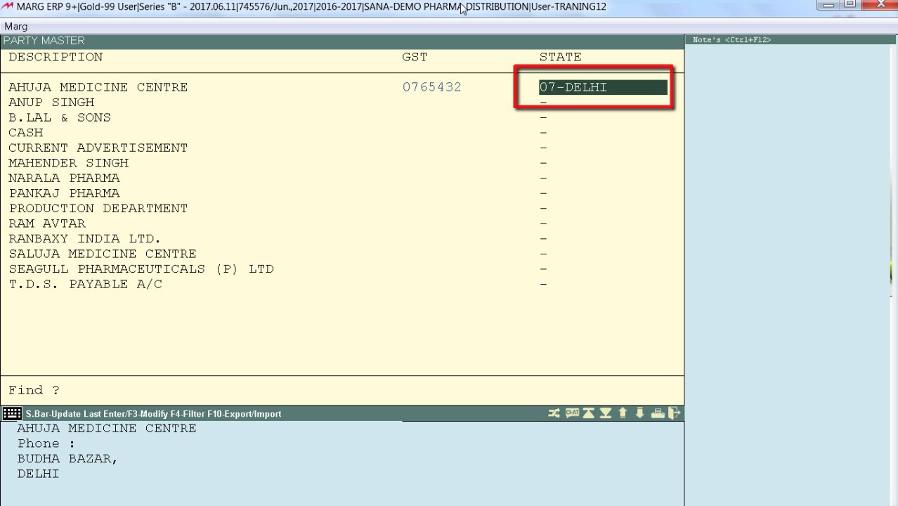
key("Return")
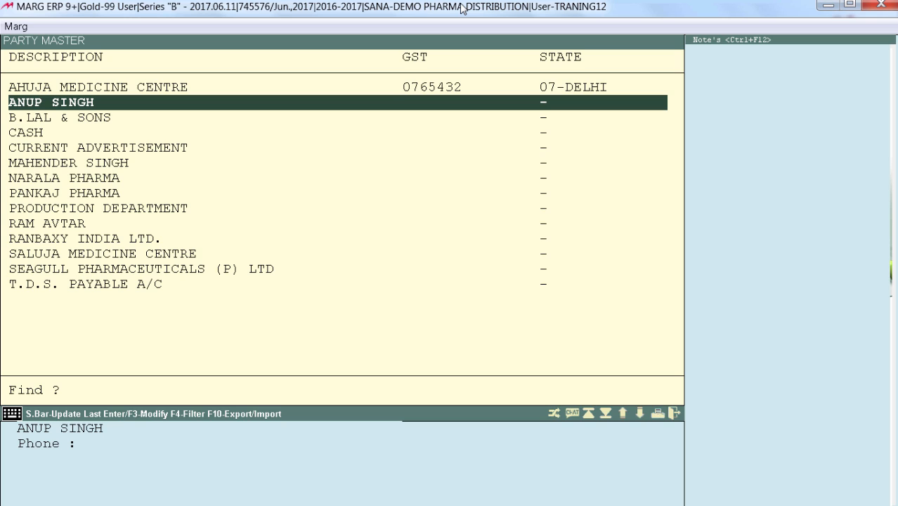
Export the party master to Excel and fill in the parties' GST numbers and the state codes 08 and 03
key("F10")
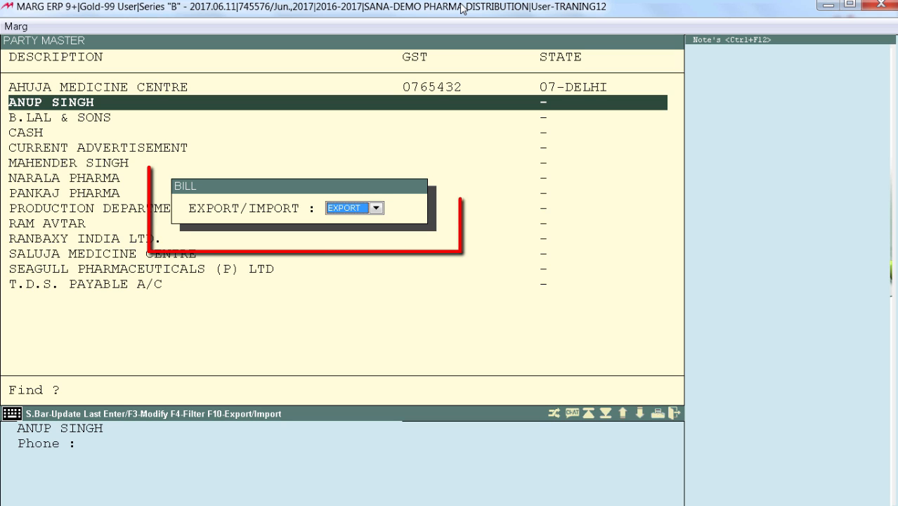
key("Return")
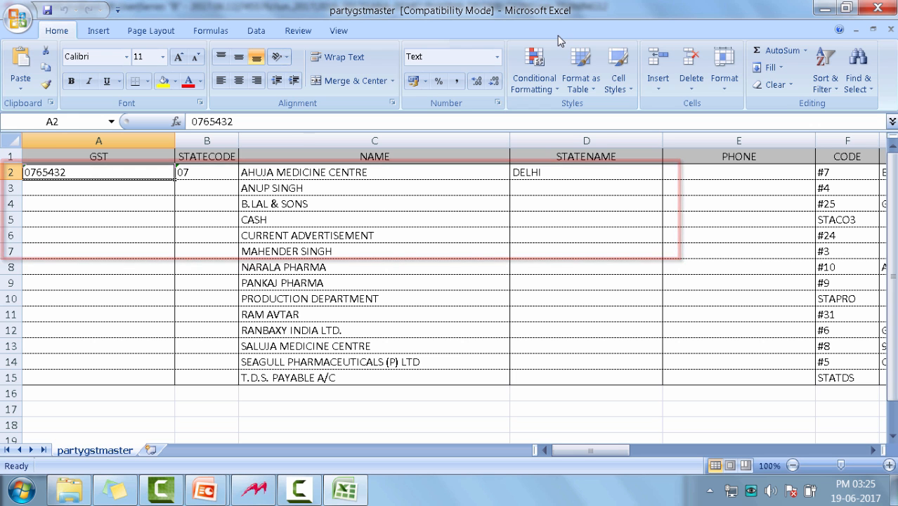
left_click(95, 174)
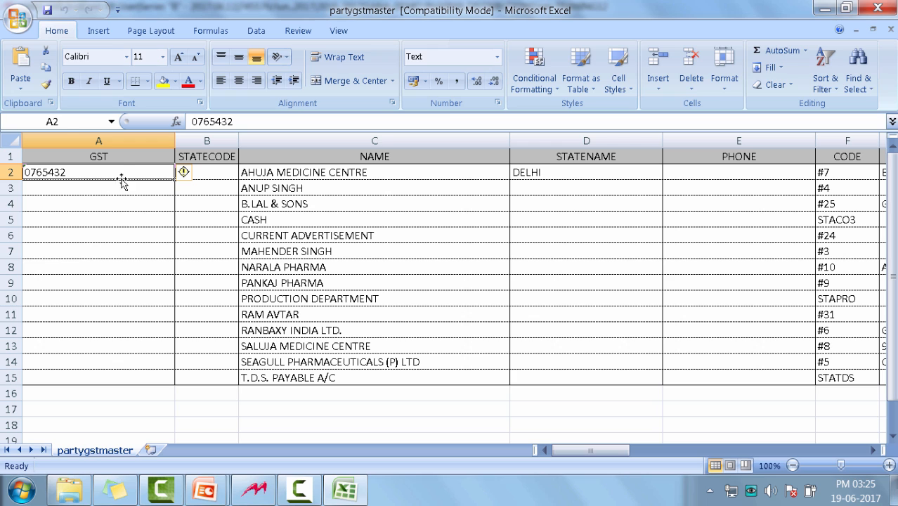
left_click_drag(122, 171, 121, 203)
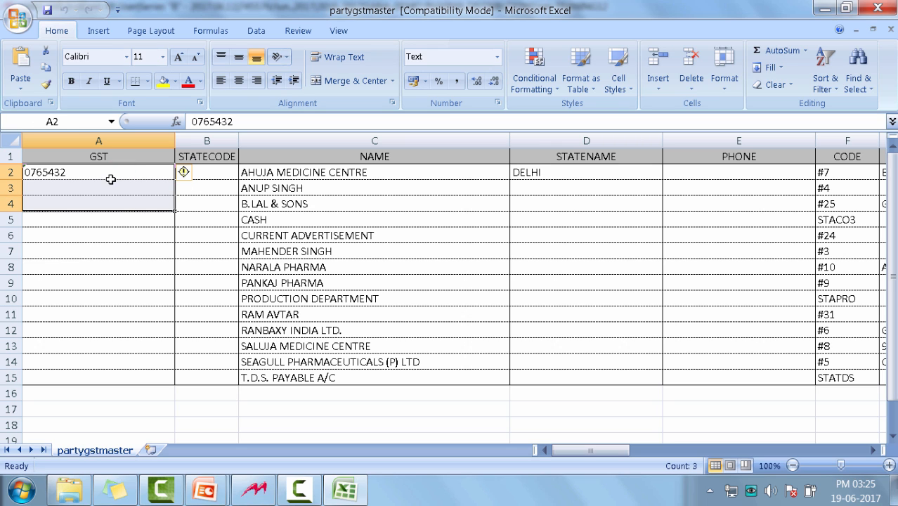
left_click(120, 201)
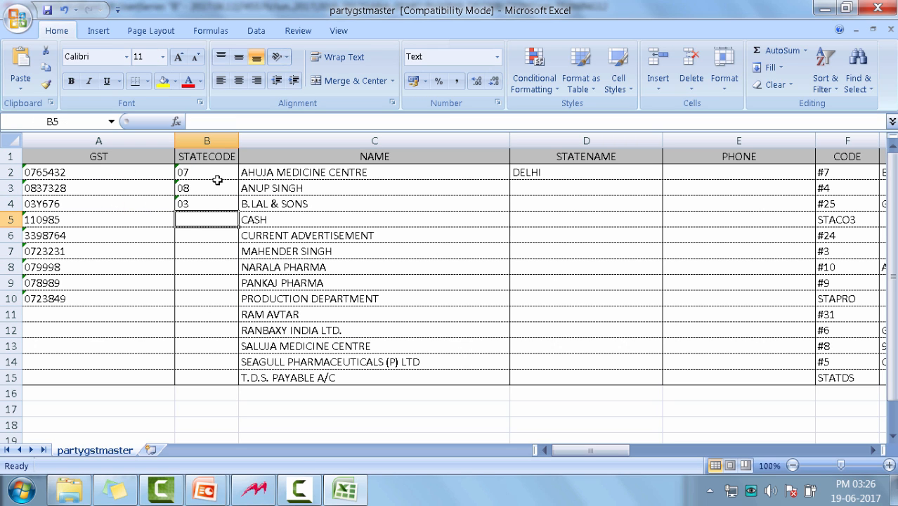
left_click_drag(211, 156, 210, 277)
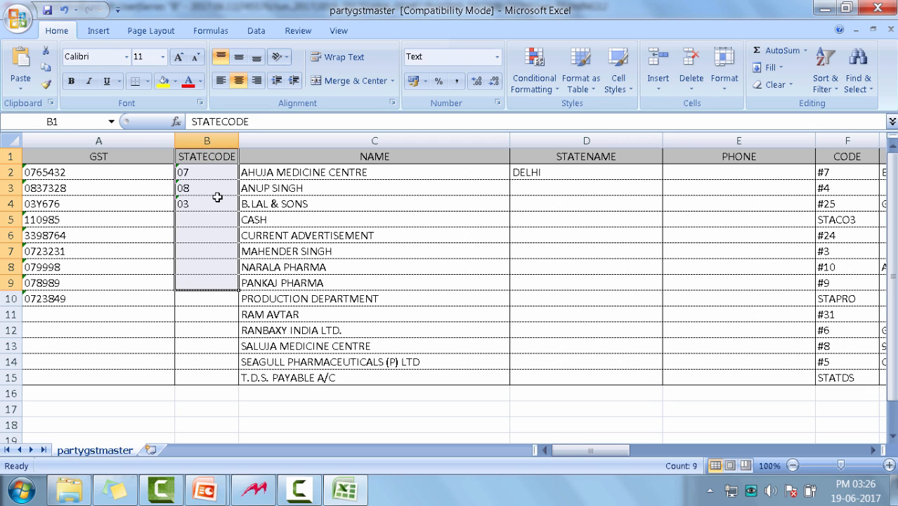
left_click(204, 268)
Save and close the partygstmaster workbook, and check the hsncodemaster and partygstmaster files in the Reports folder
left_click(52, 14)
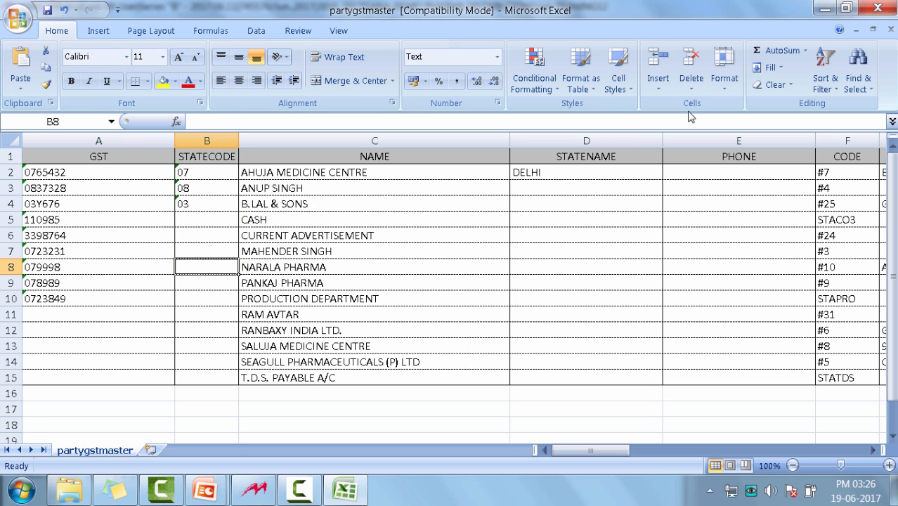
left_click(877, 7)
left_click(390, 134)
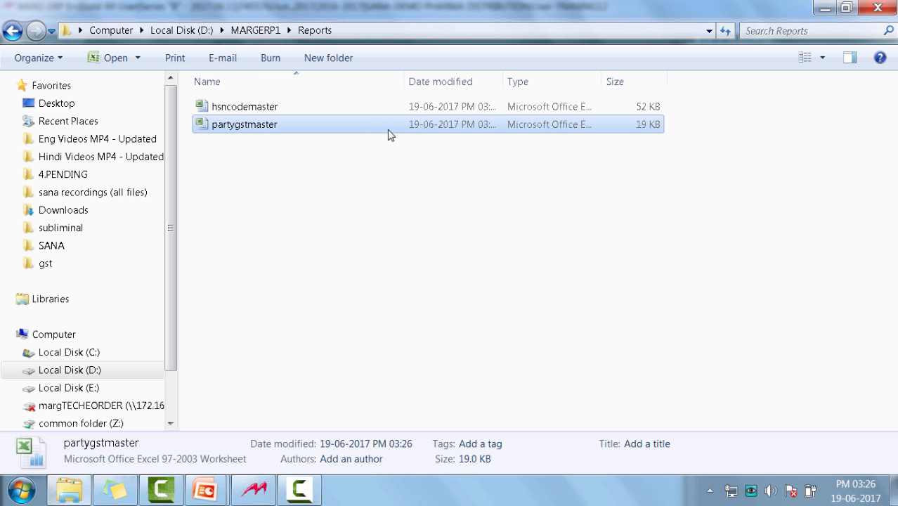
left_click(386, 109)
left_click(387, 125)
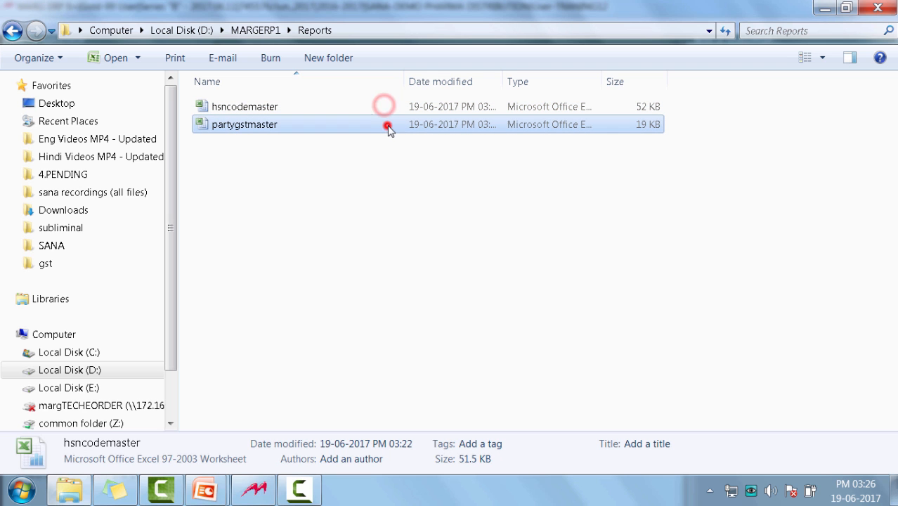
Switch to Marg ERP, start the GST activation with the backup declared as taken, and choose a separate financial year
key("alt+Tab")
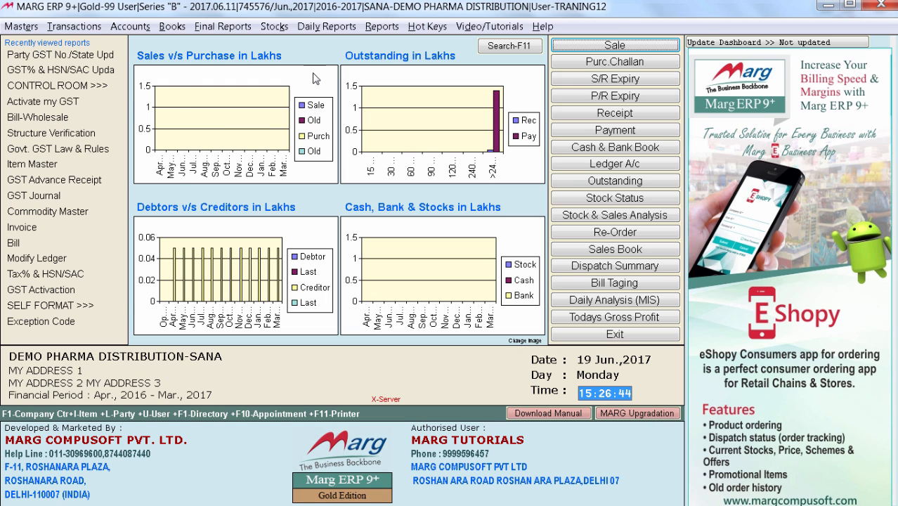
key("alt+m")
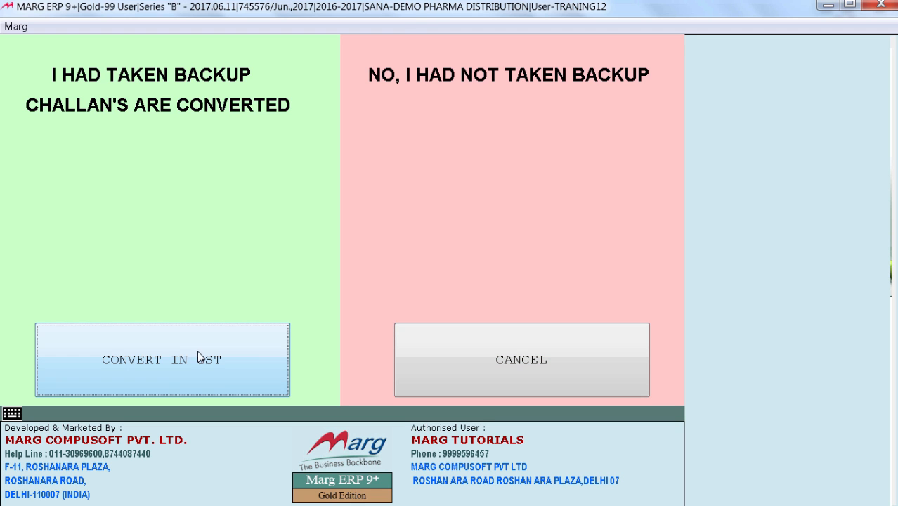
left_click(168, 370)
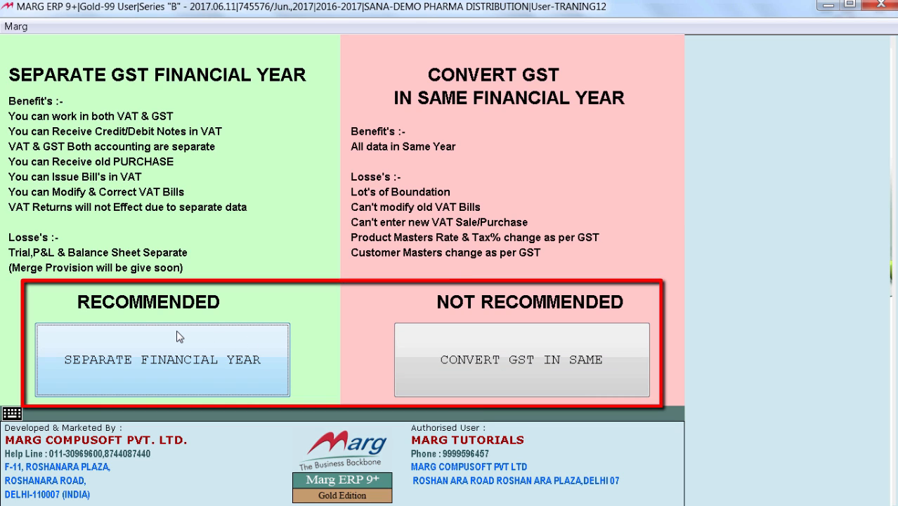
left_click(169, 359)
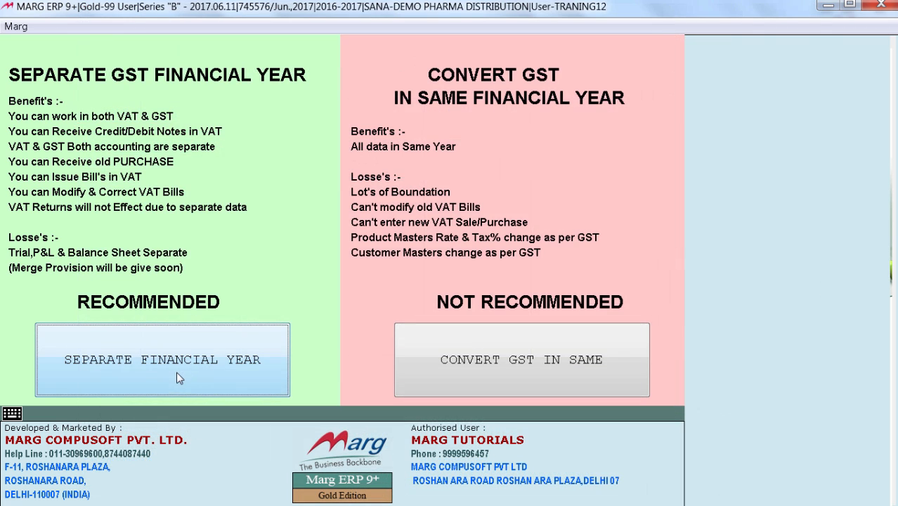
left_click(121, 362)
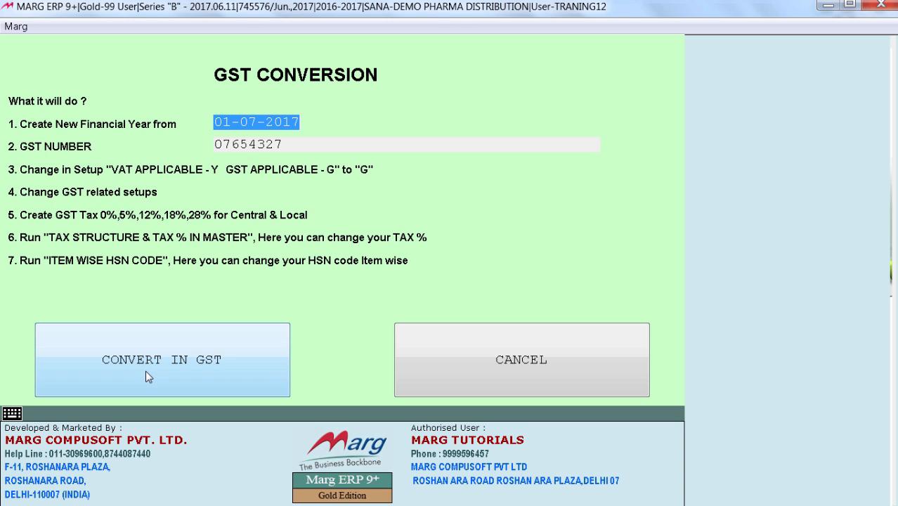
Set the new financial year to start from 01-07-2016 and run the GST conversion
type("01-07-2016")
key("Return")
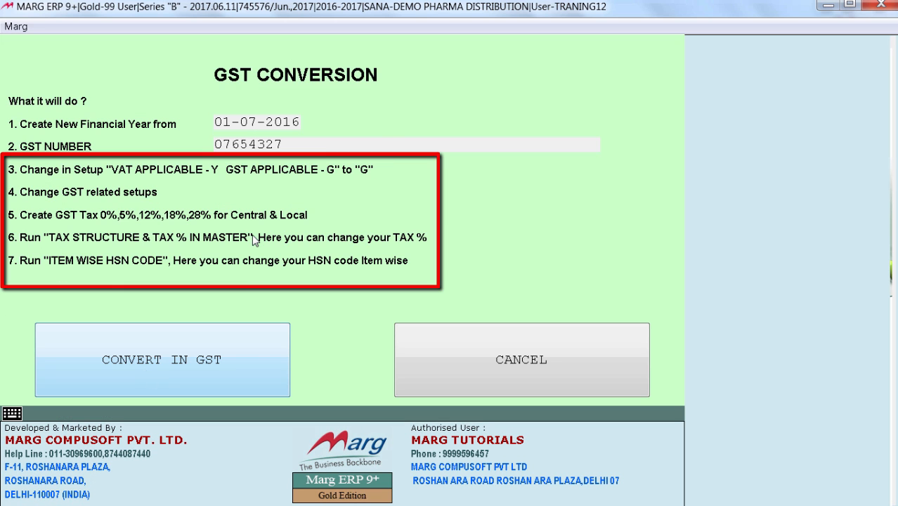
left_click(134, 375)
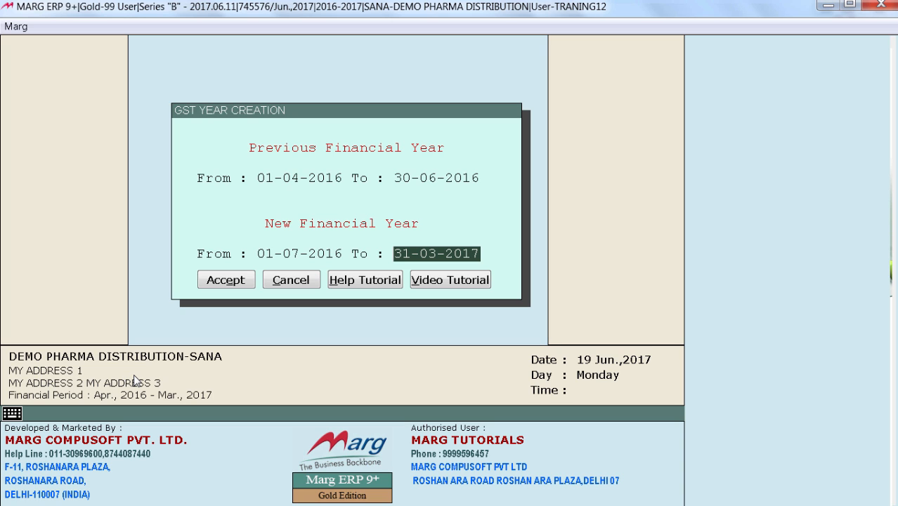
Accept the new financial year 01-07-2016 to 31-03-2017 and proceed with the default balance and challan transfer options
key("Return")
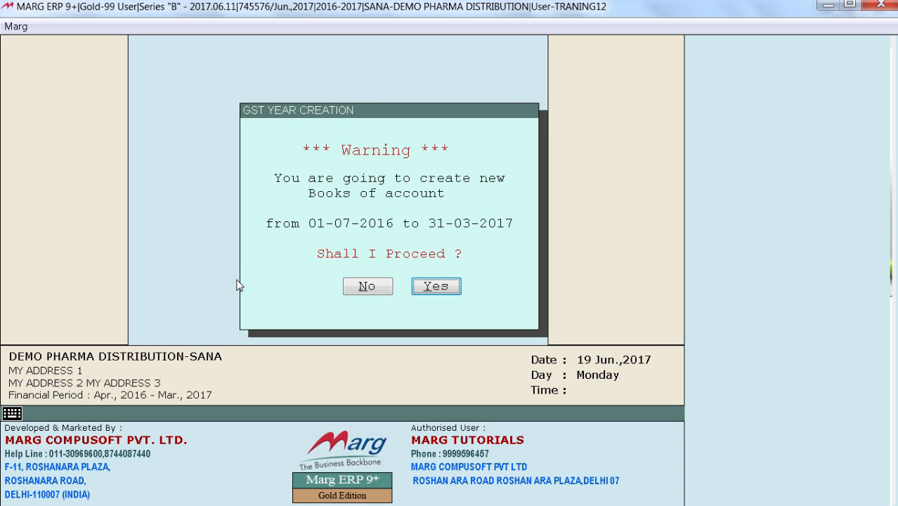
key("Return")
key("Page_Down")
key("Right")
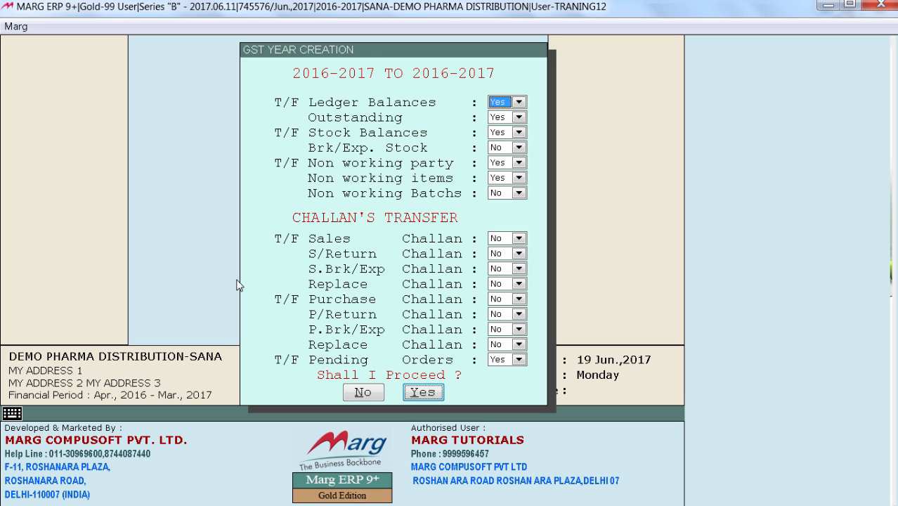
key("Return")
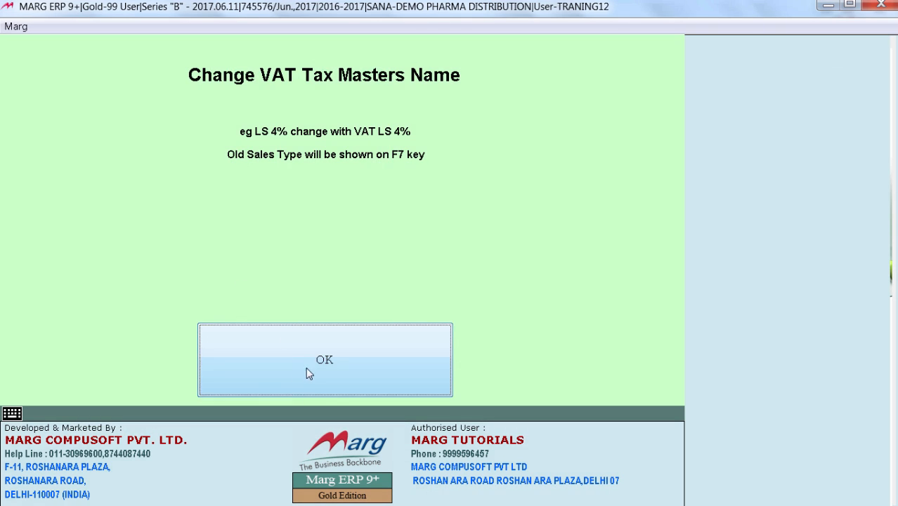
Accept renaming the old VAT tax masters and creating the default 0%, 5%, 12%, 18% and 28% sales and purchase types
left_click(309, 368)
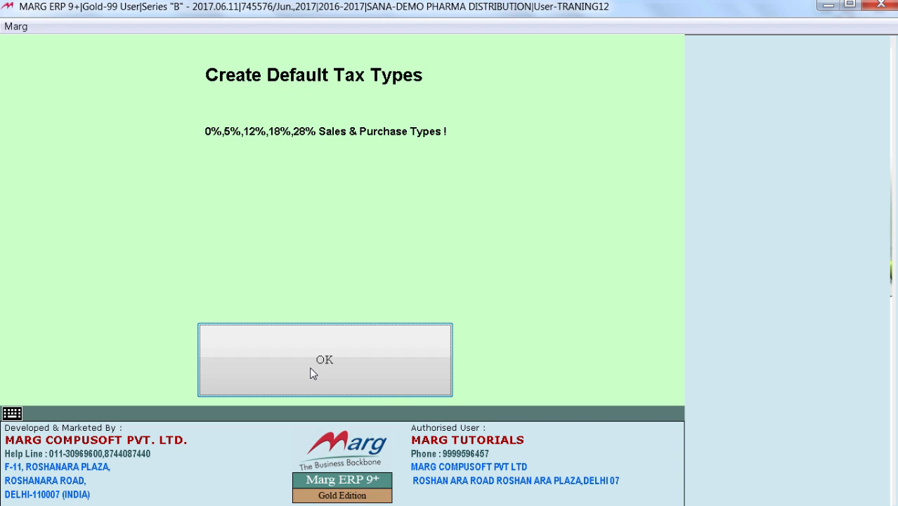
left_click(312, 373)
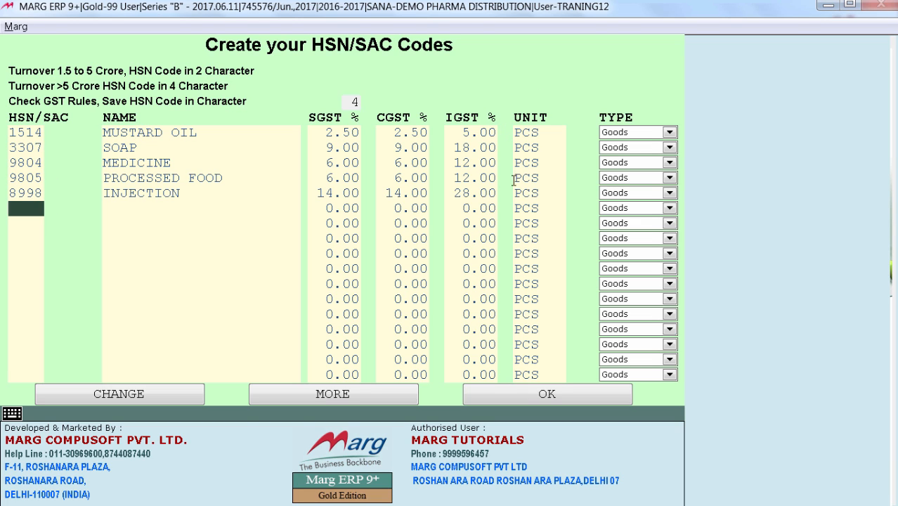
Show the full HSN/SAC code list, bring up a blank form for a new code, and close it without saving
left_click(332, 392)
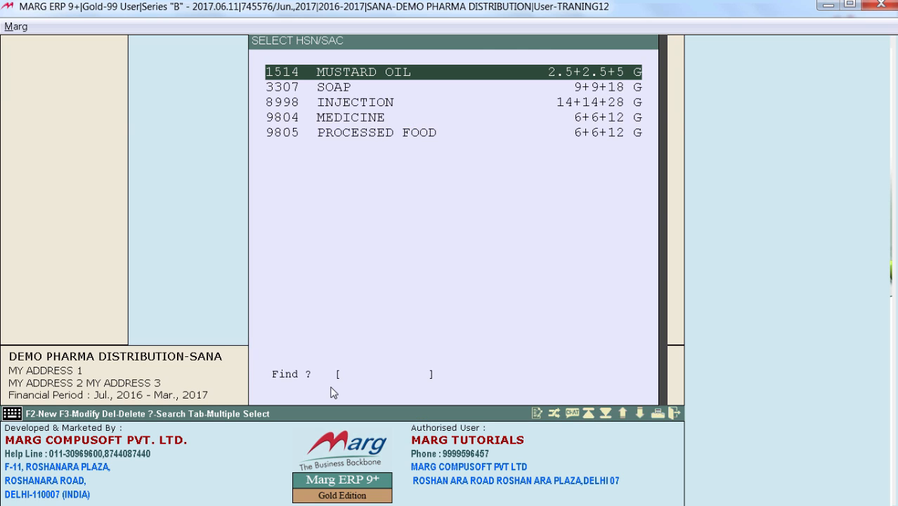
key("F2")
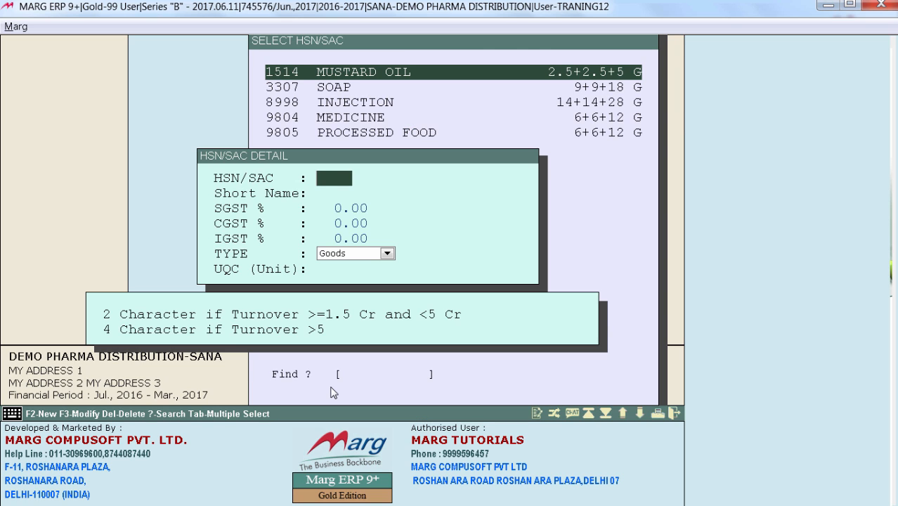
key("Escape")
Open the details of the INJECTION HSN/SAC code for modification
key("Down")
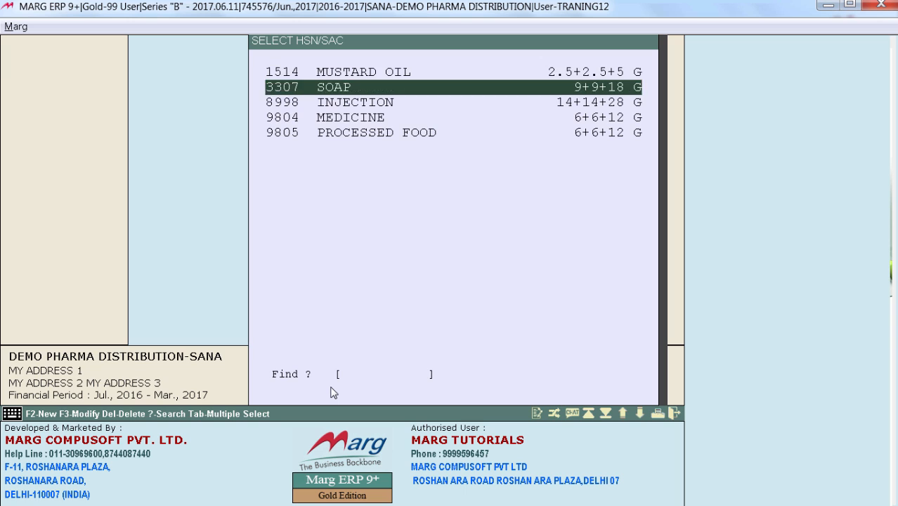
key("Down")
key("Down")
key("Up")
key("F3")
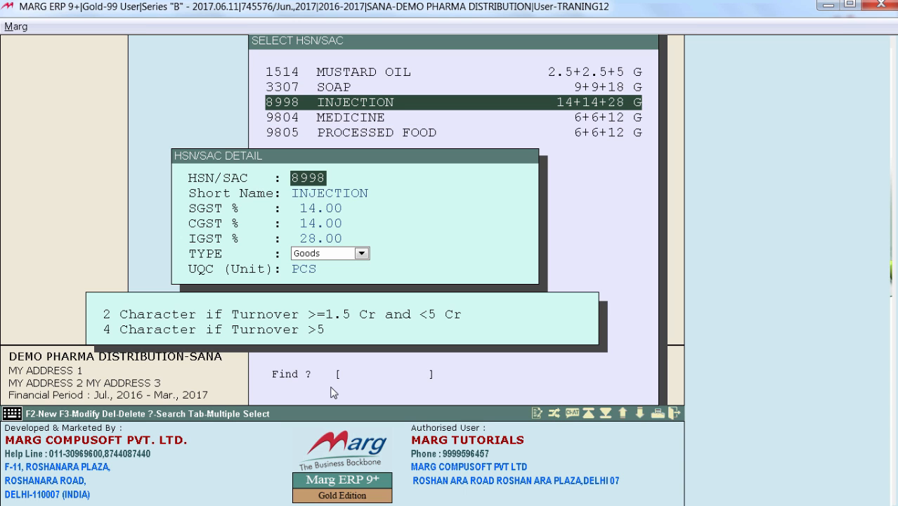
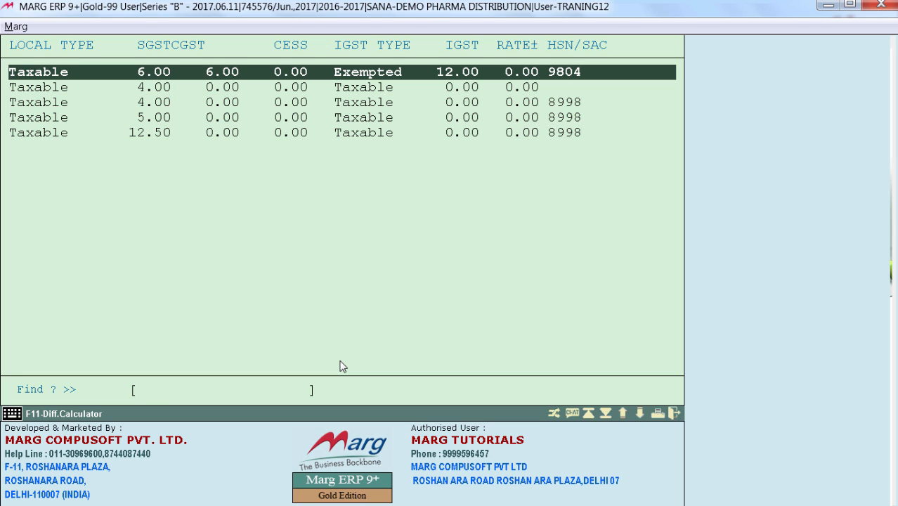
Set the second tax row to SGST 6, CGST 6 and IGST 12 with HSN/SAC 9804 MEDICINE
key("Down")
key("Return")
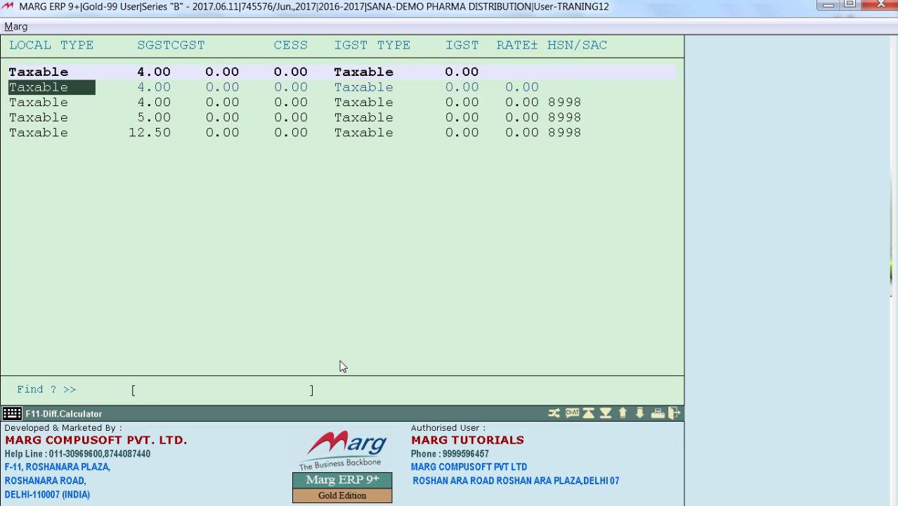
key("Return")
type("6 .")
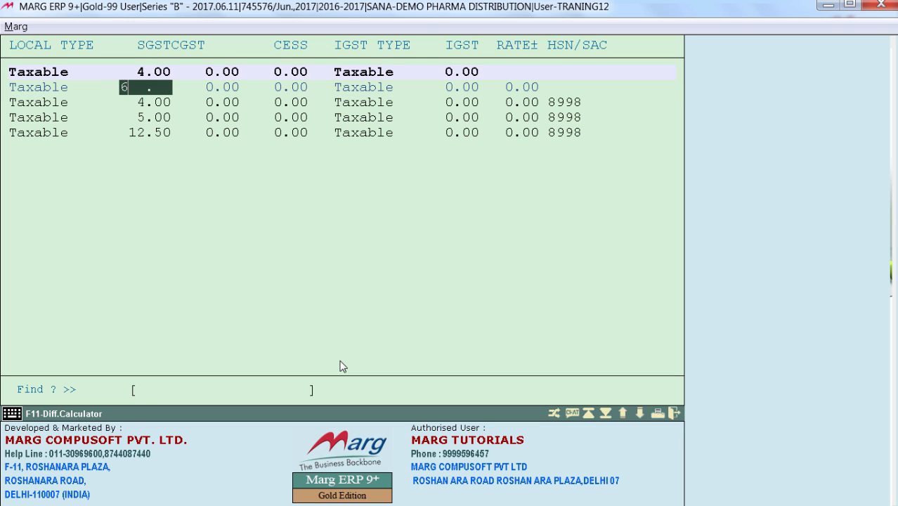
key("Return")
key("Return")
key("Return")
key("Return")
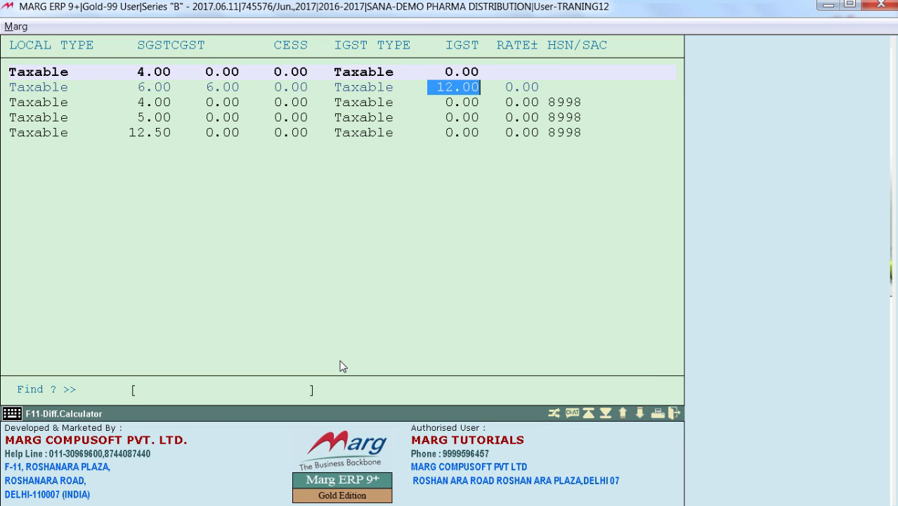
key("Return")
key("Return")
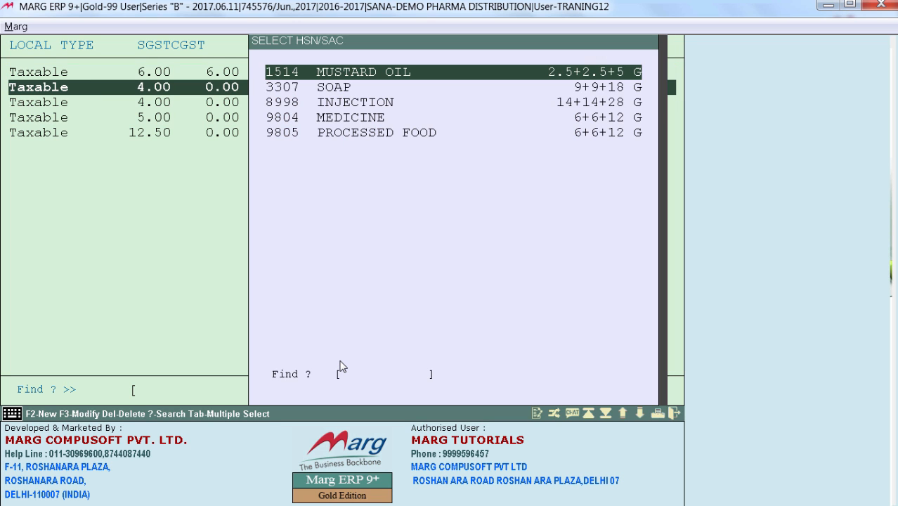
key("Down")
key("Down")
key("Down")
Give the third tax row SGST 6, CGST 6, IGST 12 and HSN/SAC 9804
key("Return")
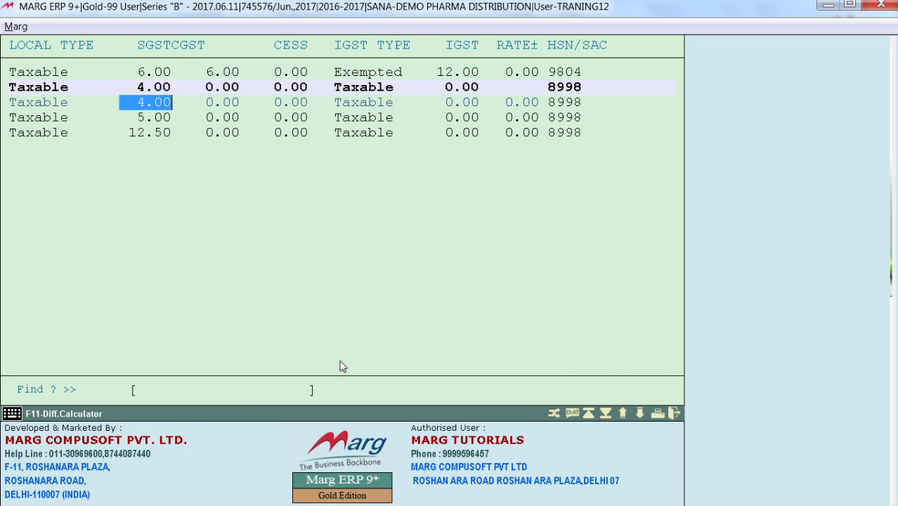
key("Return")
key("Return")
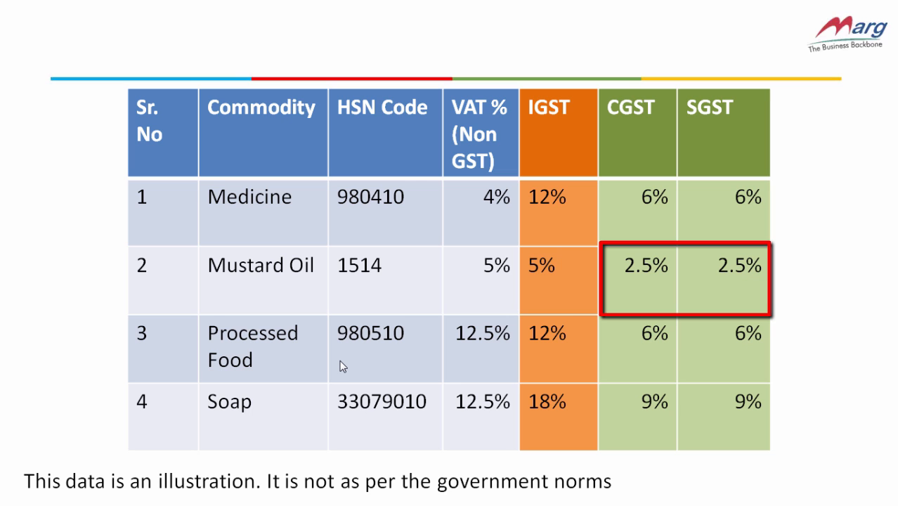
key("alt+Tab")
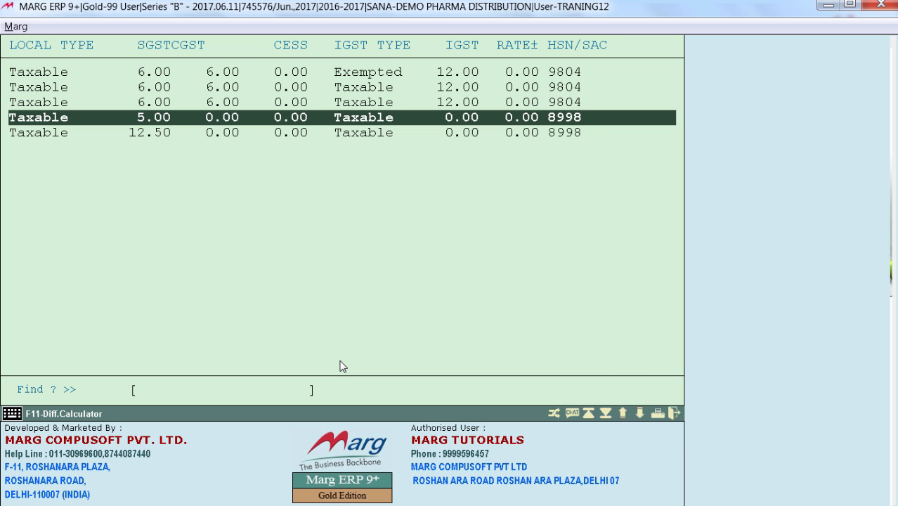
Change the 5.00 tax row to SGST 2.5, CGST 2.5 and IGST 5 with HSN/SAC 1514 MUSTARD OIL
key("Return")
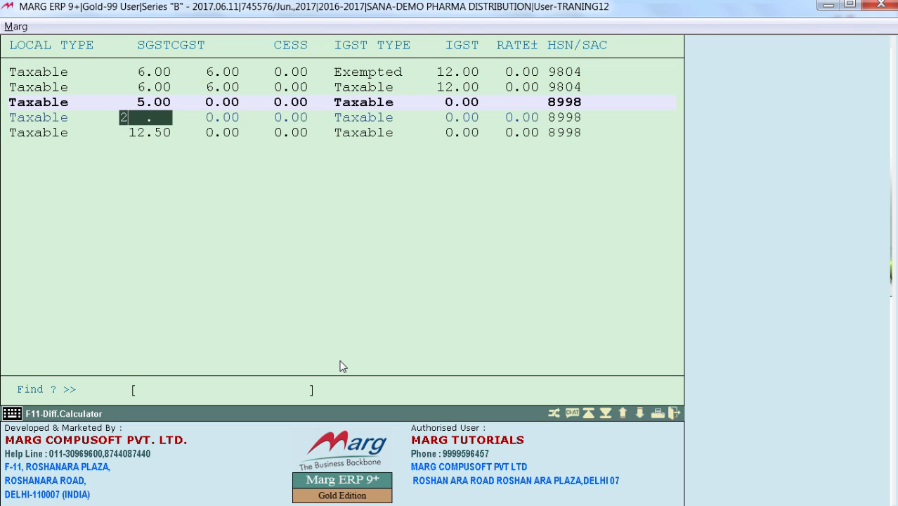
type("2")
type(".5")
key("Return")
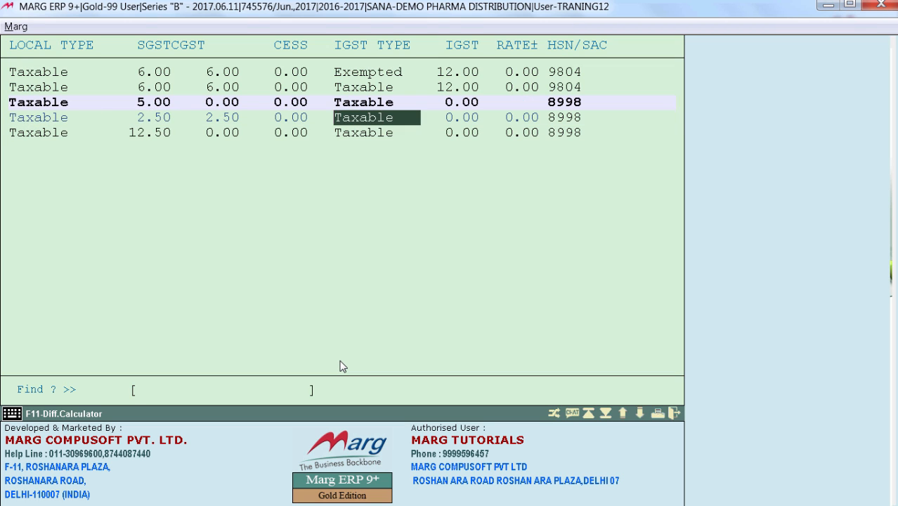
key("Return")
key("Return")
key("Return")
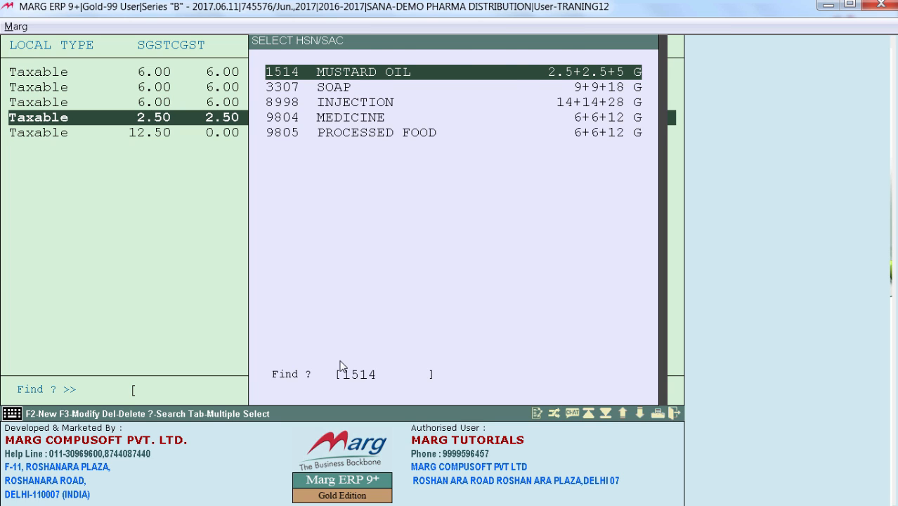
key("Return")
key("Down")
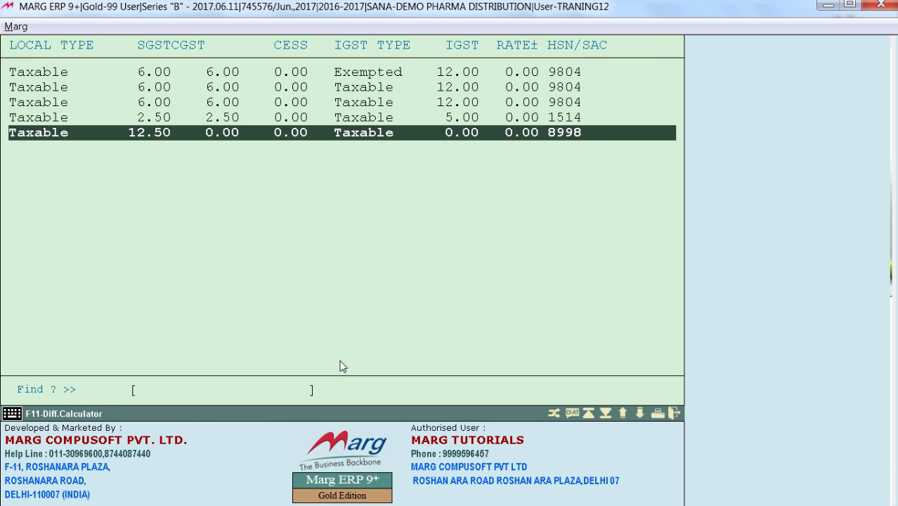
Change the 12.50 tax row to SGST 9, CGST 9 and IGST 18 with HSN/SAC 1514
key("Return")
type("9 .")
key("Return")
type("9")
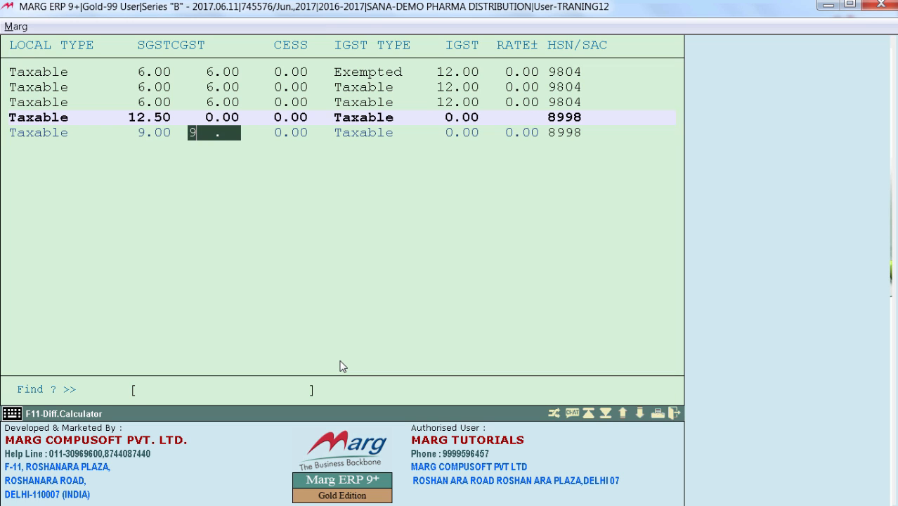
key("Return")
key("Return")
key("Return")
key("Return")
key("Return")
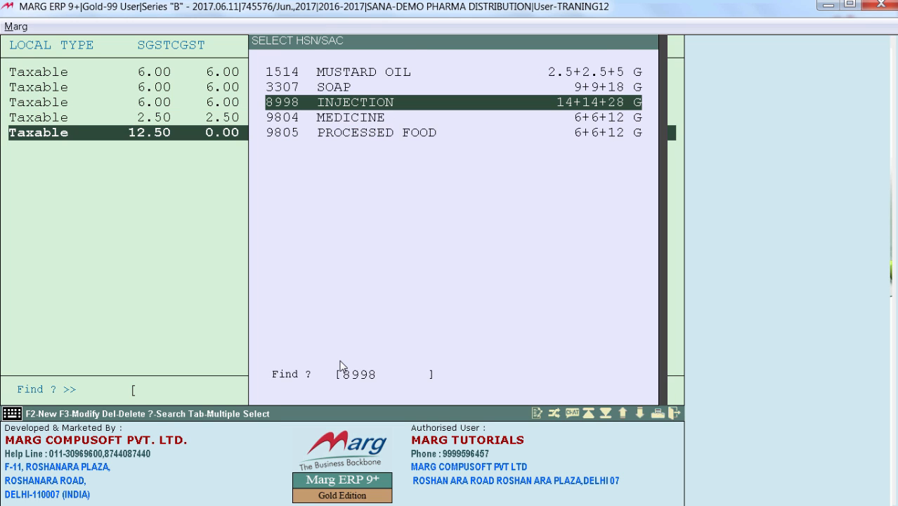
key("Up")
key("Up")
key("Return")
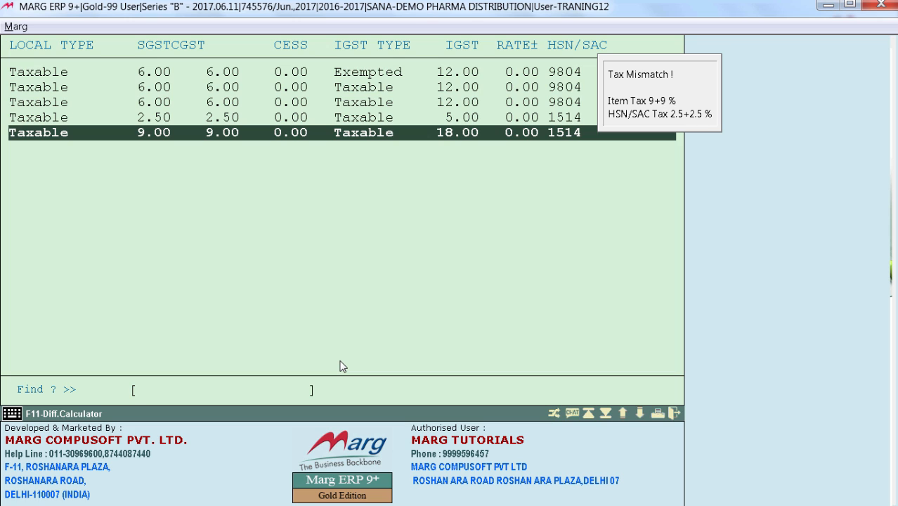
Replace the HSN/SAC code of the 9+9+18 tax row with 3307 SOAP
key("Return")
key("Return")
key("Return")
key("Return")
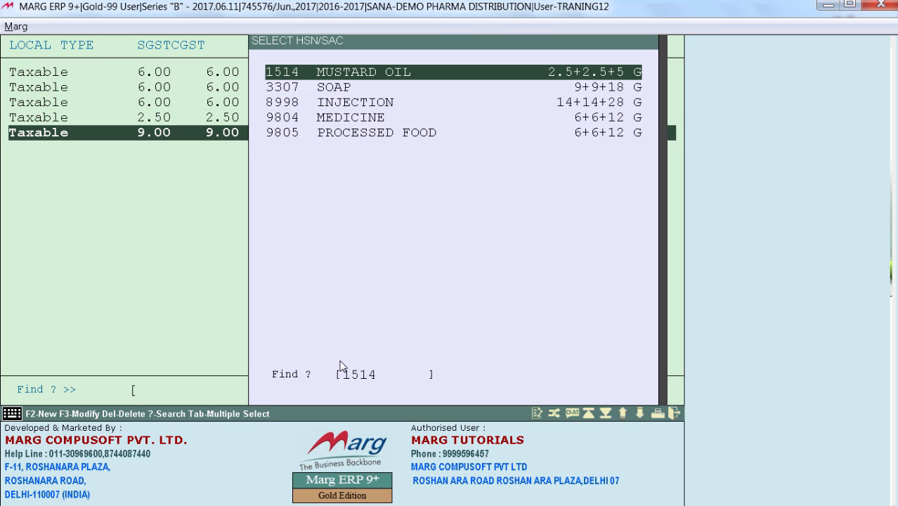
key("Down")
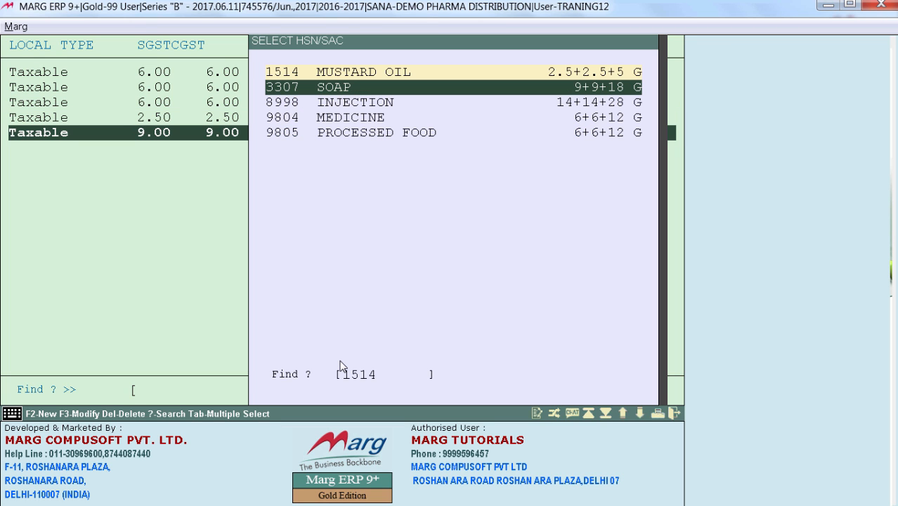
key("Return")
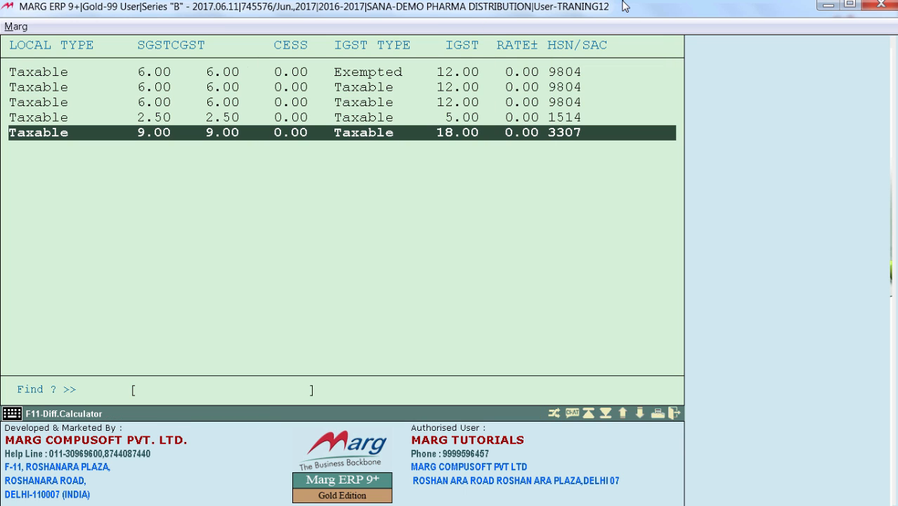
Work out the rate difference in the Difference Calculator for old tax 4%, rate 100 and new tax 12%, then close it
key("Home")
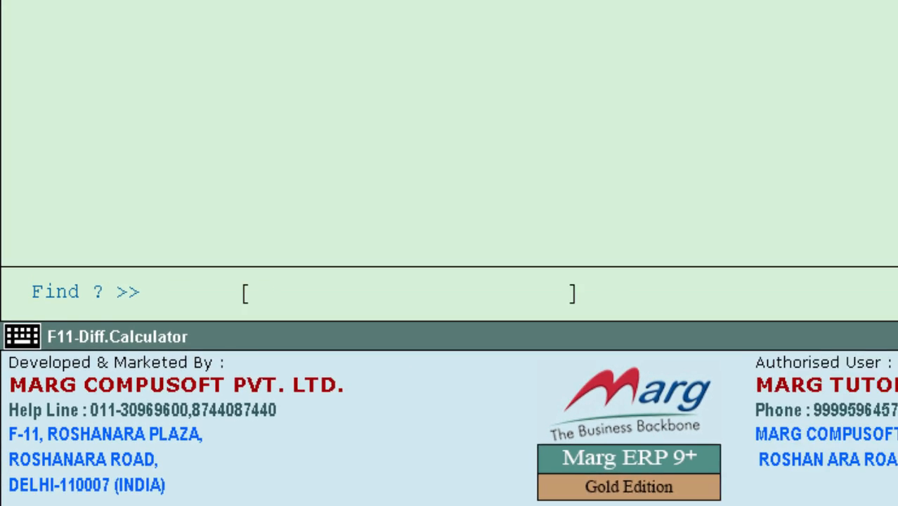
key("F11")
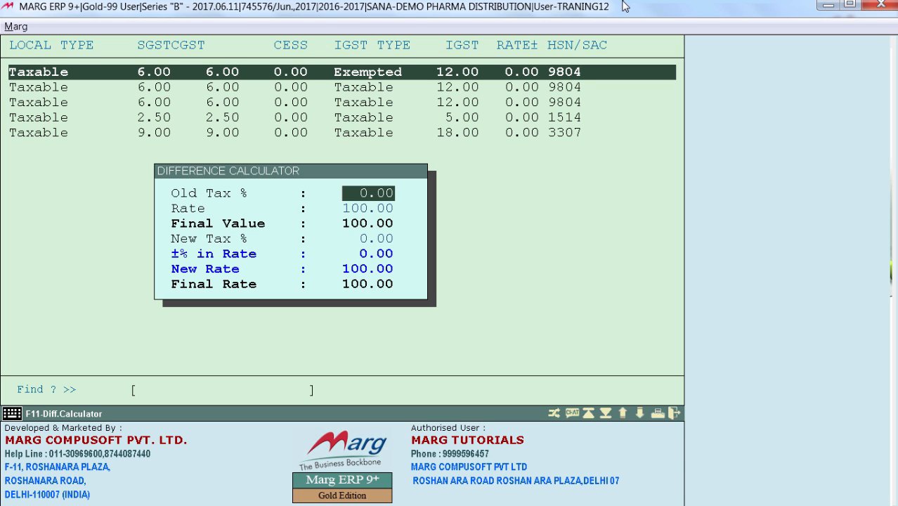
type("4")
key("Return")
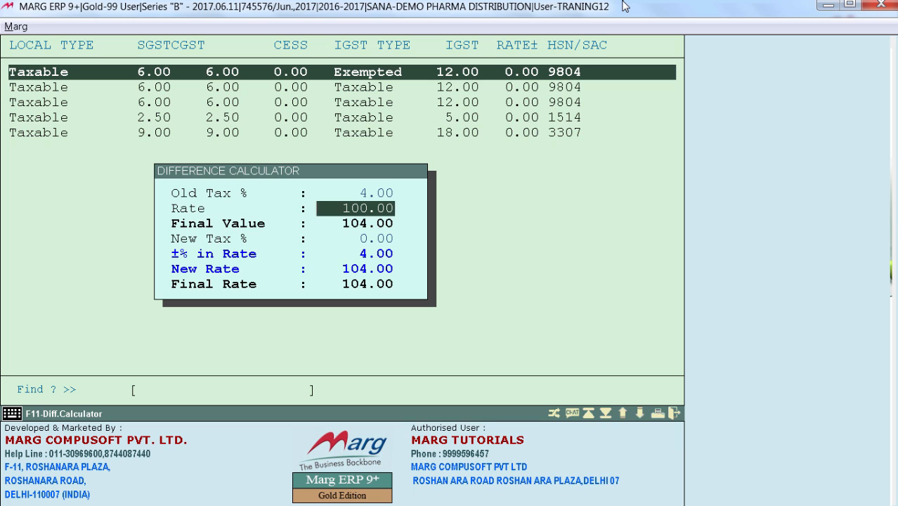
type("100")
key("Return")
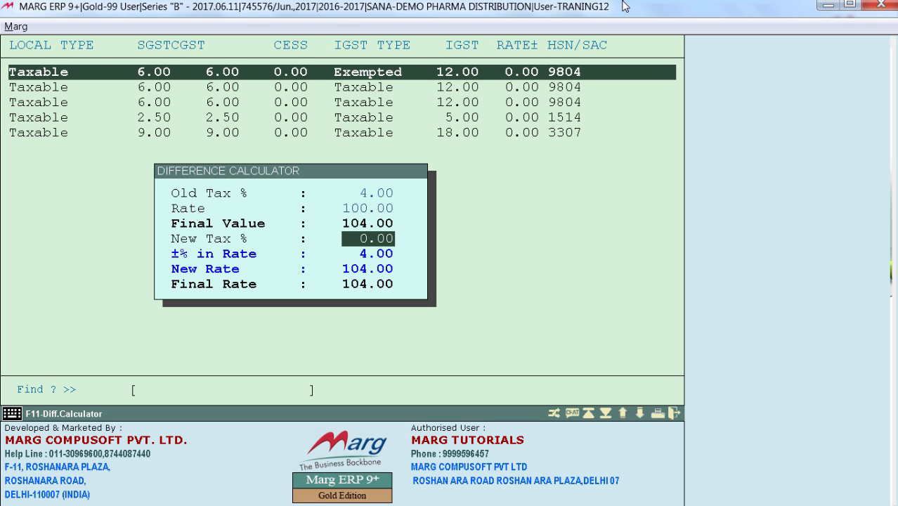
type("12")
key("Return")
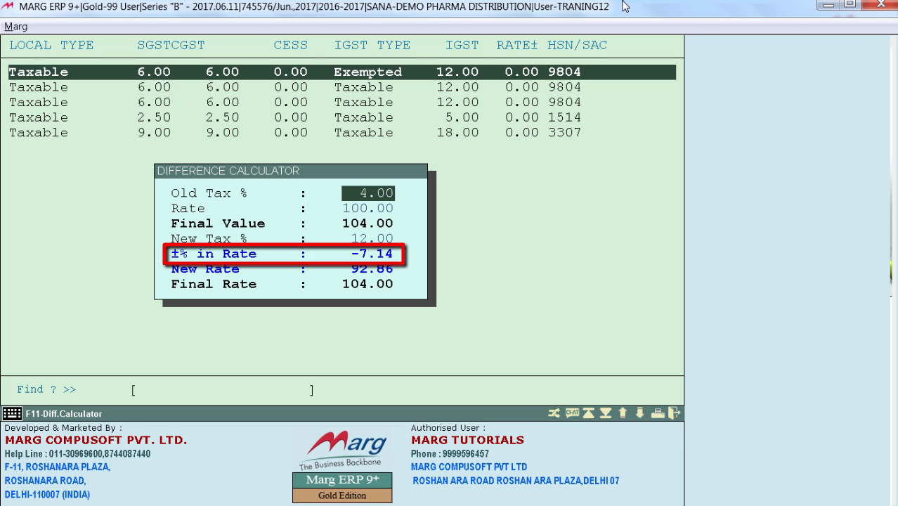
key("Escape")
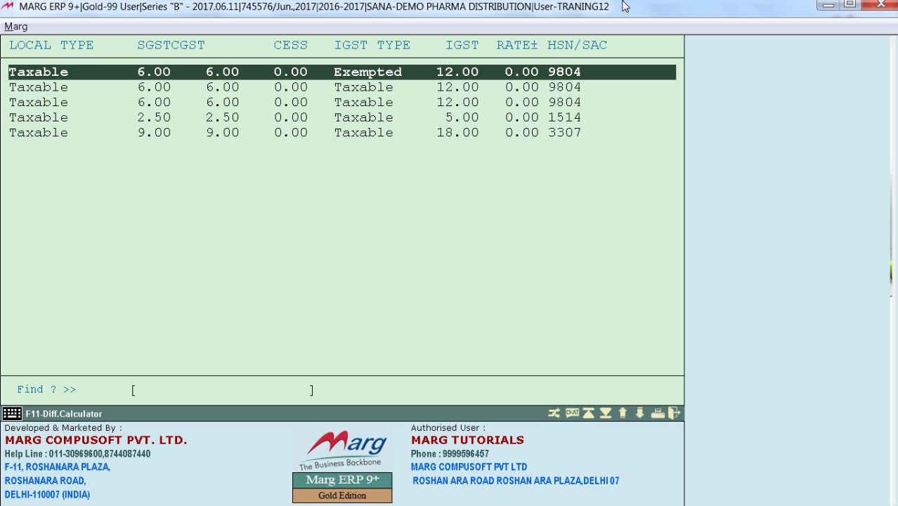
Enter a rate difference of -7.14 for the first tax row, the one with the Exempted IGST type
key("Return")
key("Return")
key("Return")
key("Return")
key("Return")
key("Return")
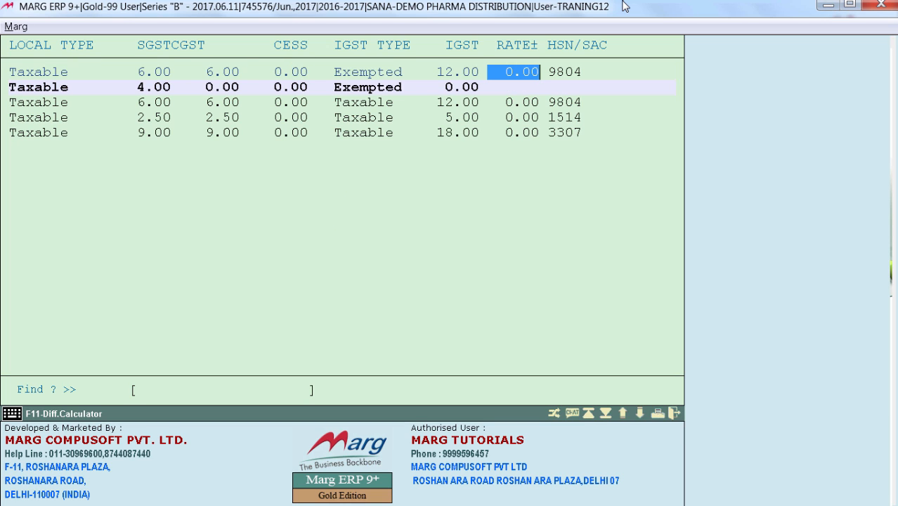
type("-7.14")
key("Return")
key("Return")
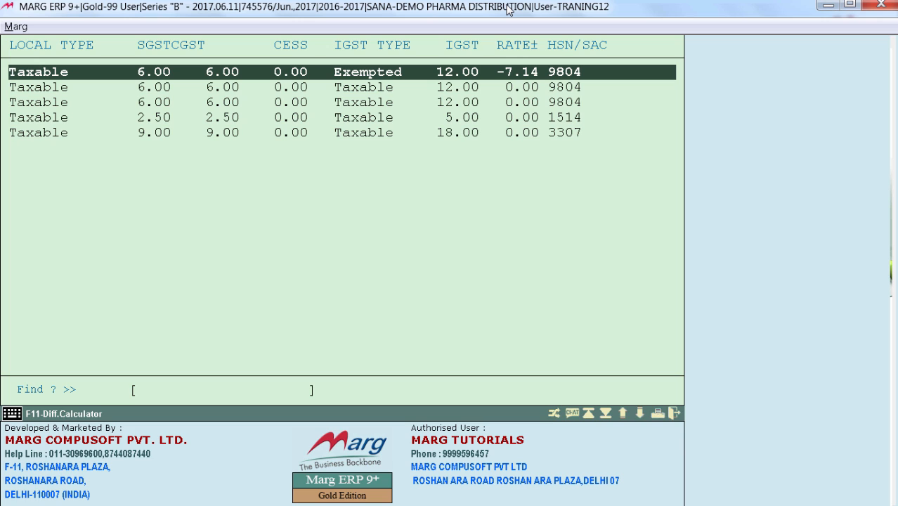
Save the tax structure for BOTH sale and purchase, with the rate difference taking effect on the Sales Rate only
key("Down")
key("Up")
key("Escape")
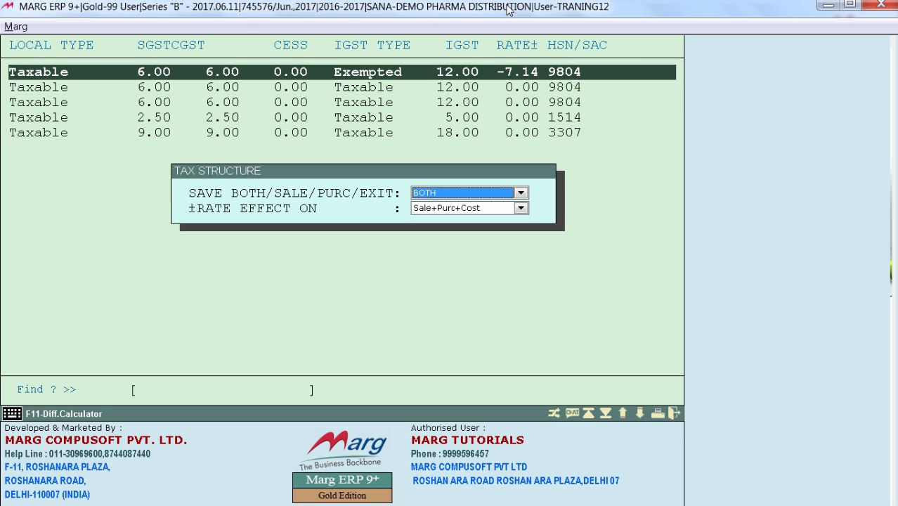
key("Return")
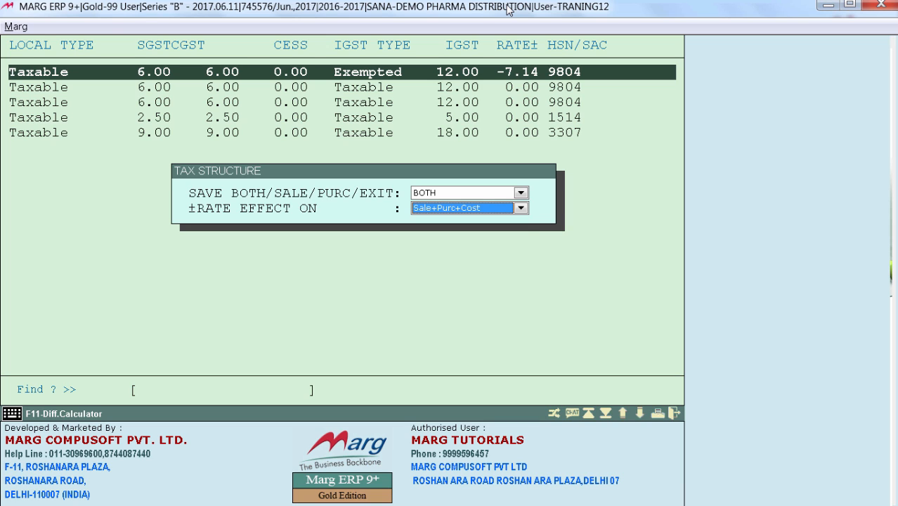
key("alt+Down")
key("Down")
key("Down")
key("Down")
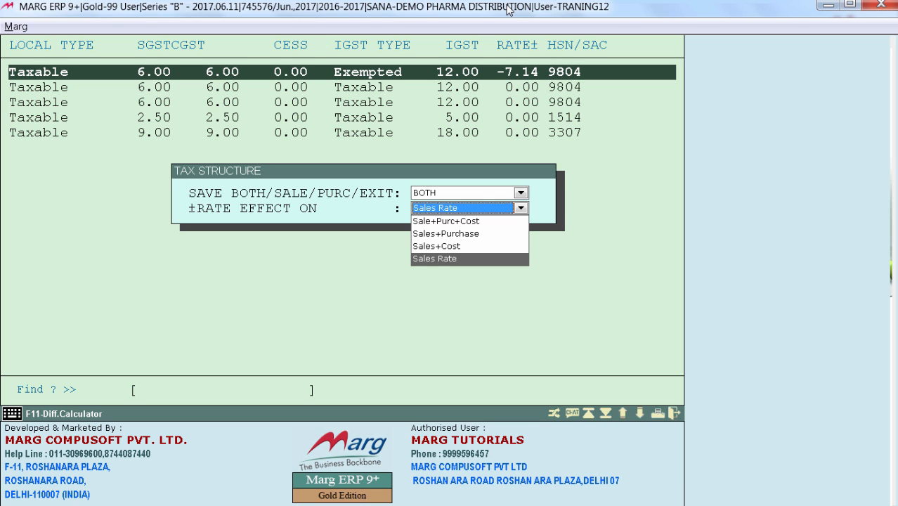
key("Return")
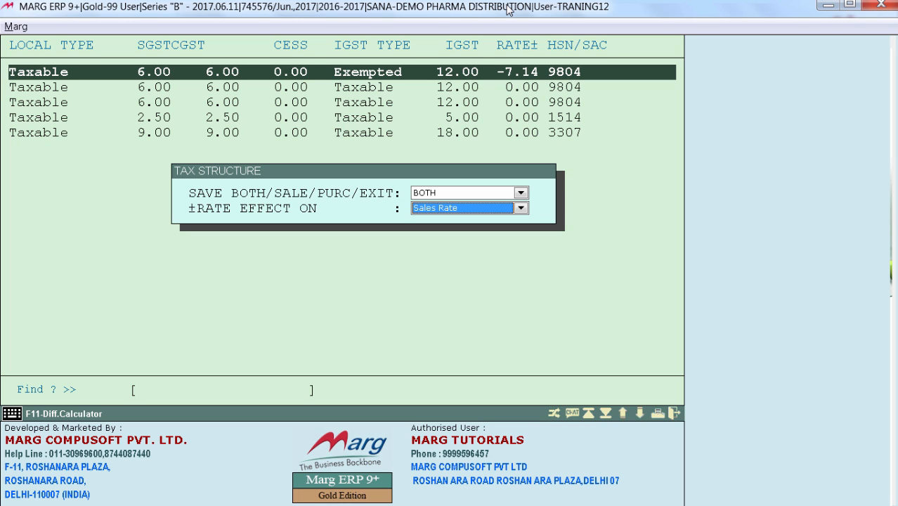
key("Return")
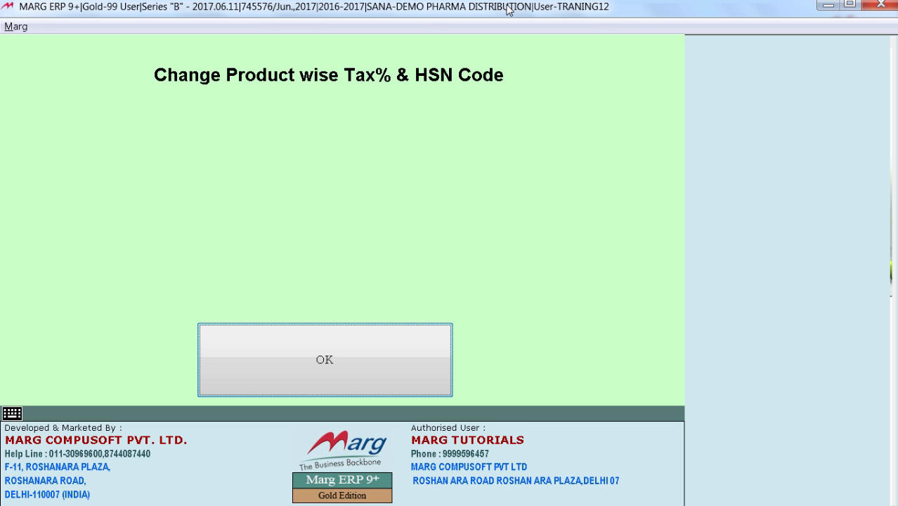
Open the product-wise tax and HSN code list and look through the items' VAT, SGST, CGST, IGST and HSN/SAC values
left_click(337, 340)
key("Down")
key("Down")
key("Down")
key("Down")
key("Down")
key("Down")
key("Down")
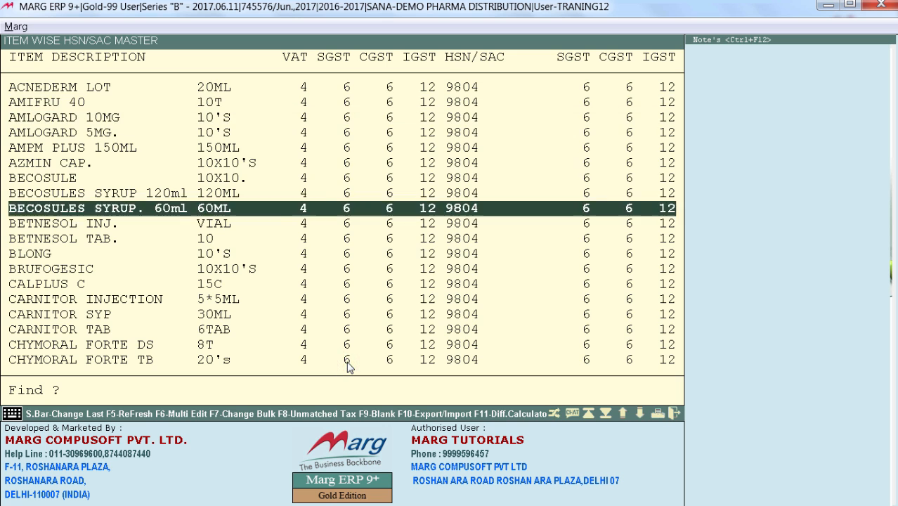
key("Down")
key("Down")
key("Down")
key("Down")
key("Down")
key("Down")
key("Down")
key("Down")
key("Down")
key("Down")
key("Down")
key("Down")
key("Down")
key("Down")
key("Down")
key("Down")
key("Down")
key("Down")
key("Down")
key("Down")
key("Up")
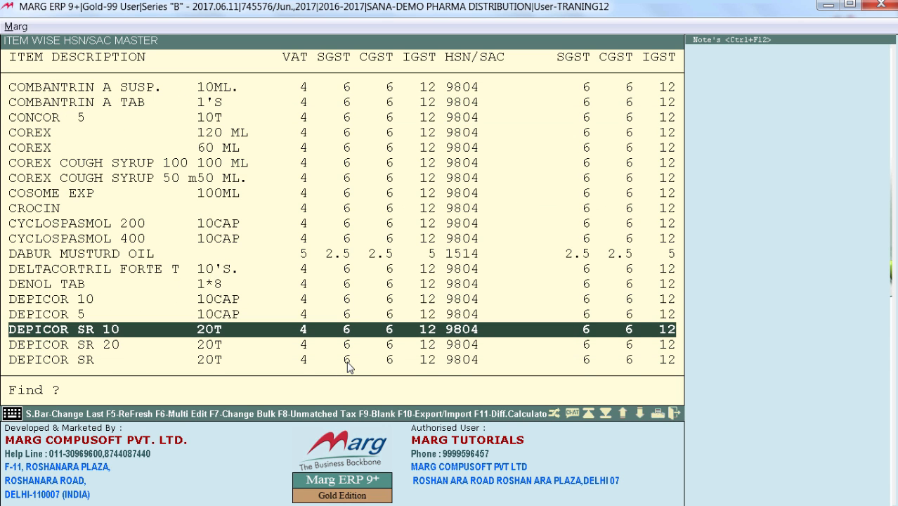
key("Up")
key("Up")
key("Up")
key("Up")
key("Up")
key("Up")
key("Up")
key("Up")
key("Up")
key("Up")
key("Up")
key("Up")
key("Up")
key("Up")
key("Up")
key("Up")
key("Up")
key("Up")
key("Up")
key("Up")
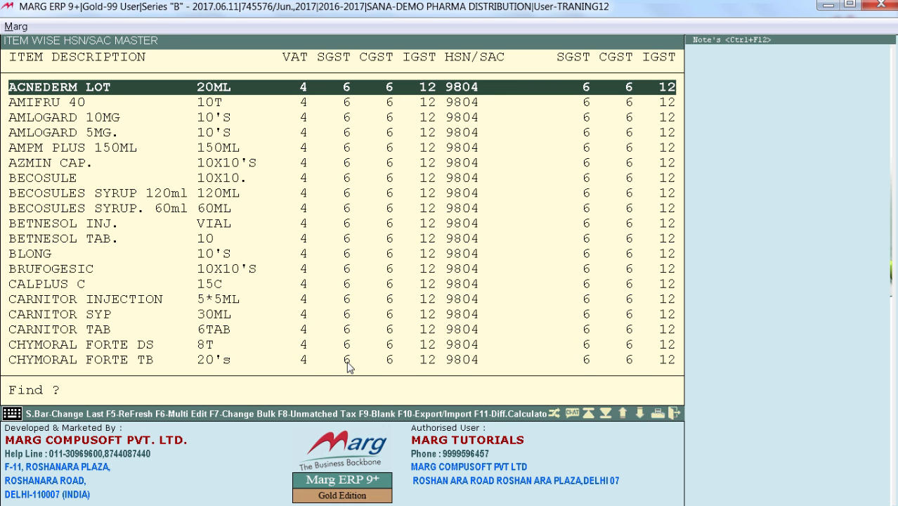
key("Down")
key("Down")
key("Down")
key("Down")
key("Down")
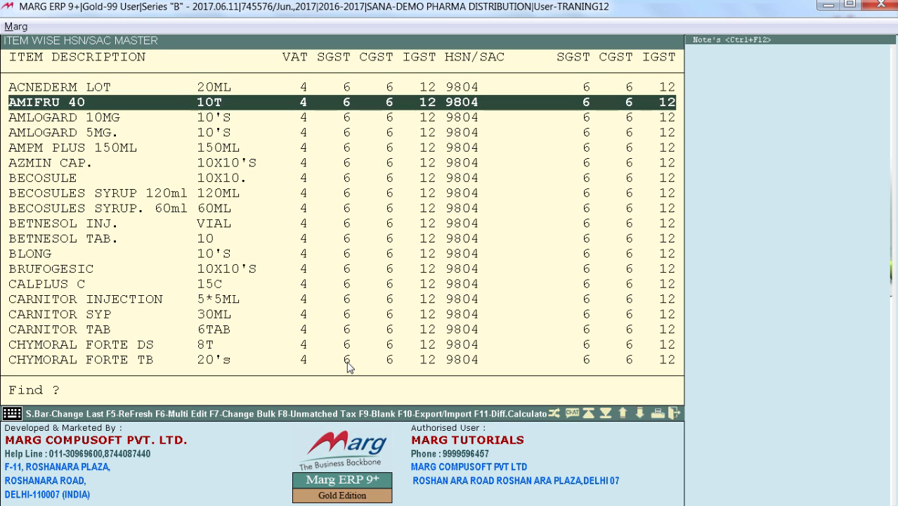
key("Up")
key("Up")
key("Up")
key("Up")
key("Up")
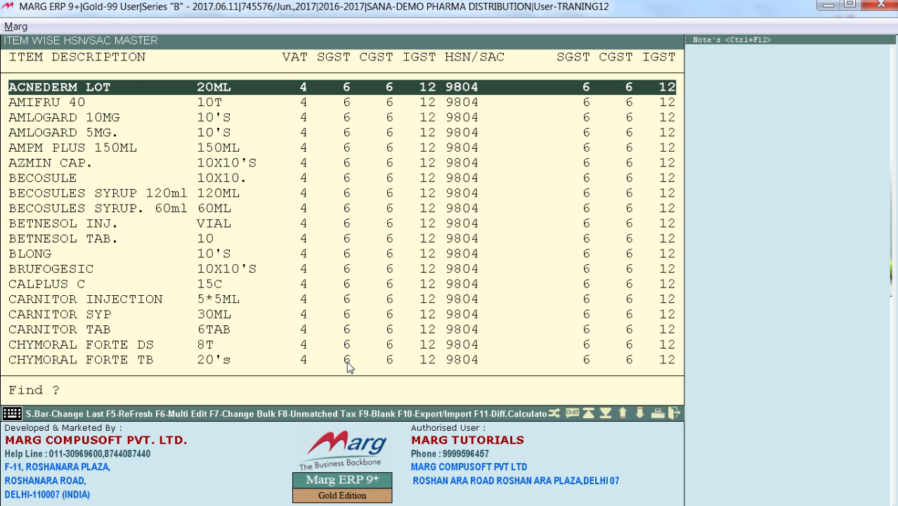
key("Down")
key("Down")
key("Down")
key("Down")
key("Down")
key("Down")
key("Down")
key("Down")
key("Down")
key("Down")
key("Down")
key("Down")
key("Down")
key("Down")
key("Down")
key("Down")
key("Down")
key("Down")
key("Down")
key("Down")
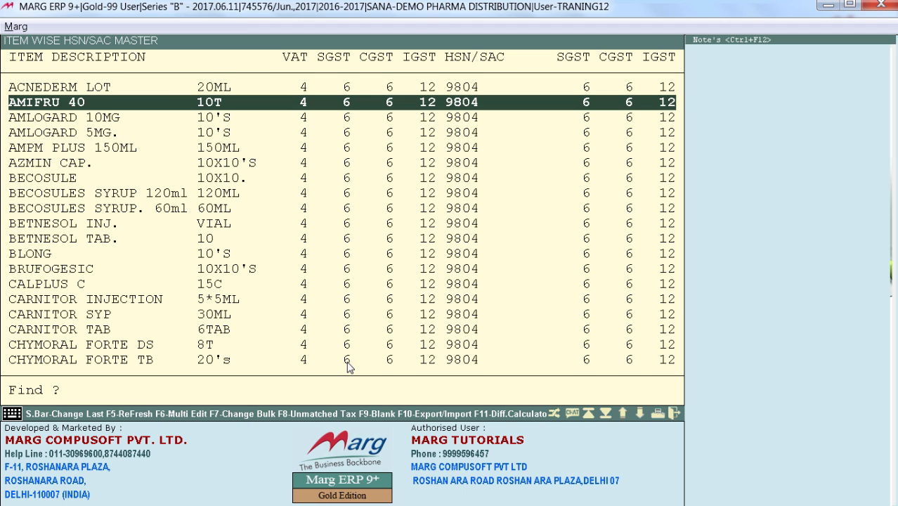
key("Up")
key("Up")
key("Up")
key("Up")
key("Up")
key("Up")
key("Up")
key("Up")
key("Up")
key("Up")
key("Up")
key("Up")
key("Up")
key("Up")
key("Up")
key("Up")
key("Up")
key("Up")
key("Up")
key("Up")
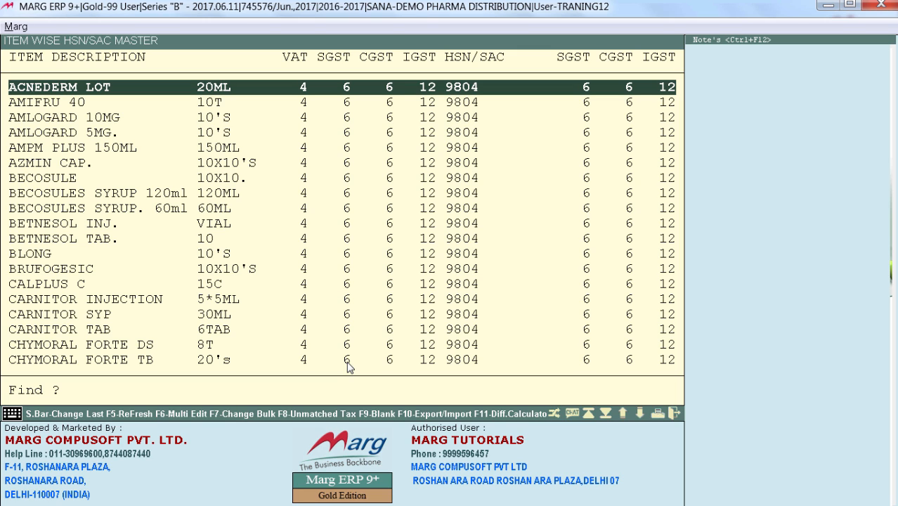
Start an IMPORT in the item-wise HSN/SAC master and choose HSNCODEMASTER.XLS from D:\MARGERP1\Reports as the source
key("F10")
key("alt+Down")
key("Down")
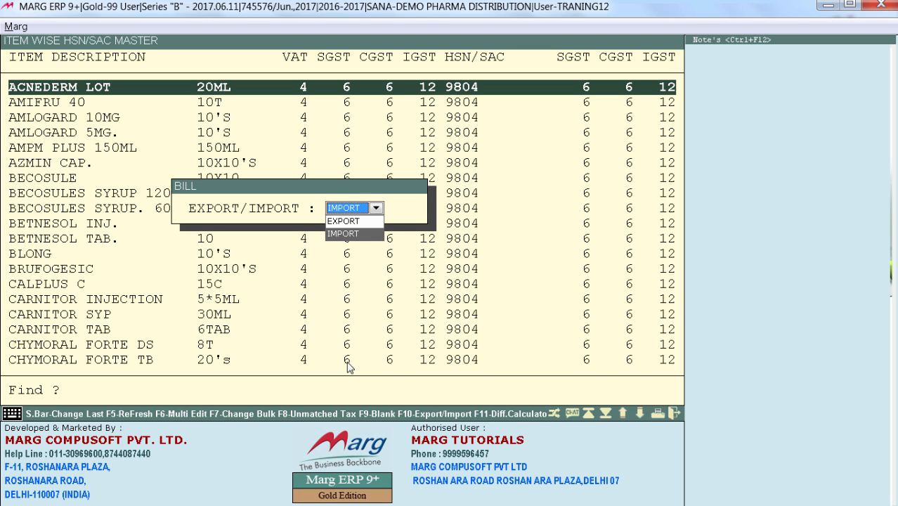
key("Return")
key("Return")
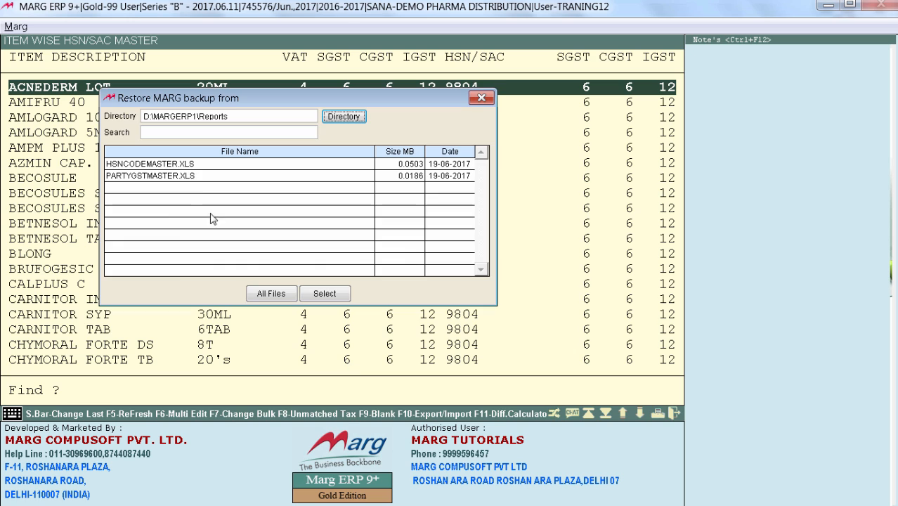
left_click(184, 164)
left_click(326, 293)
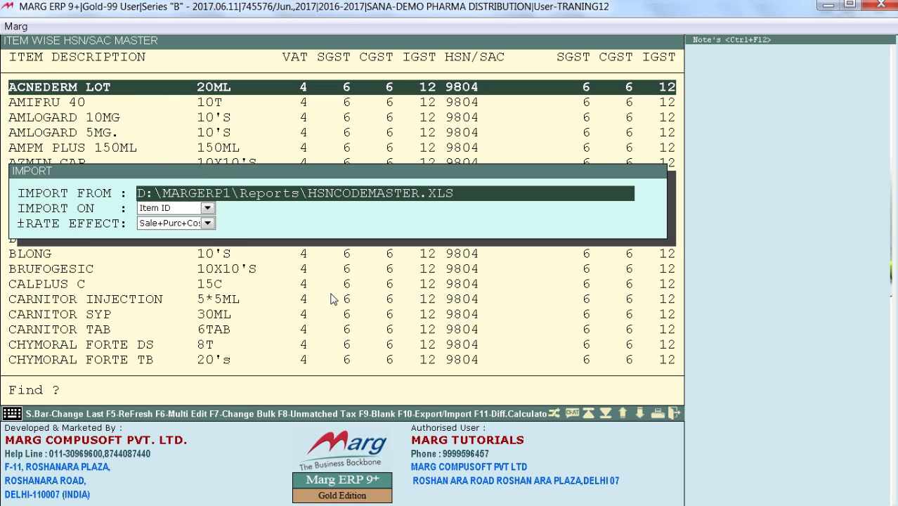
Set the import to match on Item Name and run it with the preset rate effect
key("Return")
key("alt+Down")
key("Down")
key("Down")
key("Return")
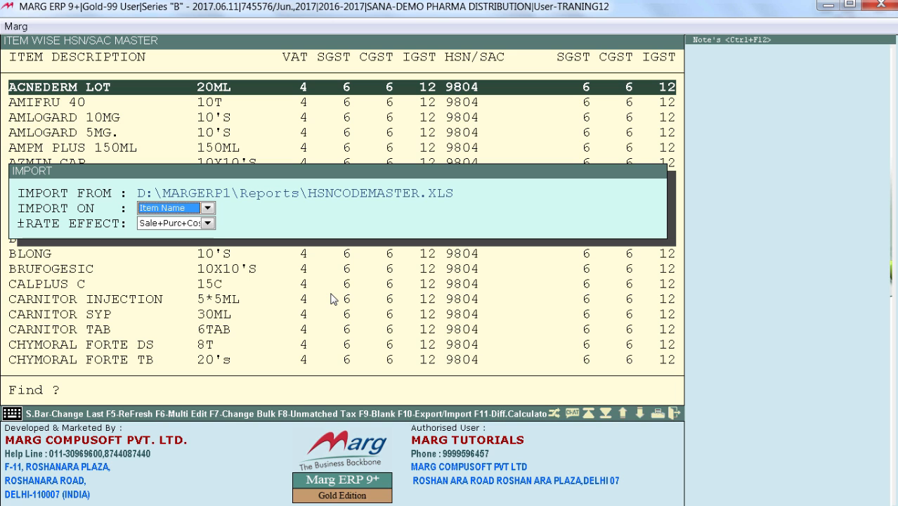
key("Return")
key("Return")
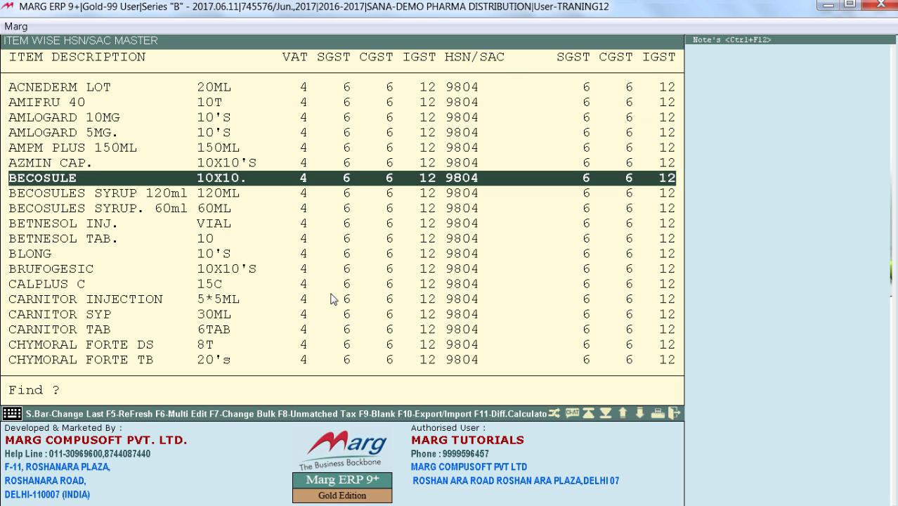
Look through the item list down to DABUR MUSTURD OIL, comparing item tax rates with the HSN/SAC tax rates
key("Down")
key("Down")
key("Down")
key("Down")
key("Down")
key("Down")
key("Down")
key("Down")
key("Down")
key("Down")
key("Down")
key("Down")
key("Down")
key("Down")
key("Down")
key("Down")
key("Down")
key("Down")
key("Down")
key("Down")
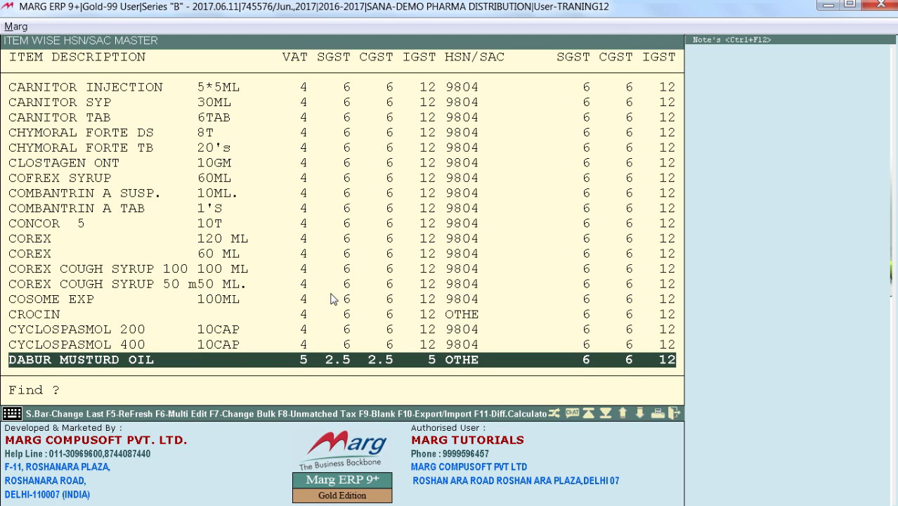
key("Up")
key("Up")
key("Up")
key("Up")
key("Up")
key("Up")
key("Up")
key("Up")
key("Up")
key("Up")
key("Up")
key("Up")
key("Up")
key("Up")
key("Up")
key("Up")
key("Up")
key("Up")
key("Up")
key("Up")
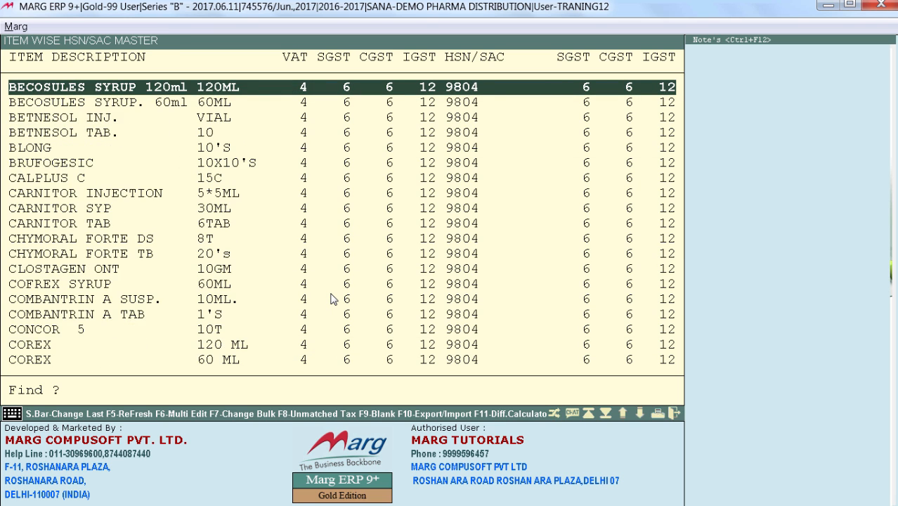
Assign HSN/SAC 9805 PROCESSED FOOD to HORLICKS, update its tax to SGST 6, CGST 6 and IGST 12, and leave the item list
type("HOR")
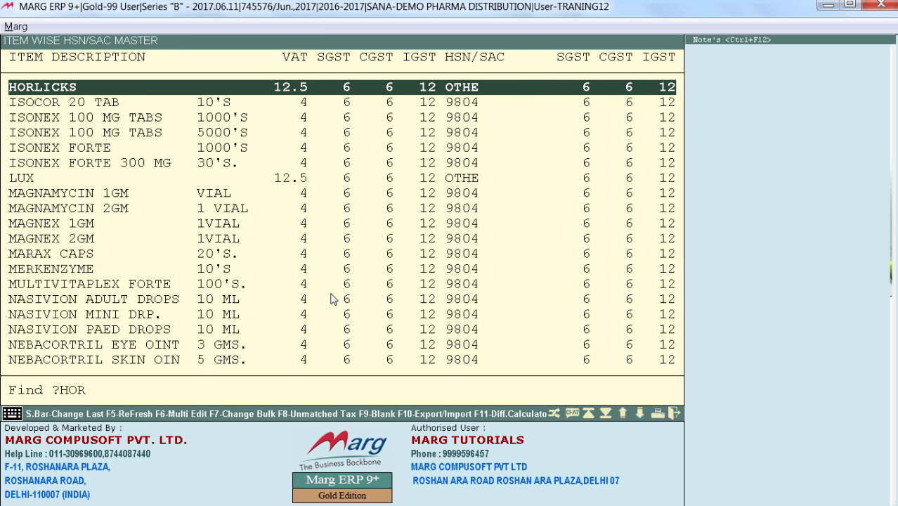
type("L")
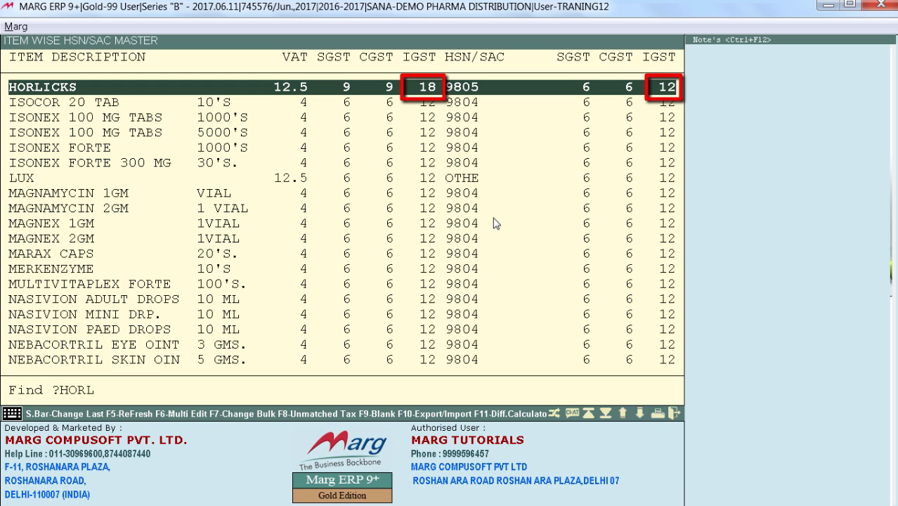
key("Return")
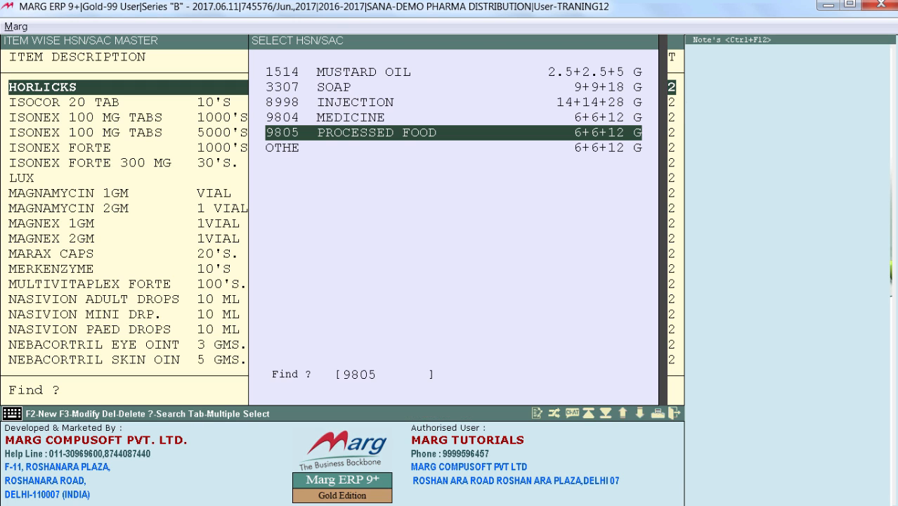
key("Return")
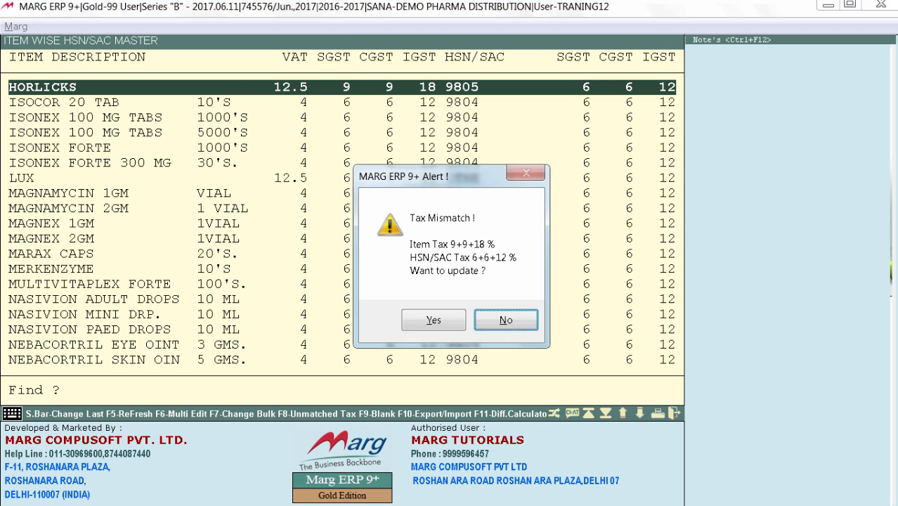
key("Return")
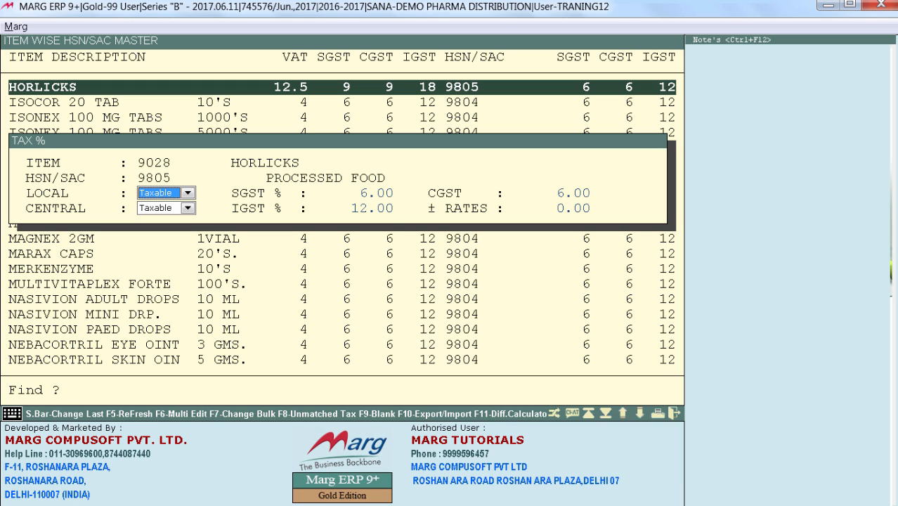
key("Return")
key("Return")
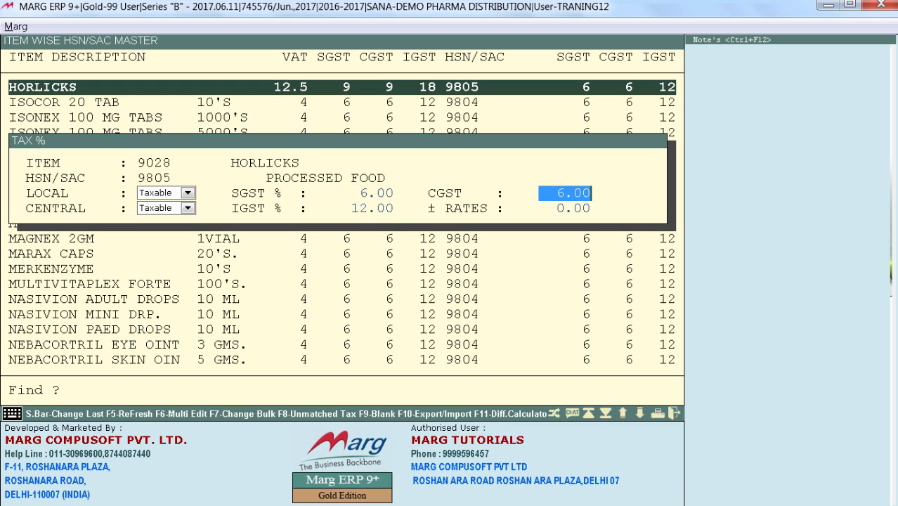
key("Return")
key("Up")
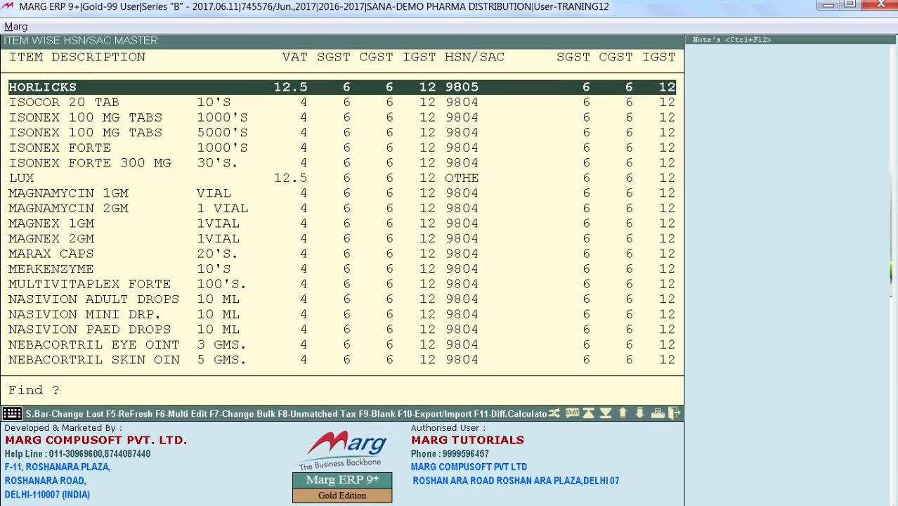
key("Escape")
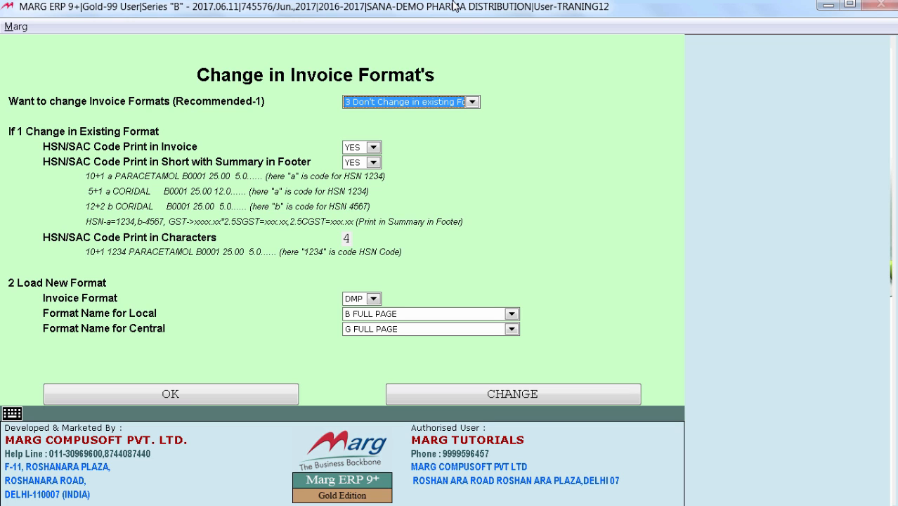
Choose 2 Load New Format as the way to change the invoice formats
key("alt+Down")
key("Up")
key("Up")
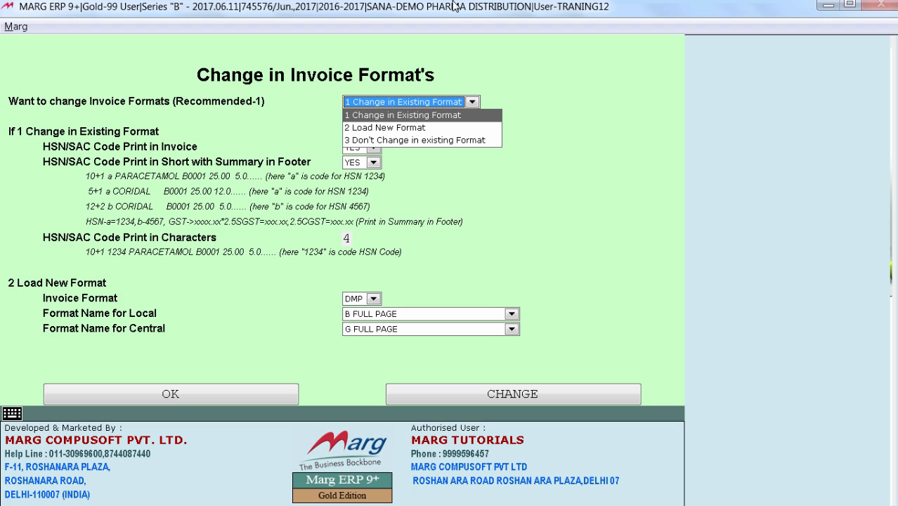
key("Down")
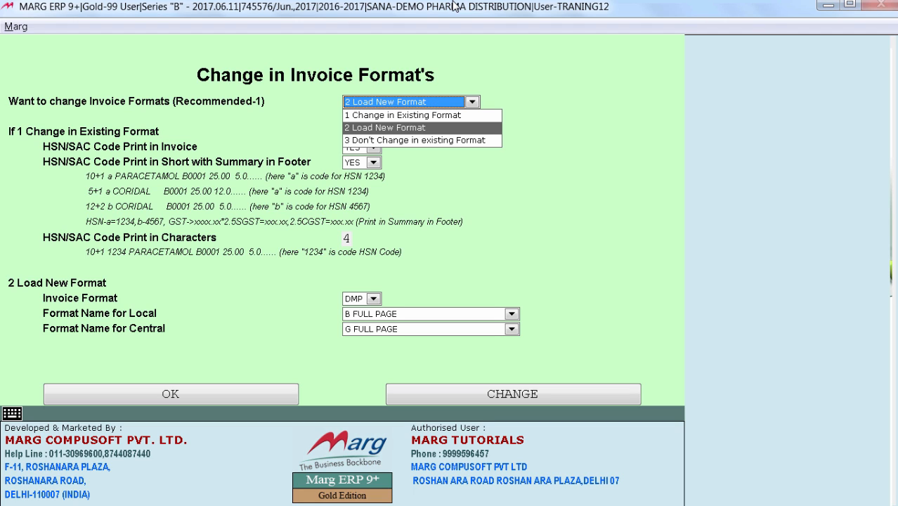
key("Return")
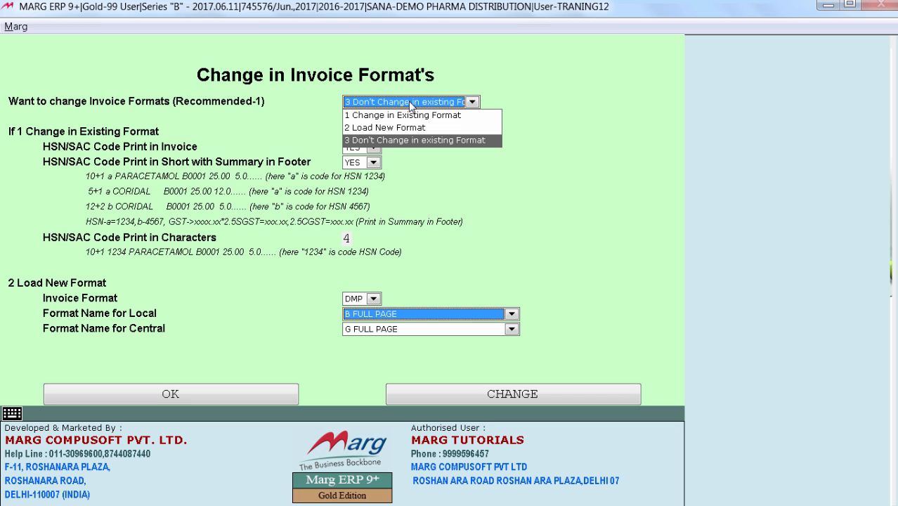
Choose 1 Change in Existing Format for the invoices and keep HSN/SAC Code Print in Invoice at YES
key("Up")
key("Up")
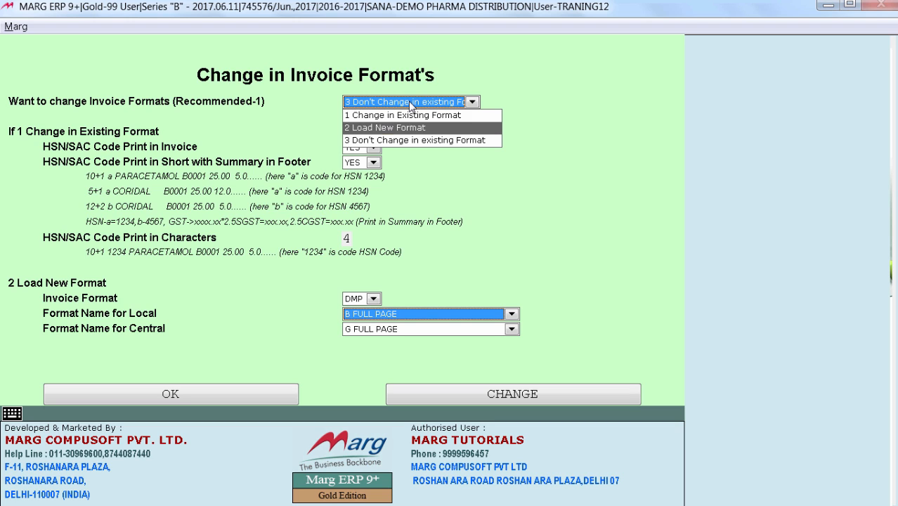
key("Return")
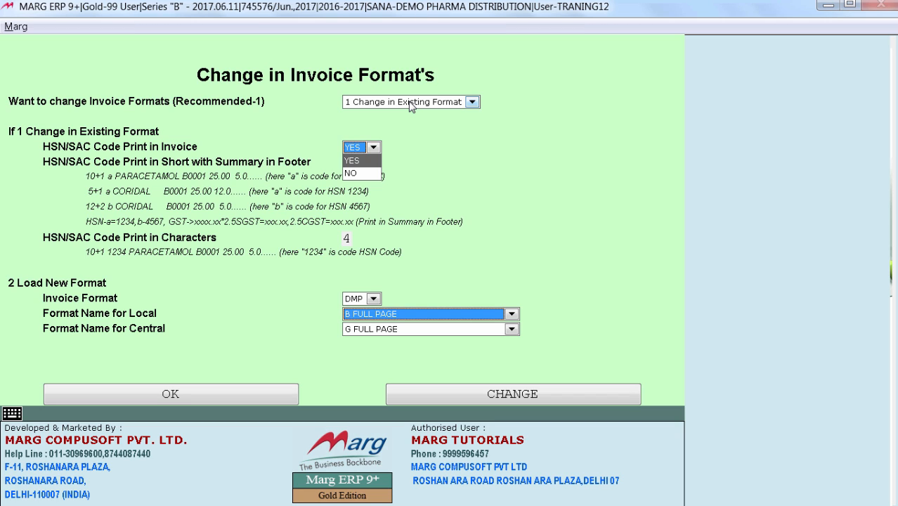
key("Return")
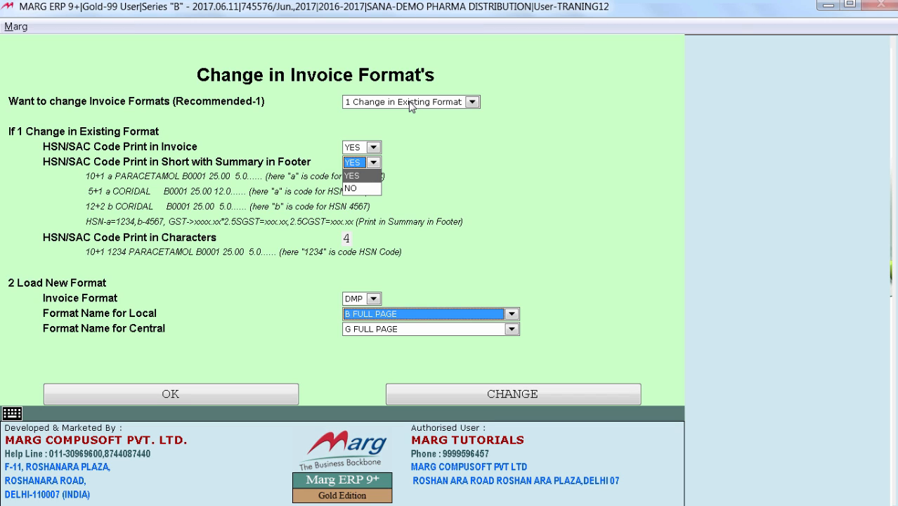
Set HSN/SAC Code Print in Short with Summary in Footer to NO and complete the GST activation
key("Return")
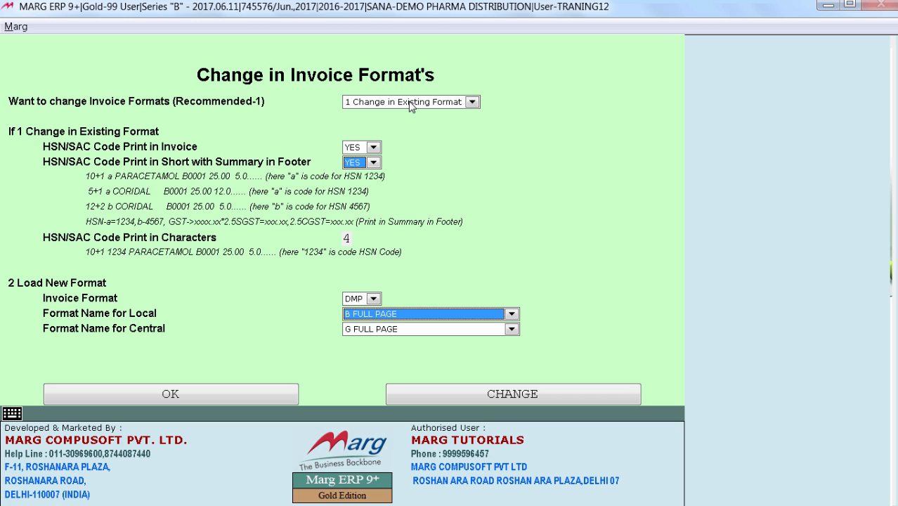
key("alt+Down")
key("Down")
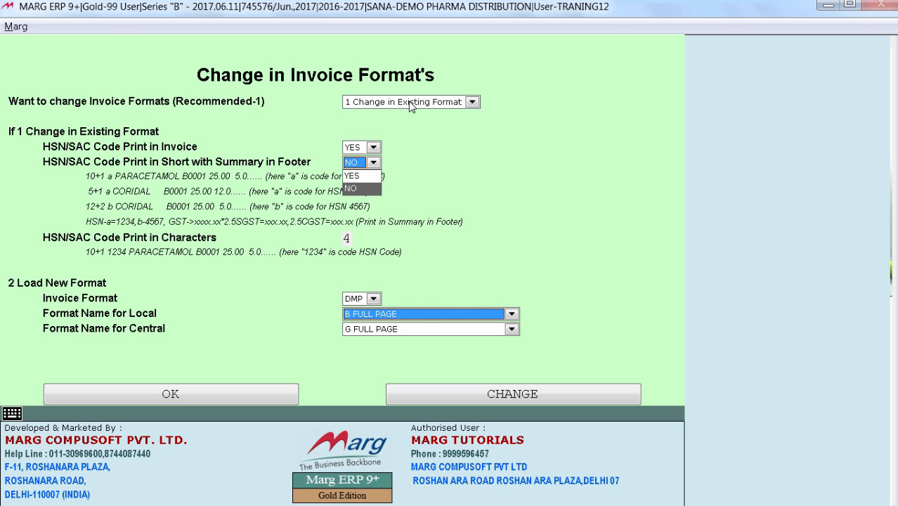
key("Return")
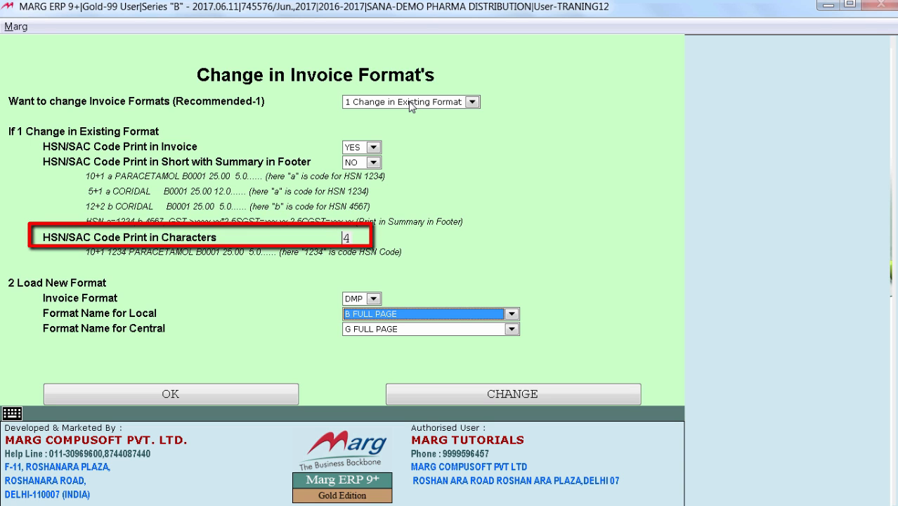
left_click(369, 162)
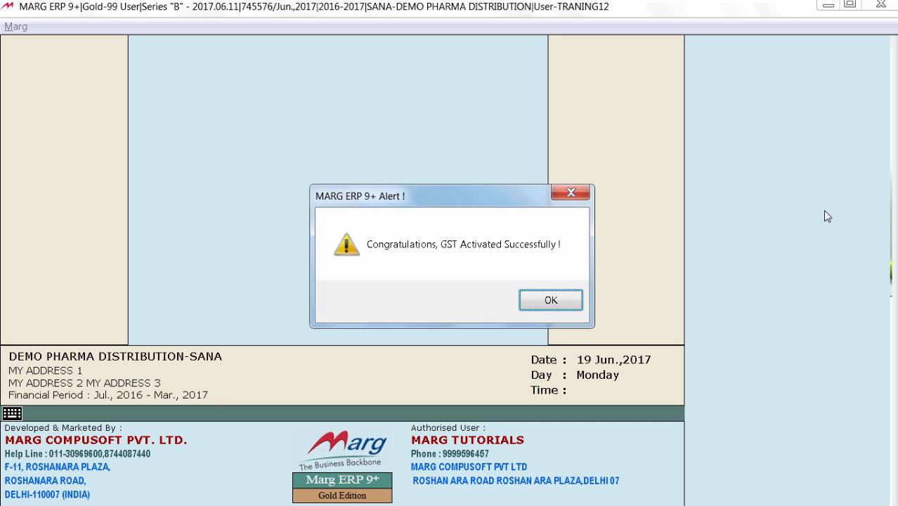
left_click(562, 303)
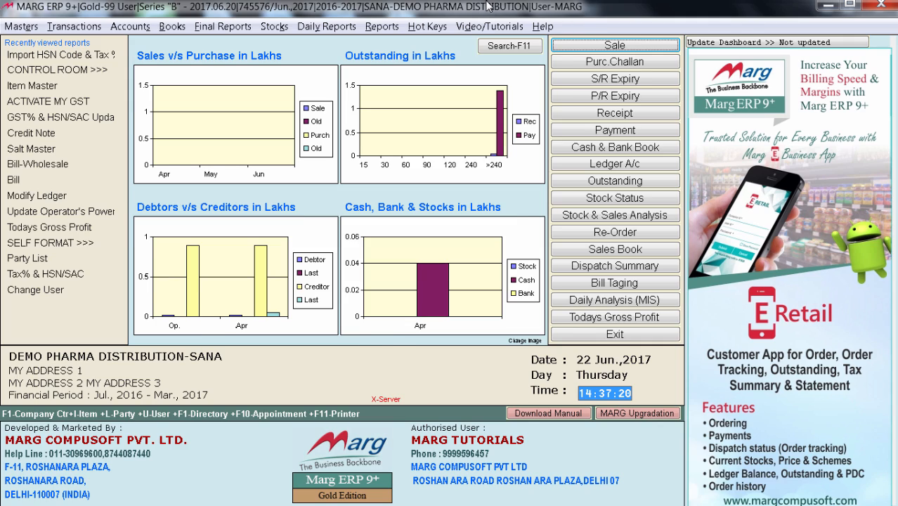
Switch to Excel and examine the company HSN sheet's FG code, brand name, product category, GST rate and Subhead columns, then return to Marg ERP
key("alt+Tab")
left_click(70, 169)
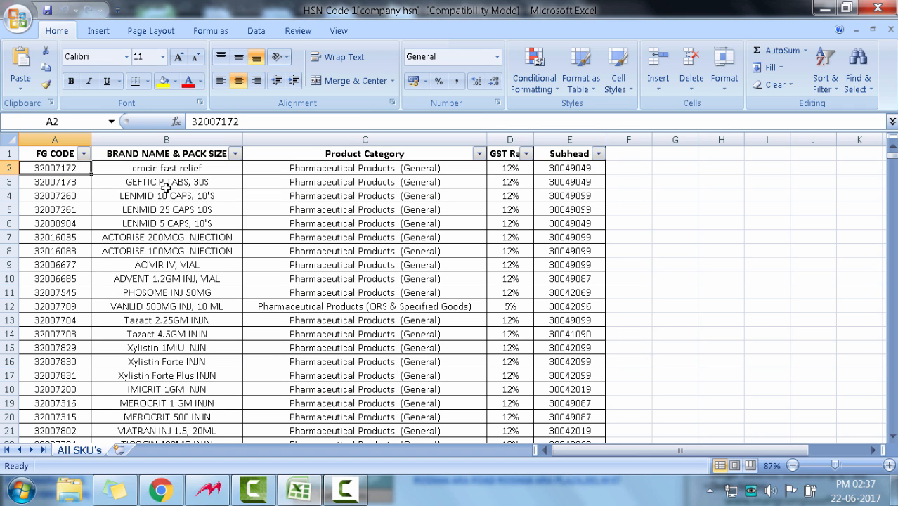
left_click_drag(167, 183, 169, 389)
left_click_drag(327, 169, 345, 374)
left_click_drag(530, 181, 512, 374)
left_click_drag(569, 169, 577, 341)
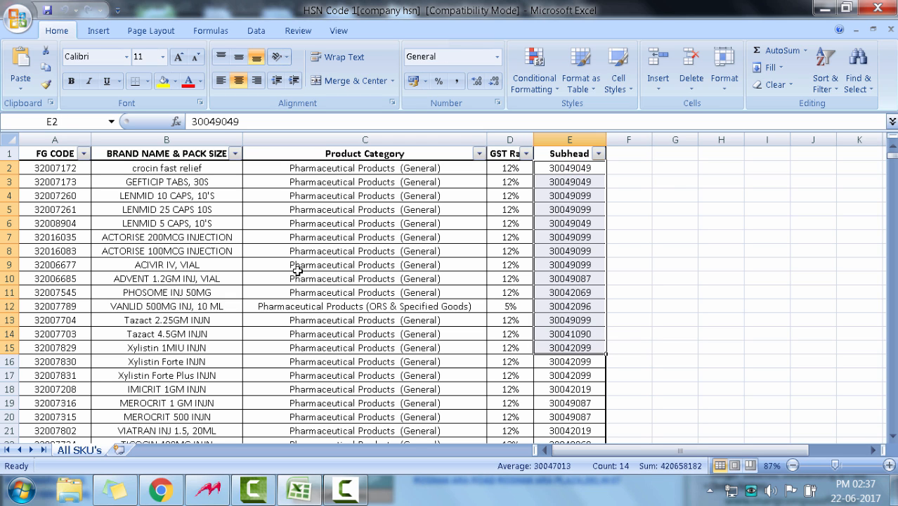
left_click(823, 6)
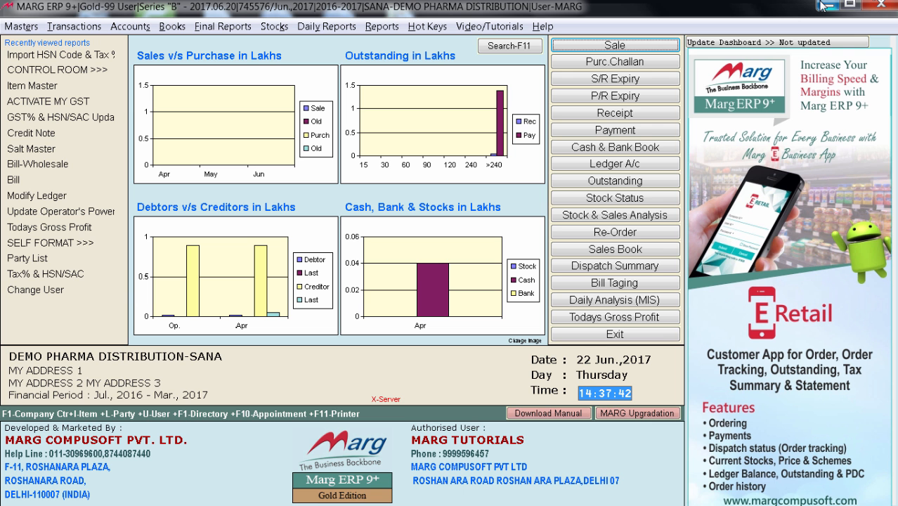
Start the Import HSN Code & Tax % function for GST adoption
key("alt+m")
key("Down")
key("Down")
key("Down")
key("Down")
key("Down")
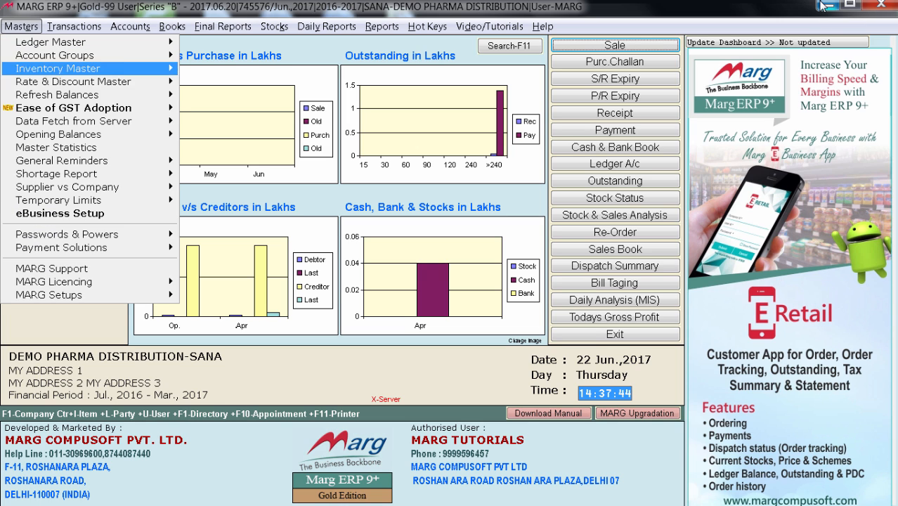
key("Right")
key("Down")
key("Down")
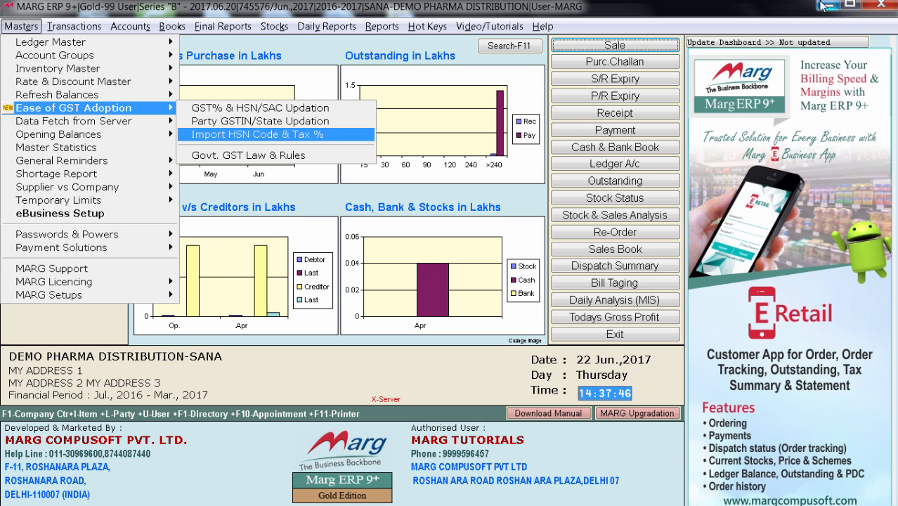
key("Return")
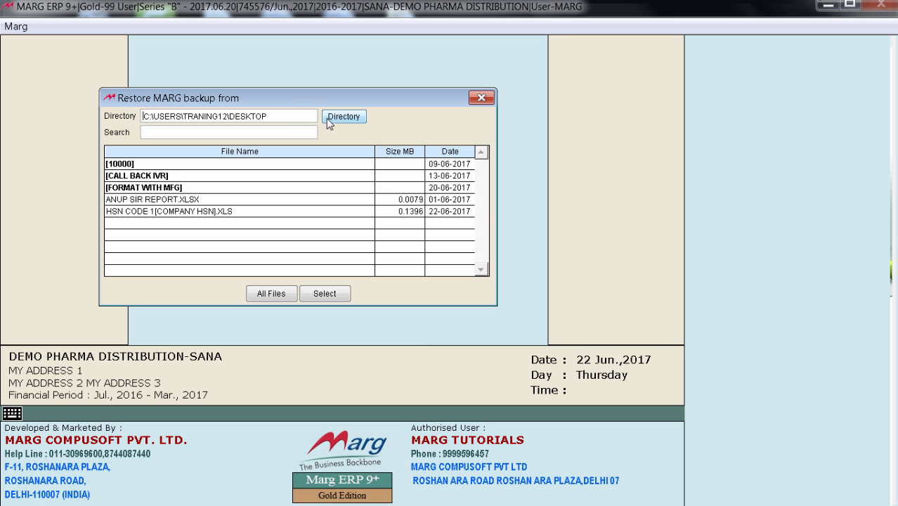
Set the import directory to the Desktop and load the file HSN CODE 1[COMPANY HSN].XLS
left_click(333, 118)
left_click_drag(556, 287, 556, 206)
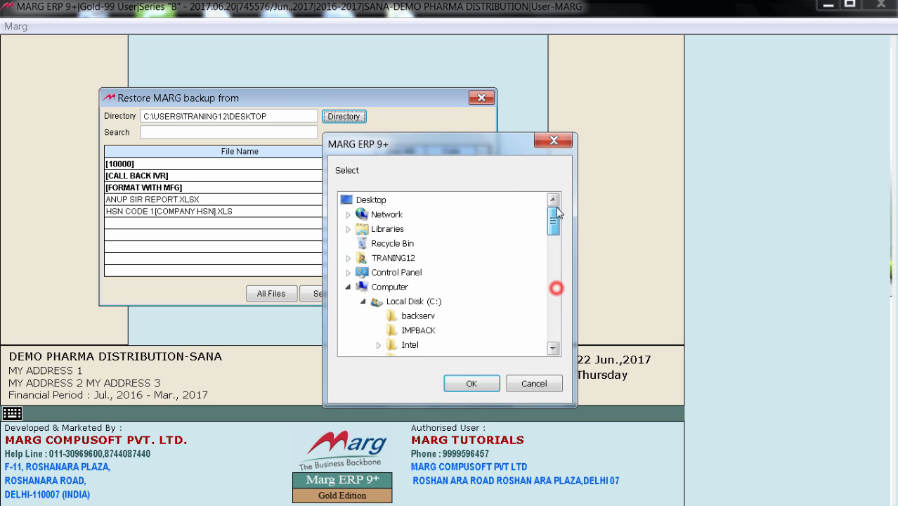
left_click(373, 201)
left_click(470, 383)
left_click(170, 213)
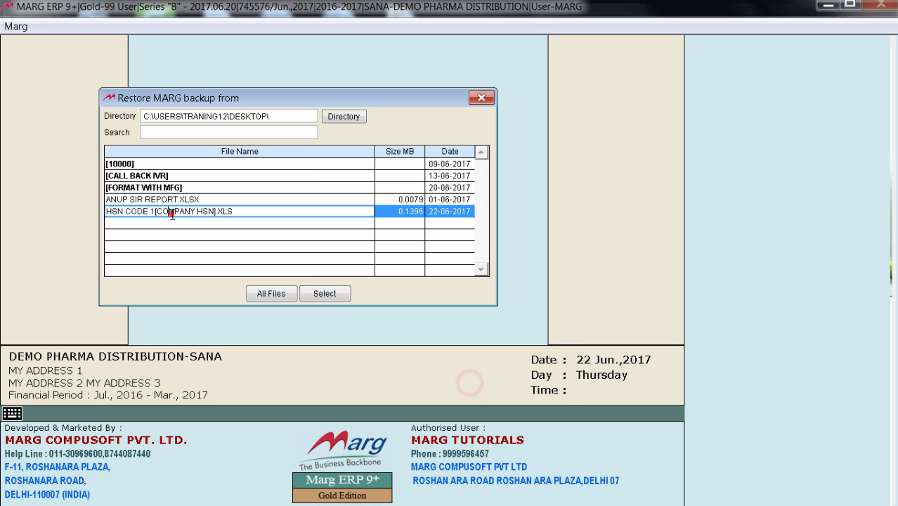
left_click(330, 293)
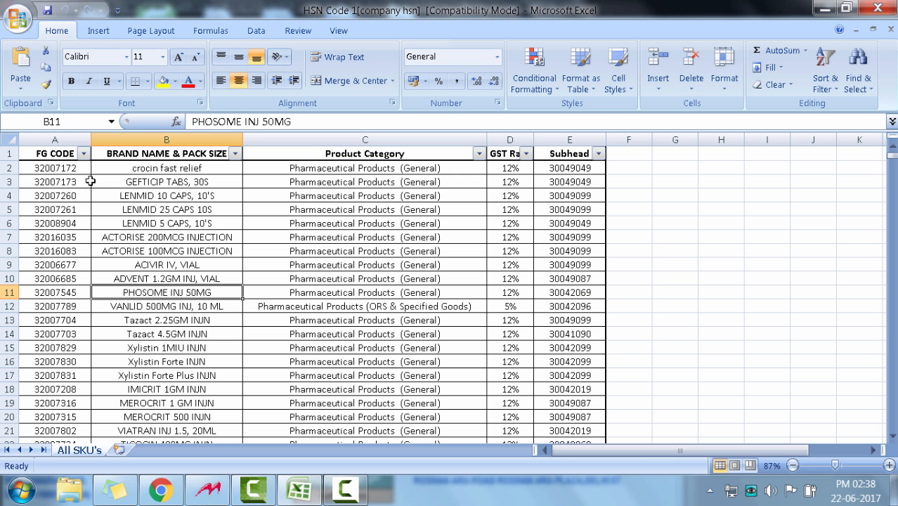
Check the first data row and brand names in Excel, and set the import to record from 2 with item name column B
left_click(61, 168)
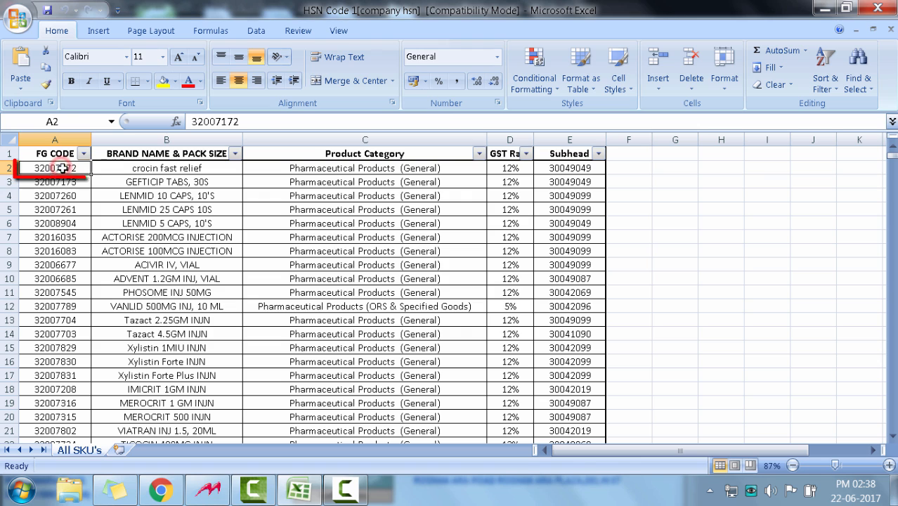
left_click_drag(63, 167, 531, 350)
key("alt+Tab")
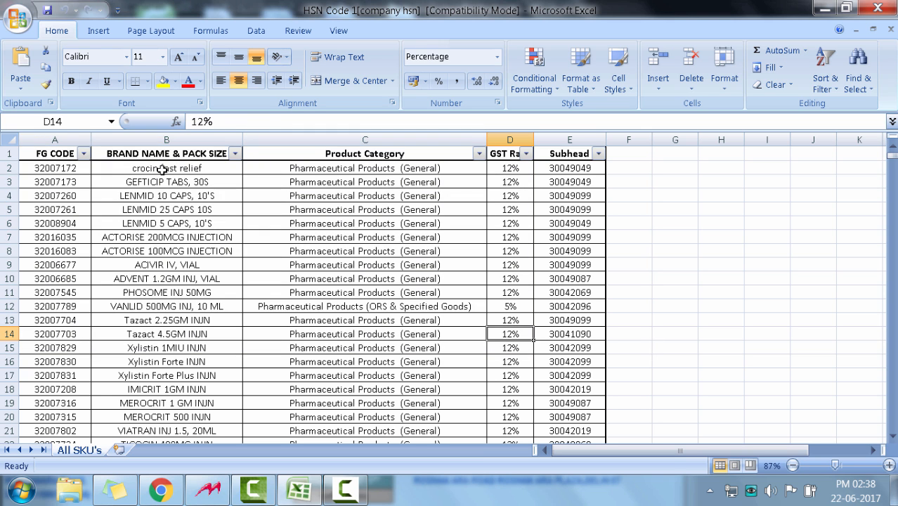
left_click_drag(167, 169, 184, 298)
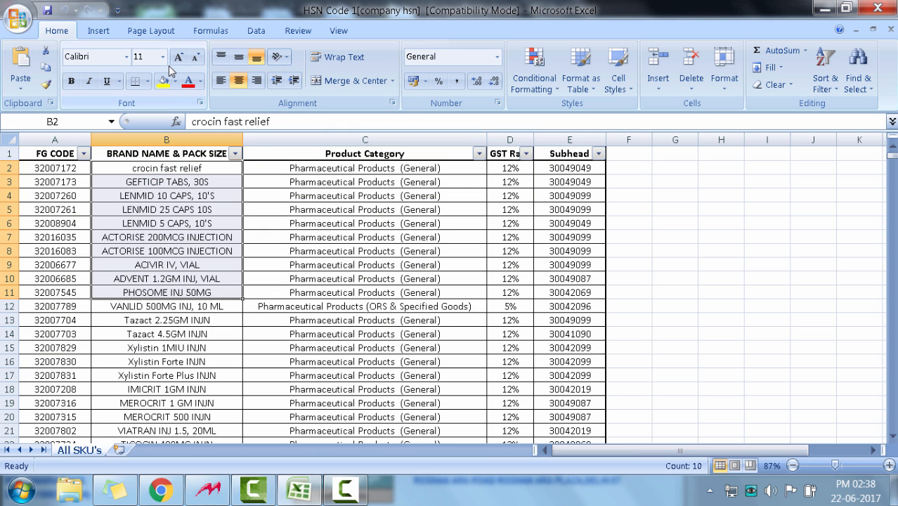
key("alt+Tab")
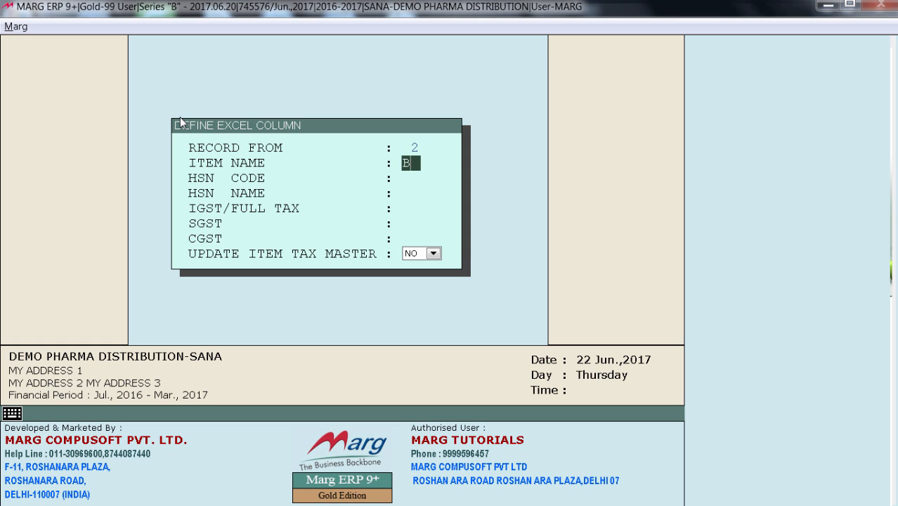
key("Return")
Locate the Subhead codes in the Excel sheet and assign column E to HSN Code in Marg ERP
key("alt+Tab")
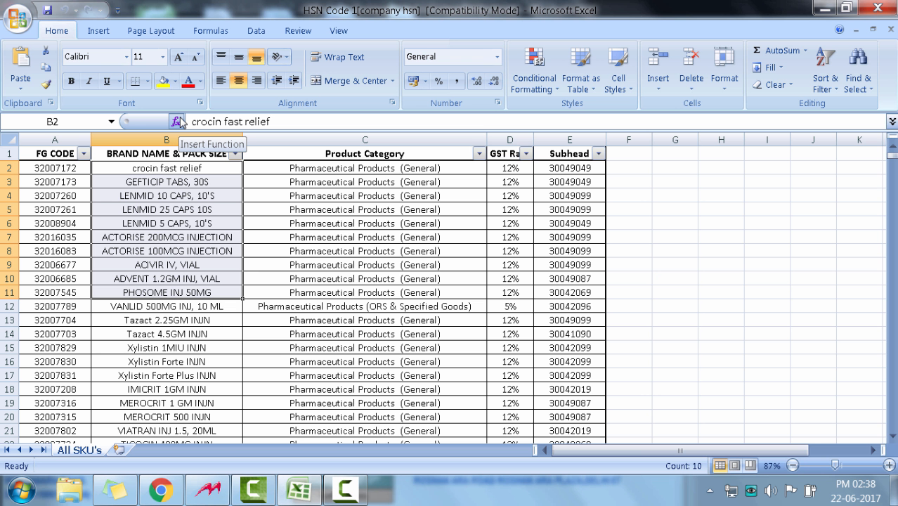
left_click_drag(577, 182, 592, 335)
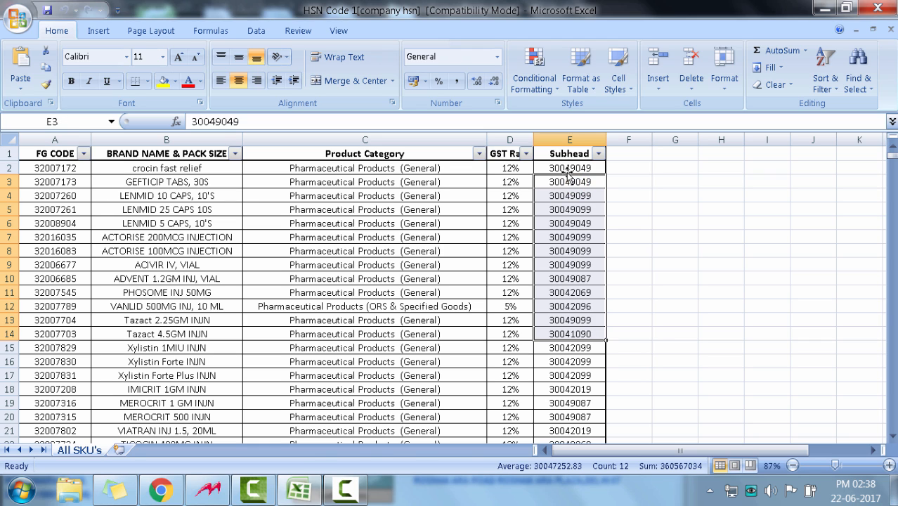
key("alt+Tab")
type("E")
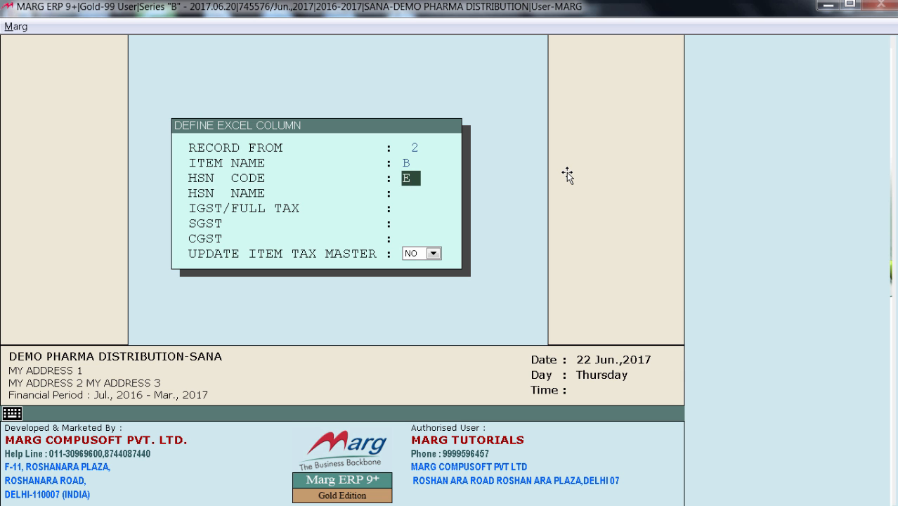
key("Return")
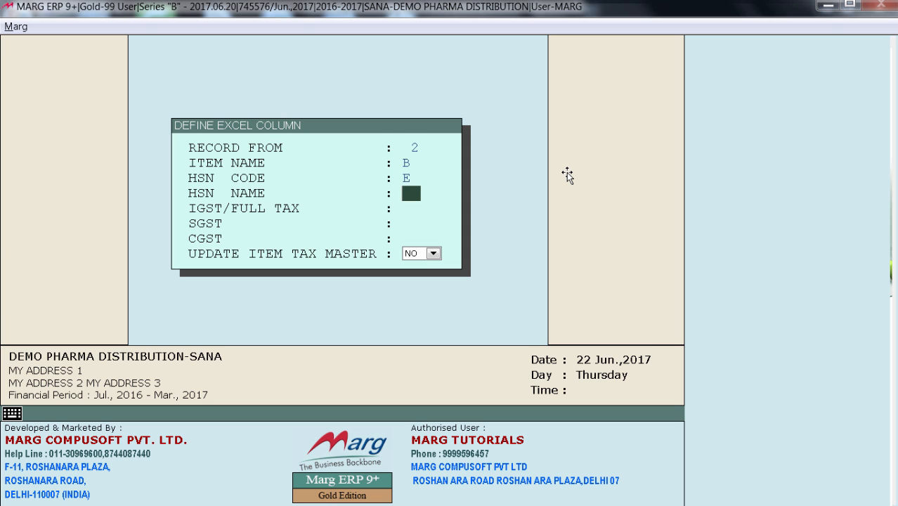
Locate the product categories in the Excel sheet and assign column C to HSN Name in Marg ERP
key("alt+Tab")
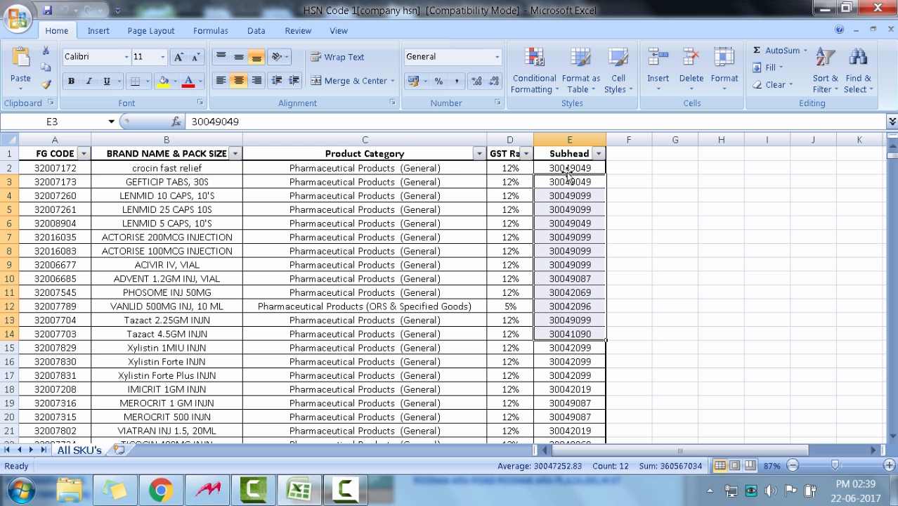
left_click_drag(406, 168, 414, 330)
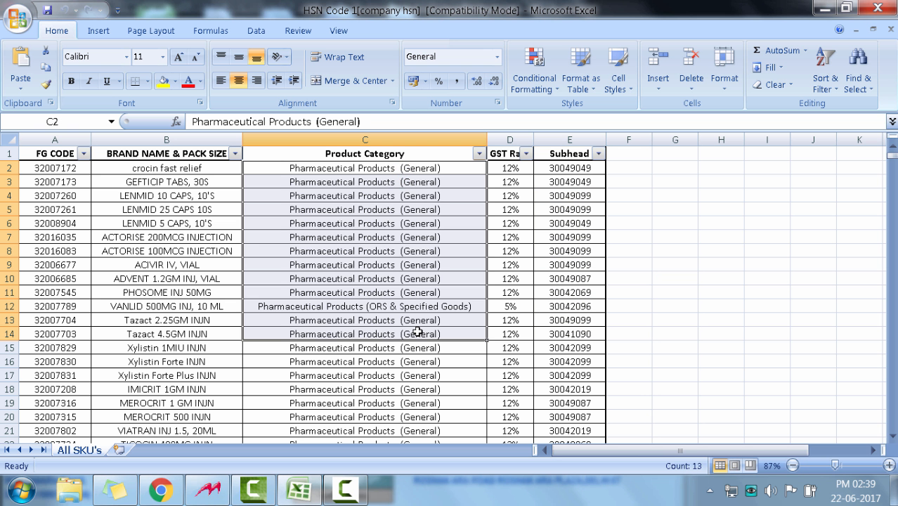
key("alt+Tab")
type("C")
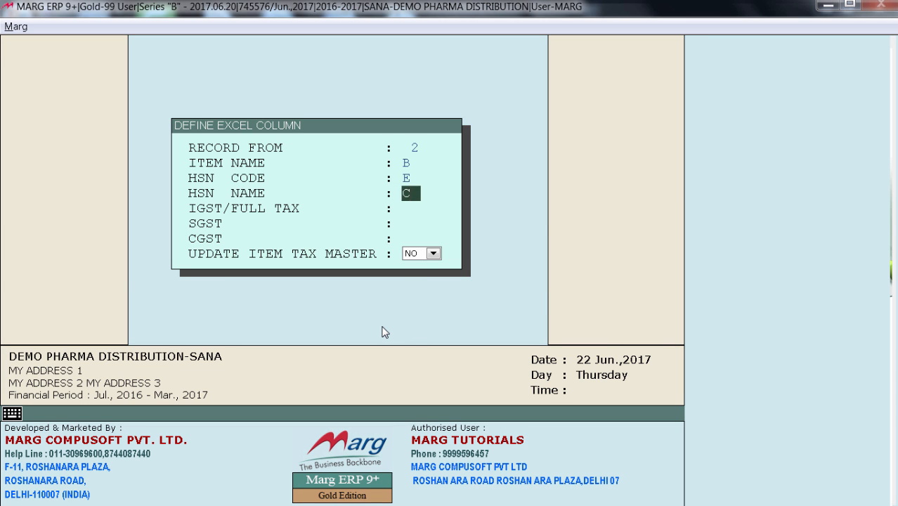
key("Return")
Locate the GST rates in the Excel sheet and assign column D to IGST/Full Tax in Marg ERP
key("alt+Tab")
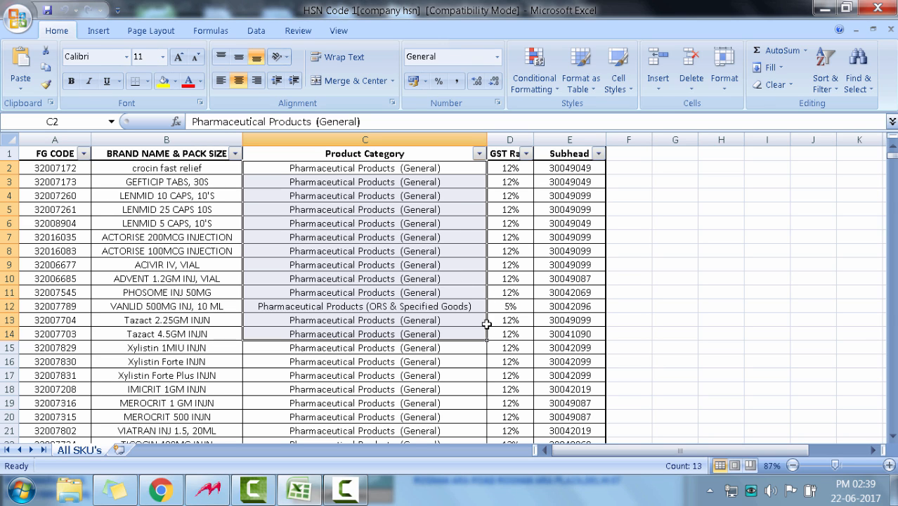
left_click_drag(510, 184, 515, 378)
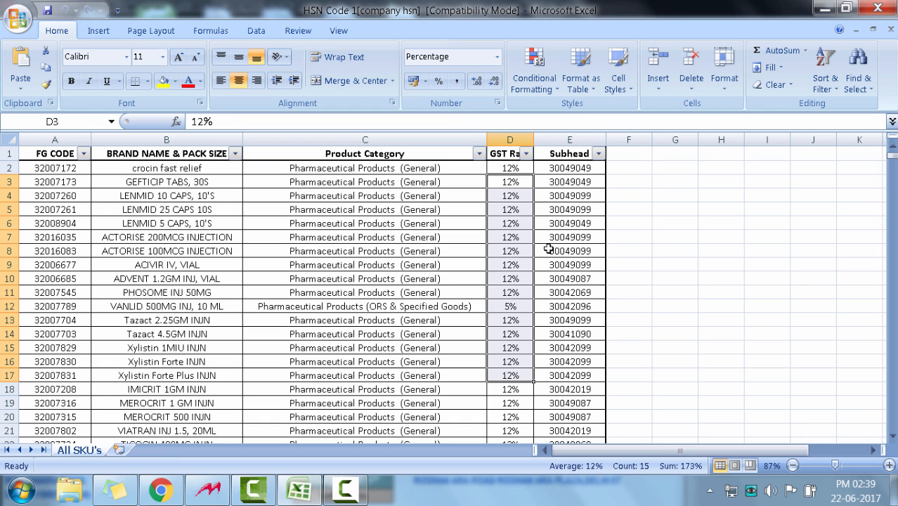
key("alt+Tab")
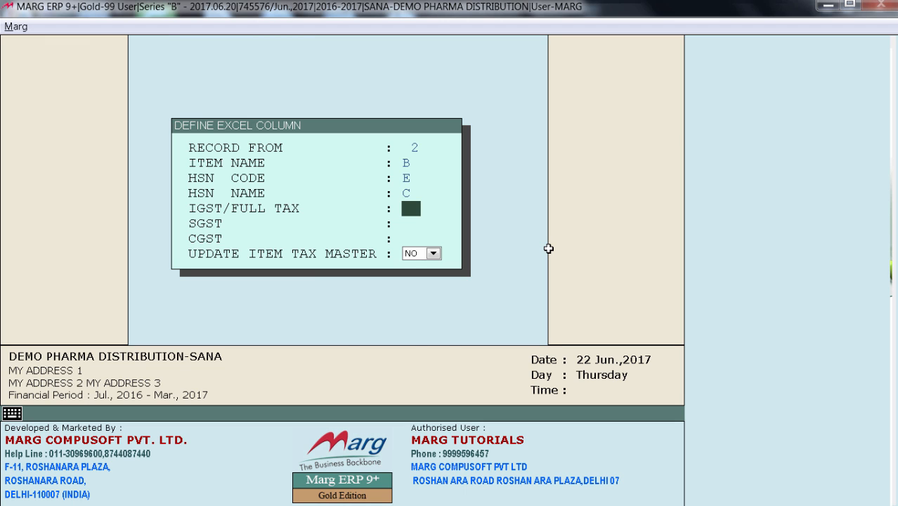
left_click(408, 210)
type("D")
key("Return")
Set Update Item Tax Master to YES and accept the column definitions to load the item mapping list
key("space")
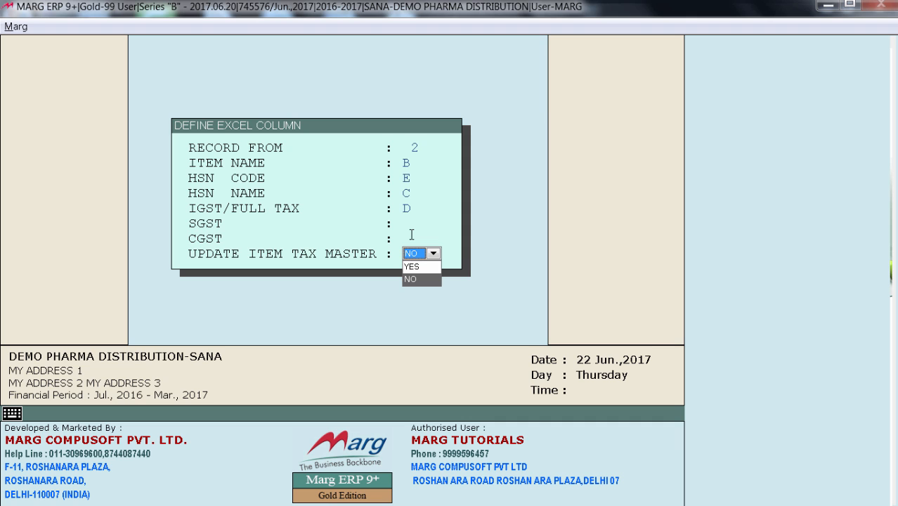
key("alt+Tab")
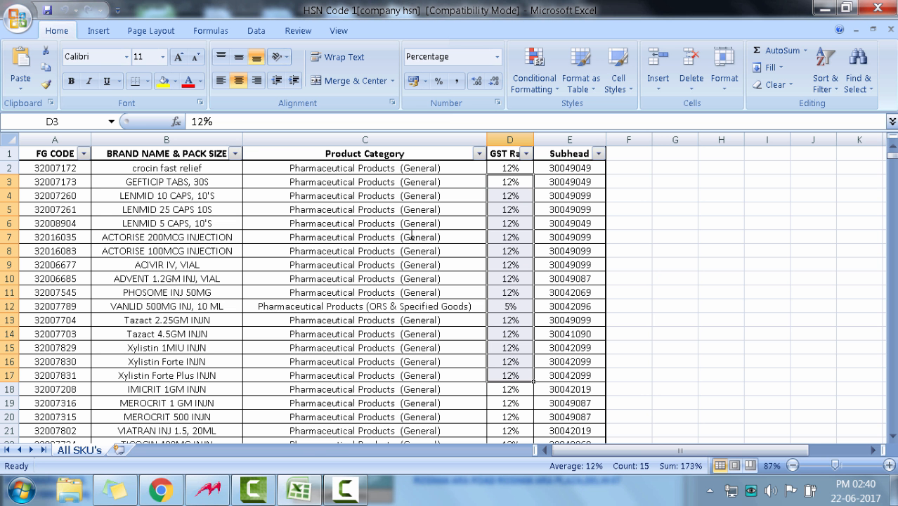
key("alt+Tab")
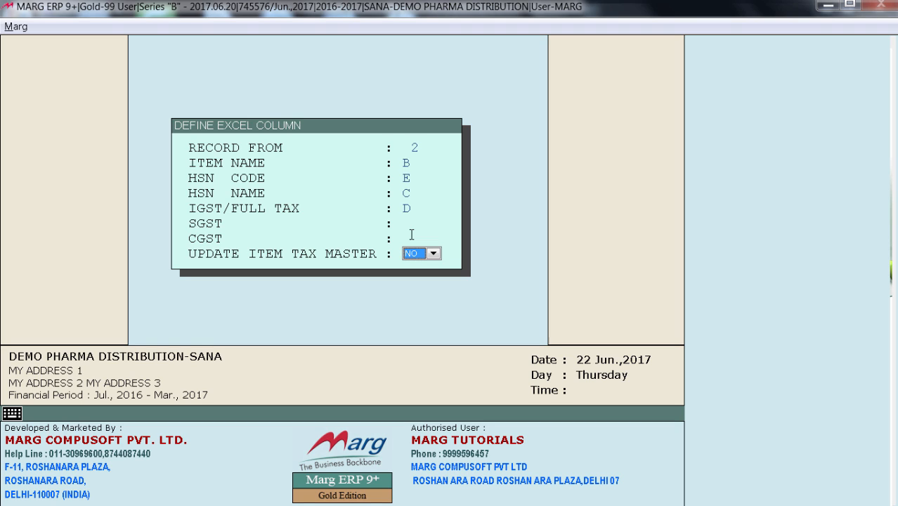
key("alt+Down")
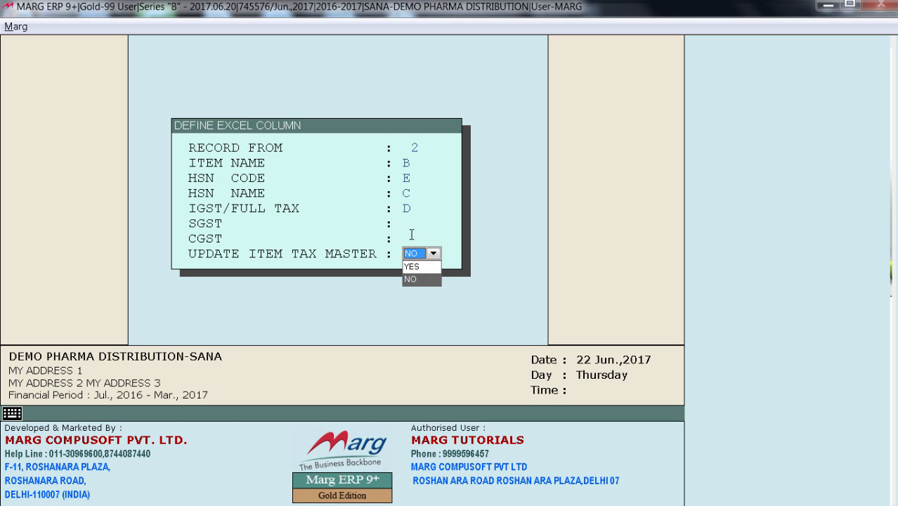
key("Up")
key("Return")
key("Return")
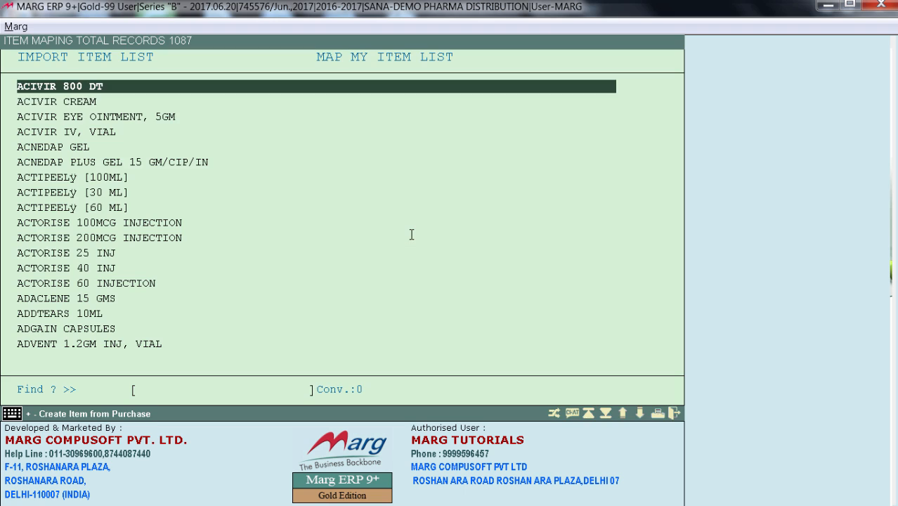
Find CROCIN FAST RELIEF in the import item list and map it to the item CROCIN, accepting the default conversion
key("Down")
key("Down")
key("Down")
key("Down")
key("Down")
key("Down")
key("Down")
key("Down")
key("Down")
key("Down")
key("Down")
key("Down")
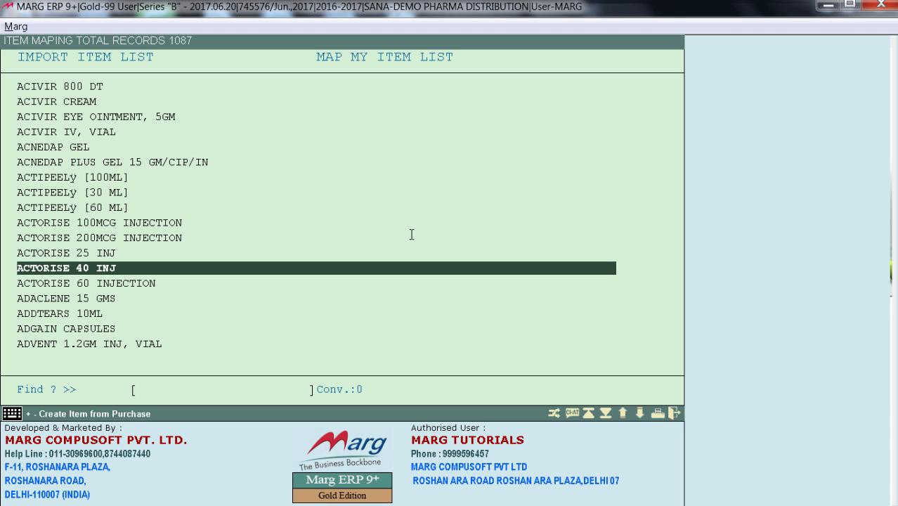
type("CROCI")
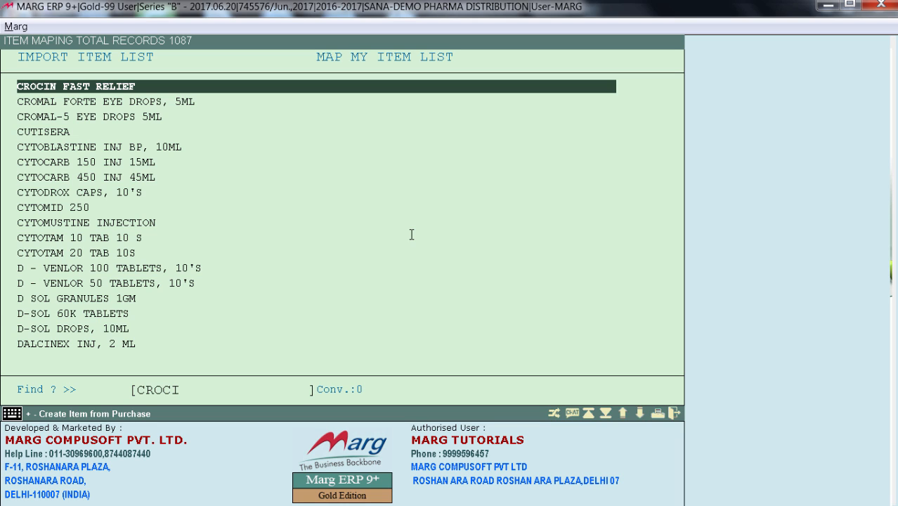
key("Return")
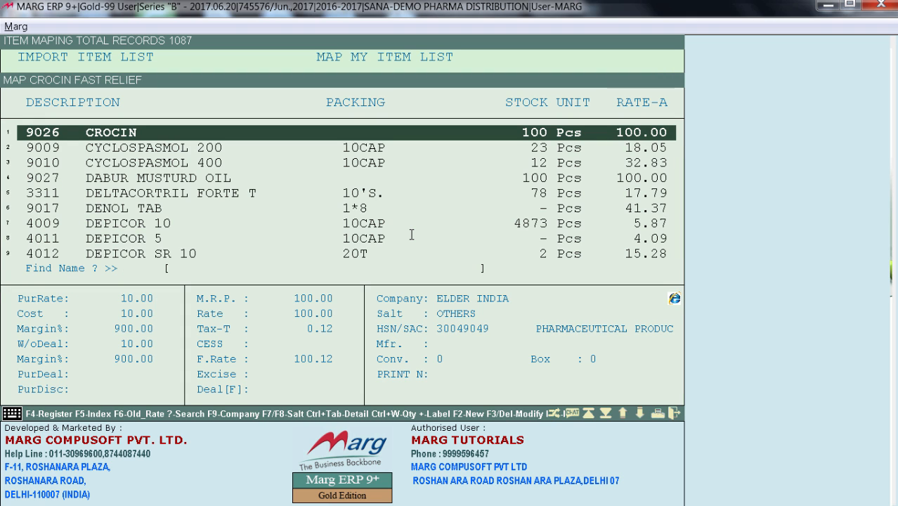
key("Return")
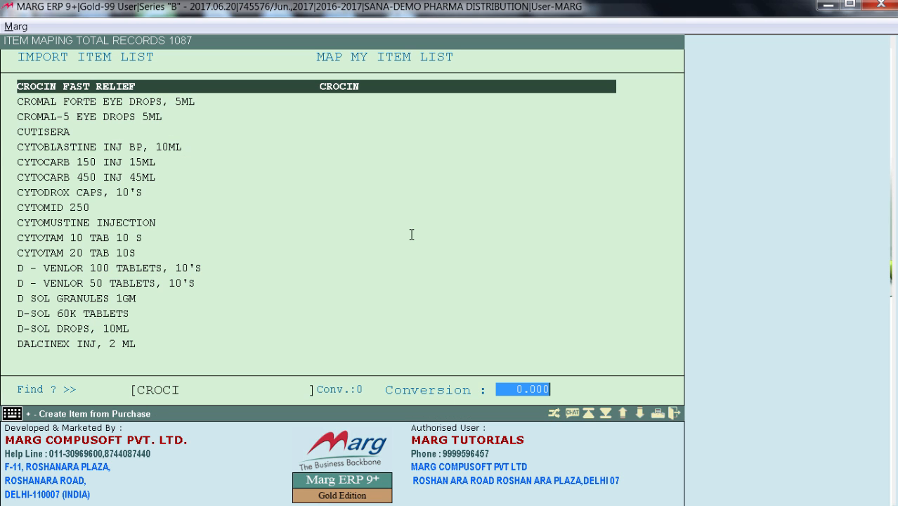
key("Return")
Look through the import item list around the mapped CROCIN FAST RELIEF entry
key("Down")
key("Down")
key("Down")
key("Down")
key("Down")
key("Down")
key("Down")
key("Down")
key("Down")
key("Down")
key("Down")
key("Down")
key("Down")
key("Down")
key("Down")
key("Down")
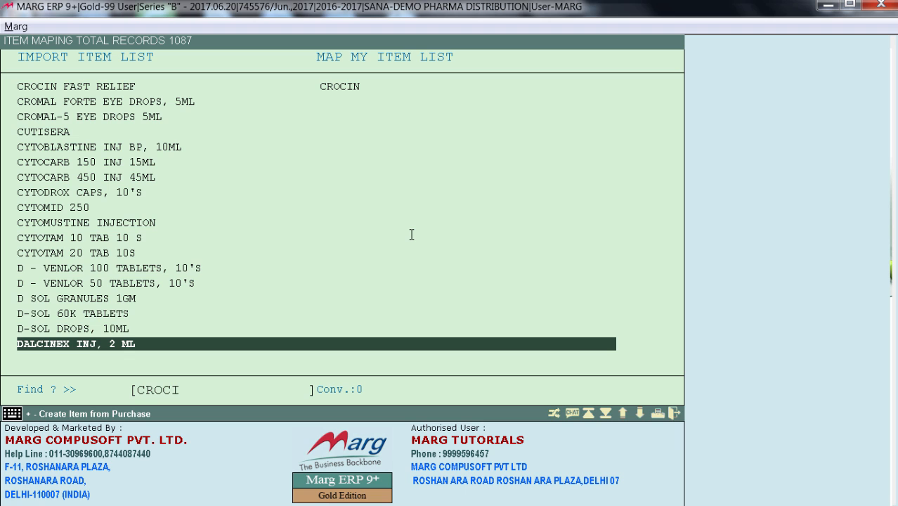
key("Up")
key("Up")
key("Up")
key("Up")
key("Up")
key("Up")
key("Up")
key("Up")
key("Up")
key("Up")
key("Up")
key("Up")
key("Up")
key("Up")
key("Up")
key("Up")
key("Up")
key("Up")
key("Up")
key("Up")
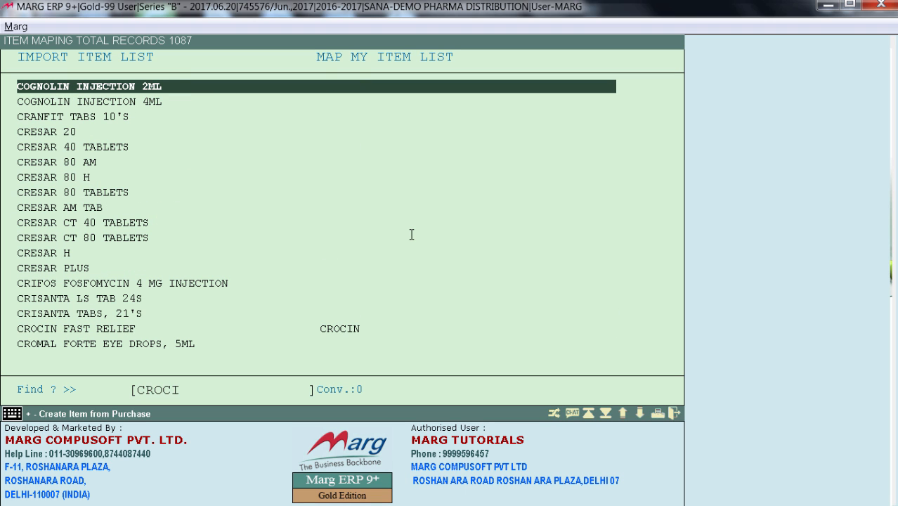
key("Down")
key("Down")
key("Down")
key("Down")
key("Down")
key("Down")
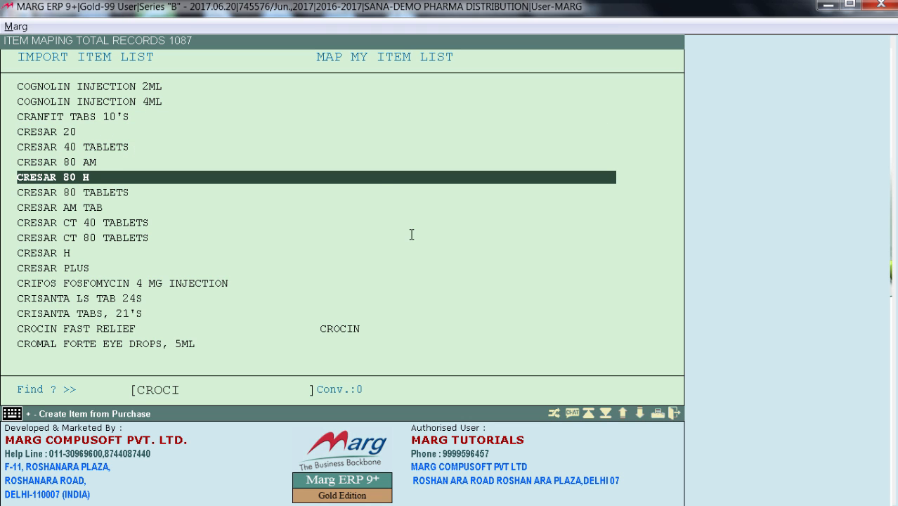
Leave the item mapping list and save the changes
key("Escape")
key("Right")
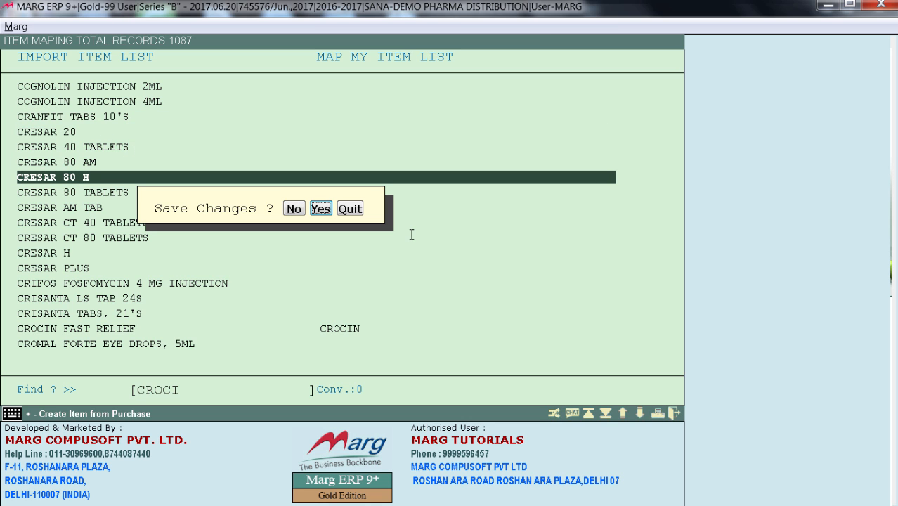
key("Return")
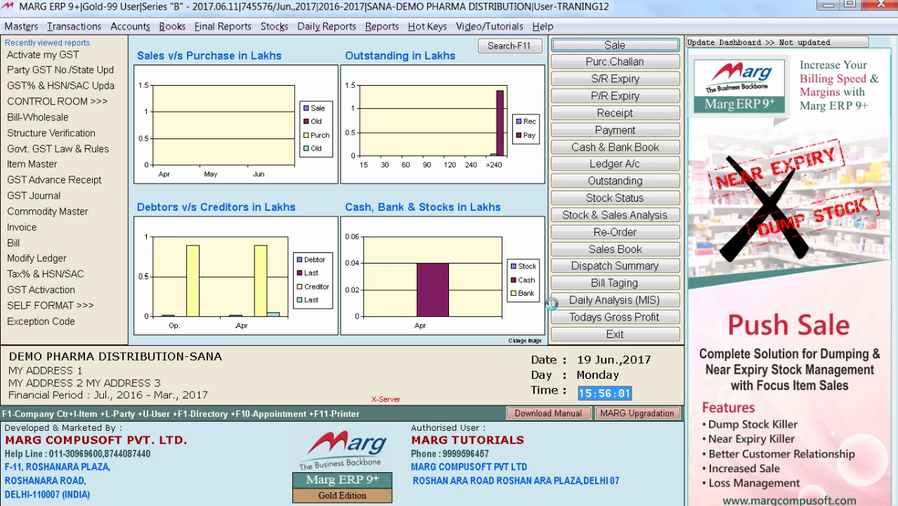
Open the Tax% & HSN/SAC multi-editing list, look through its tax type and HSN/SAC rows, and leave it
key("alt+r")
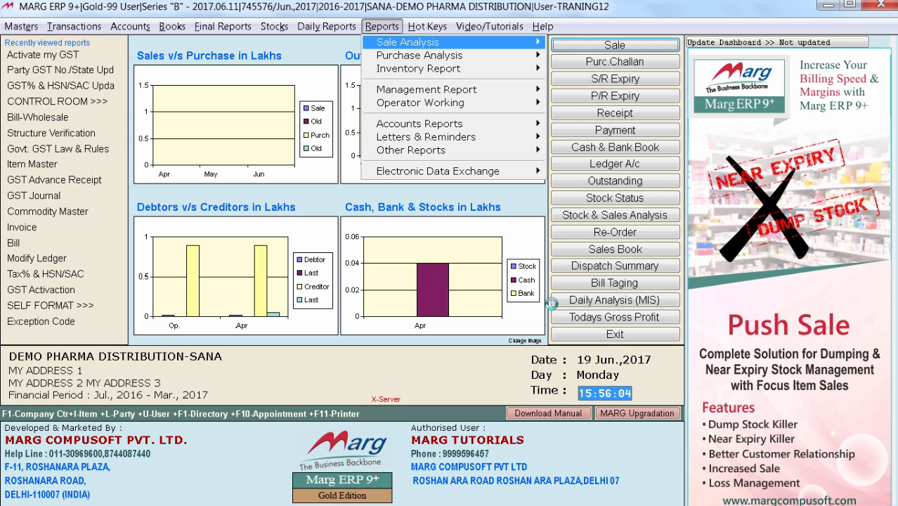
key("m")
mouse_move(576, 90)
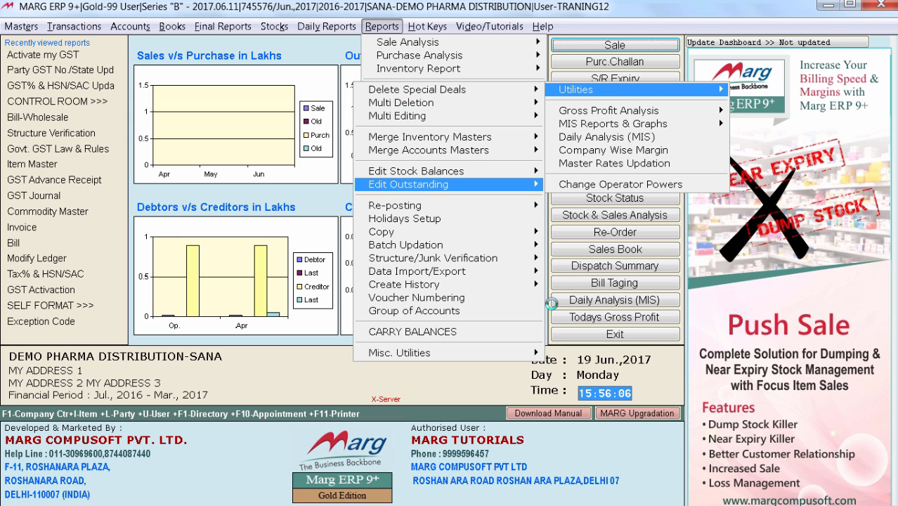
mouse_move(450, 116)
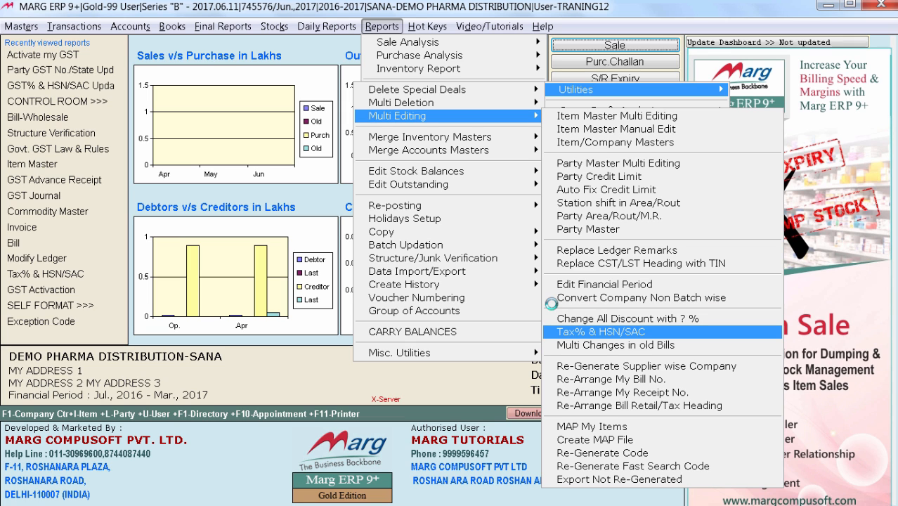
key("Return")
key("Down")
key("Down")
key("Down")
key("Down")
key("Up")
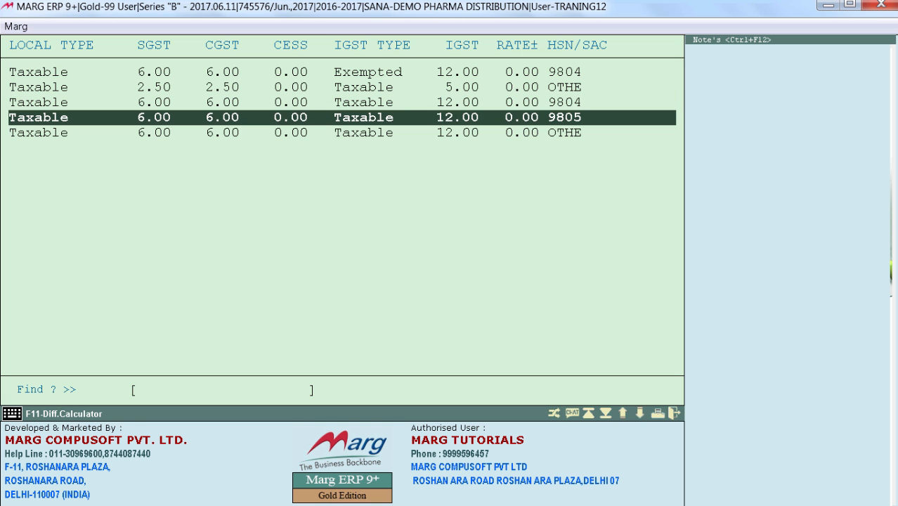
key("Up")
key("Up")
key("Up")
key("Escape")
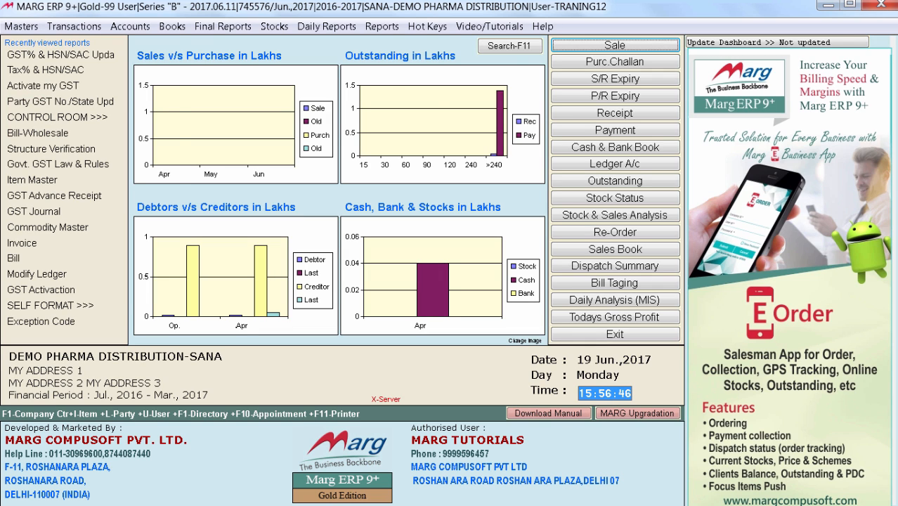
Open the HSN/SAC Master and look through the listed codes and their tax rates
key("alt+m")
key("Down")
key("Down")
key("Right")
key("Down")
key("Down")
key("Down")
key("Down")
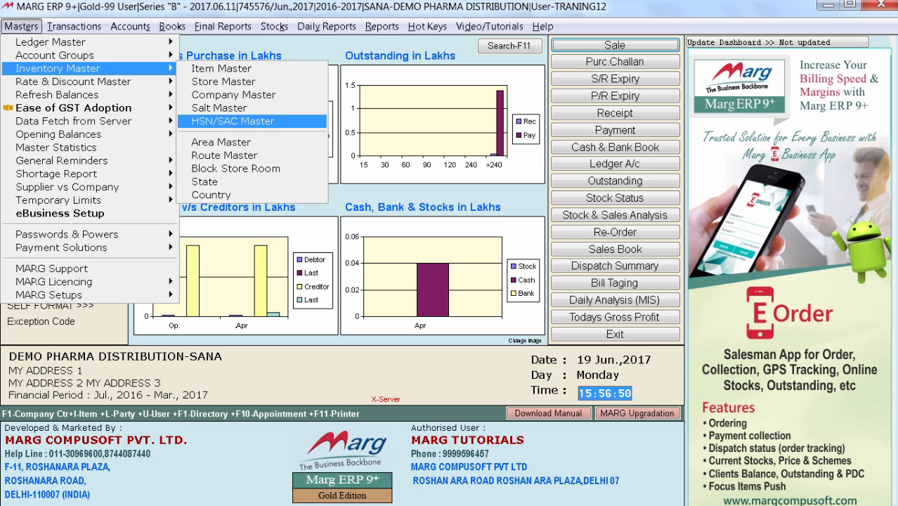
key("Return")
key("Up")
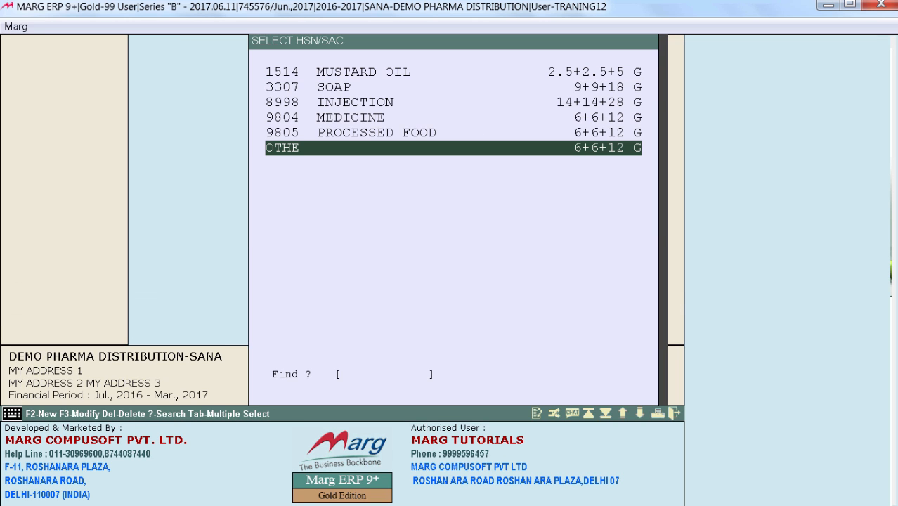
key("Up")
key("Up")
key("Up")
key("Up")
key("Up")
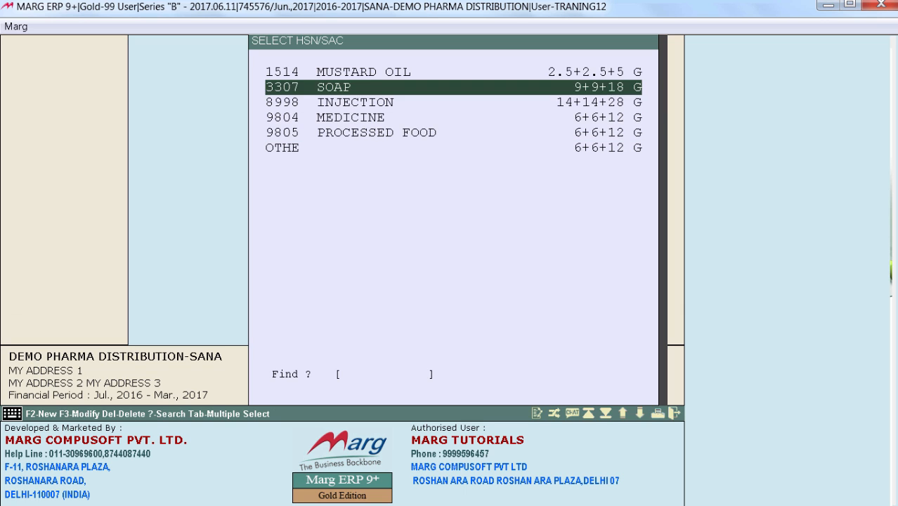
Open the 9804 MEDICINE entry for modification, go through all its details and leave the HSN/SAC Master
key("Down")
key("Down")
key("Down")
key("F3")
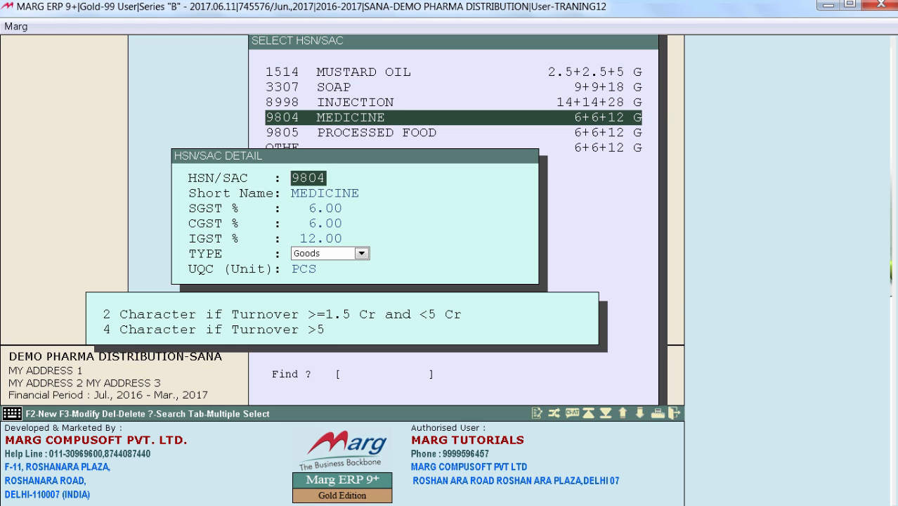
key("Return")
key("Return")
key("Return")
key("Return")
key("Return")
key("Return")
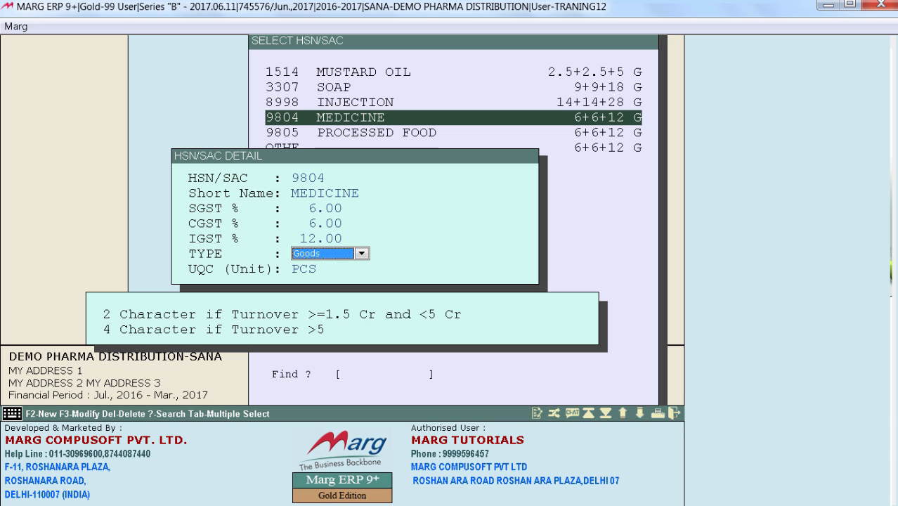
key("Return")
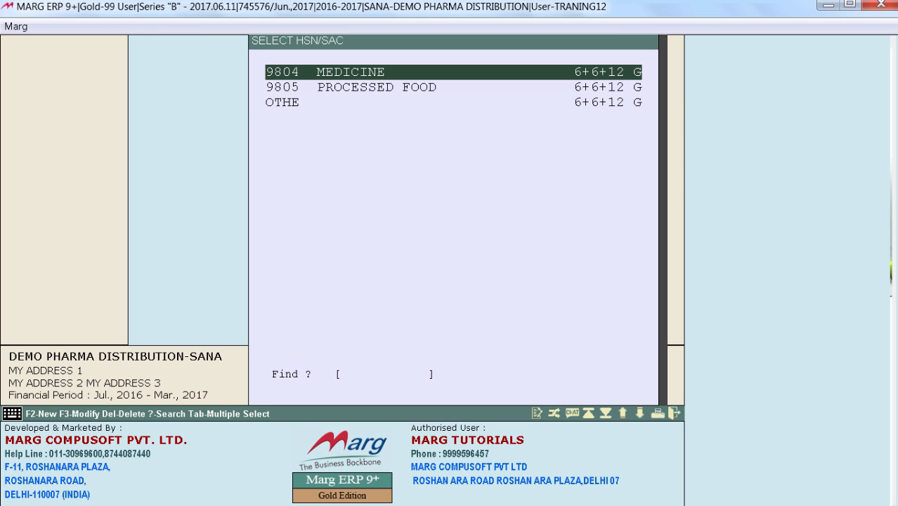
key("Escape")
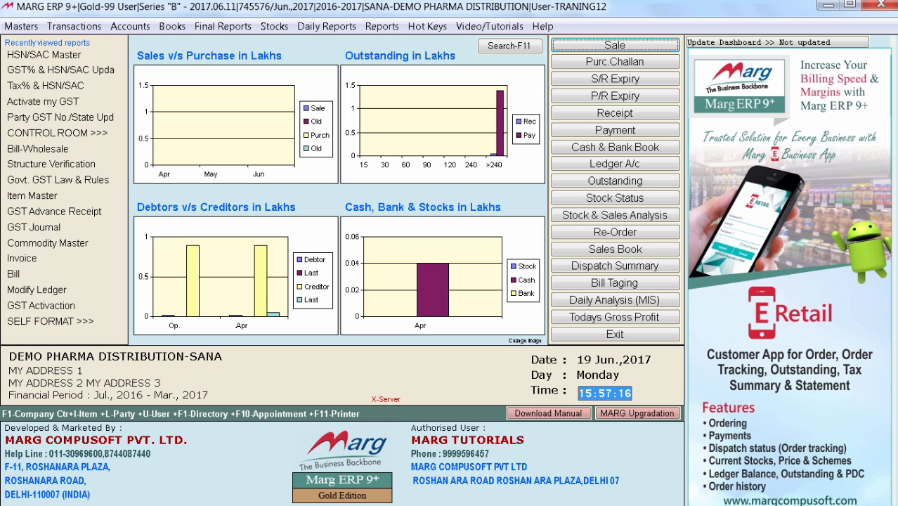
Open GST% & HSN/SAC Updation and accept the default stock date, Selected Company and Current Tax % filters
key("alt+m")
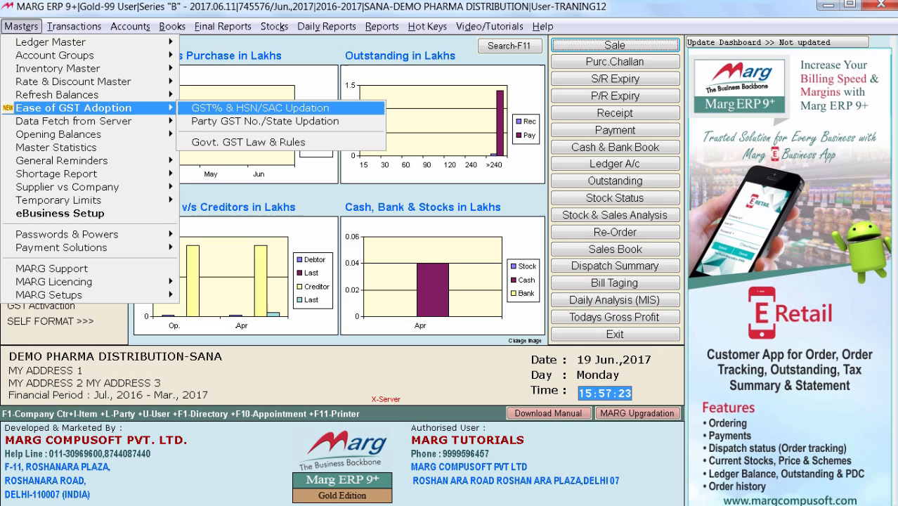
key("Return")
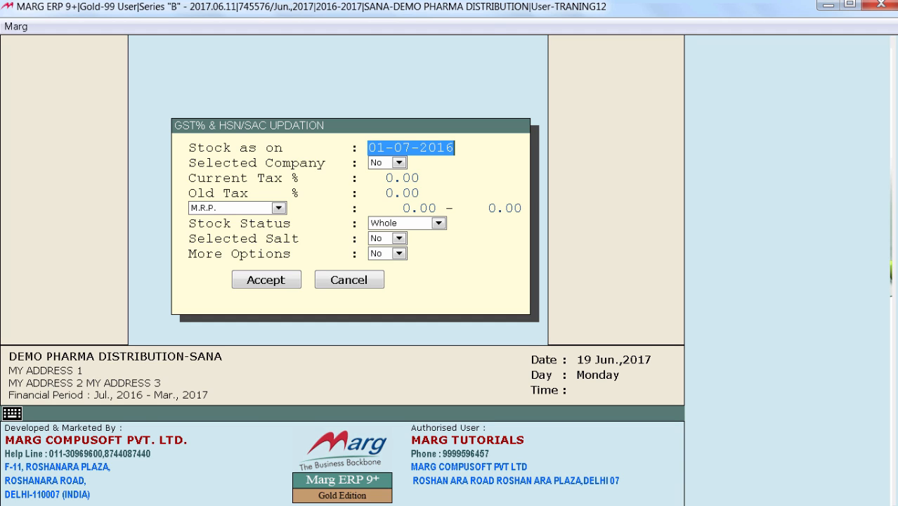
key("Return")
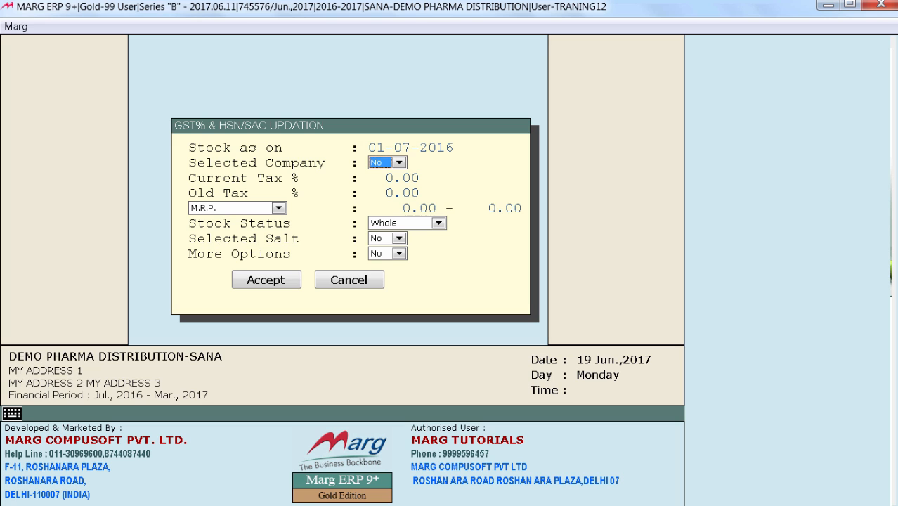
key("Return")
key("Return")
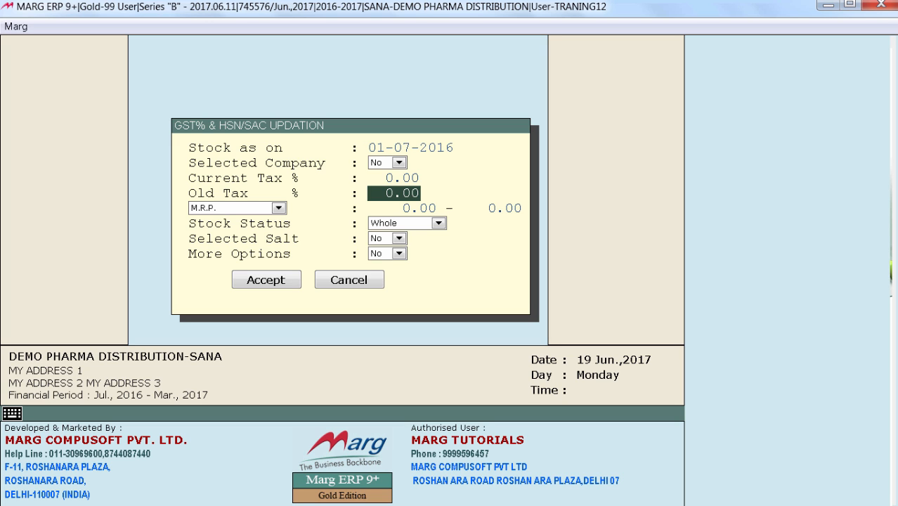
Enable More Options for the GST% & HSN/SAC updation and set Selected HSN/SAC to Yes
left_click(399, 254)
left_click(381, 279)
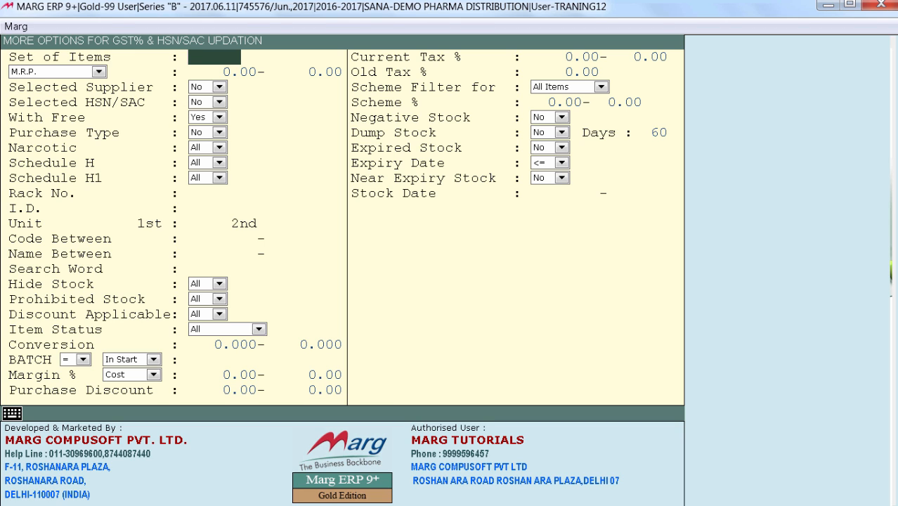
key("Return")
key("Return")
key("Return")
key("Return")
key("Return")
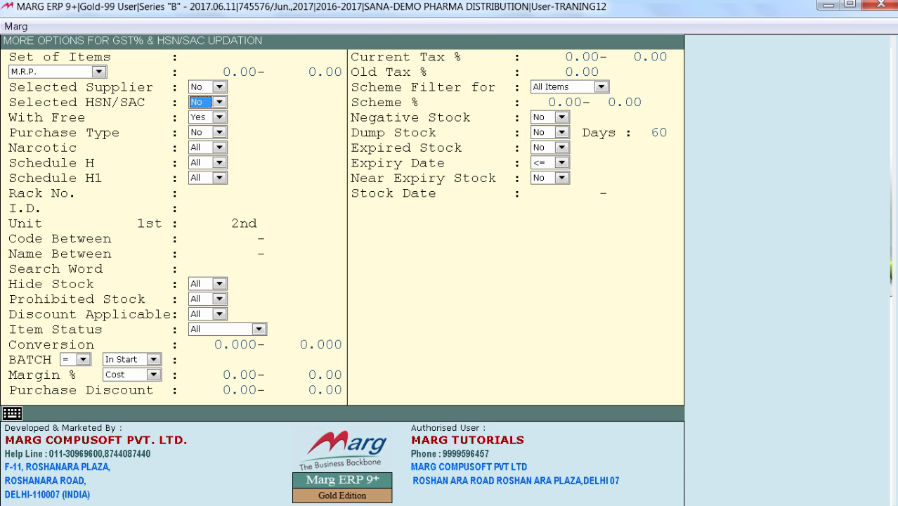
key("space")
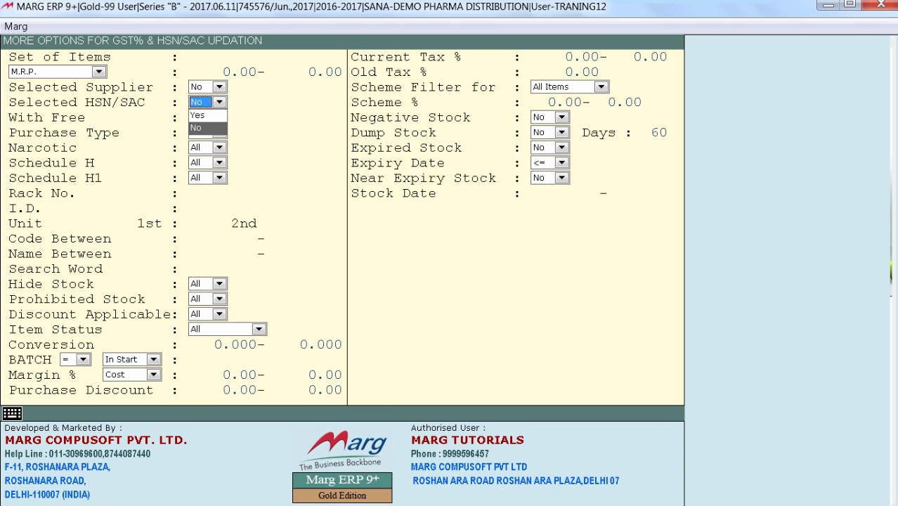
key("Up")
key("Return")
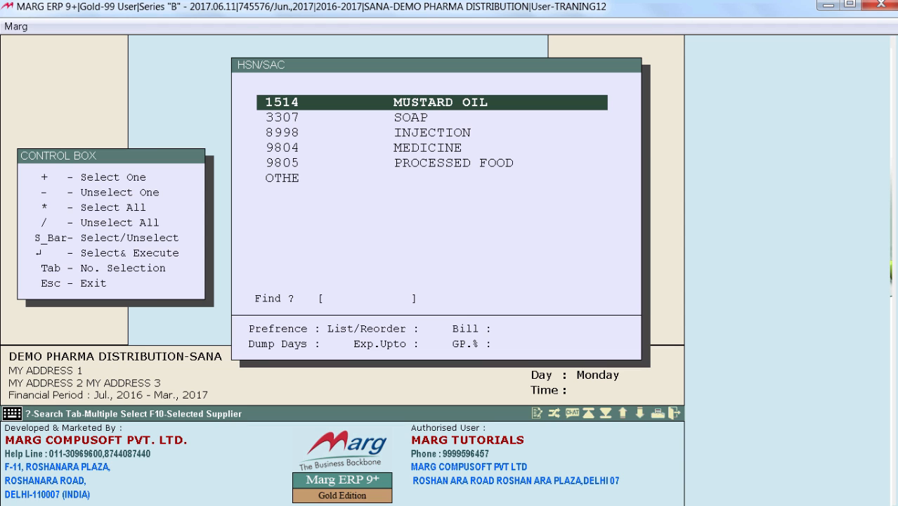
Pick 9805 PROCESSED FOOD as the HSN/SAC filter and leave the additional options
key("Down")
key("Down")
key("Down")
key("Down")
key("Down")
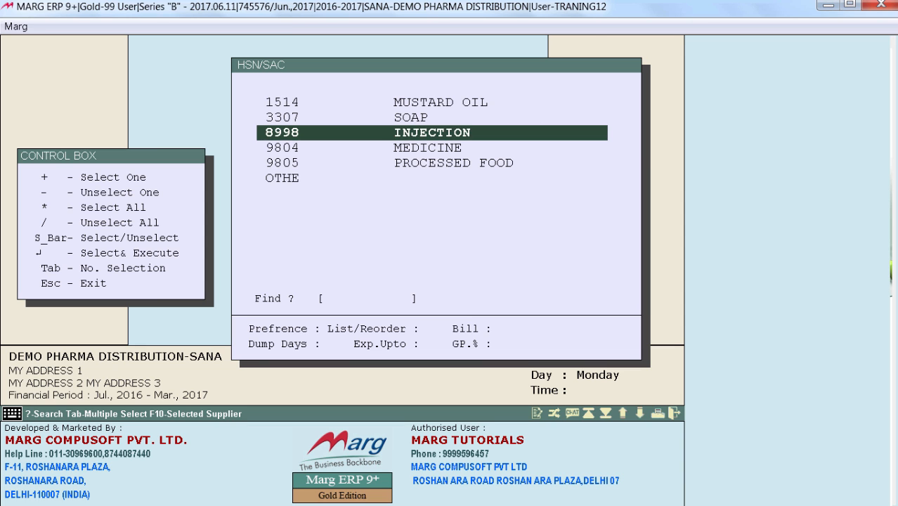
key("Up")
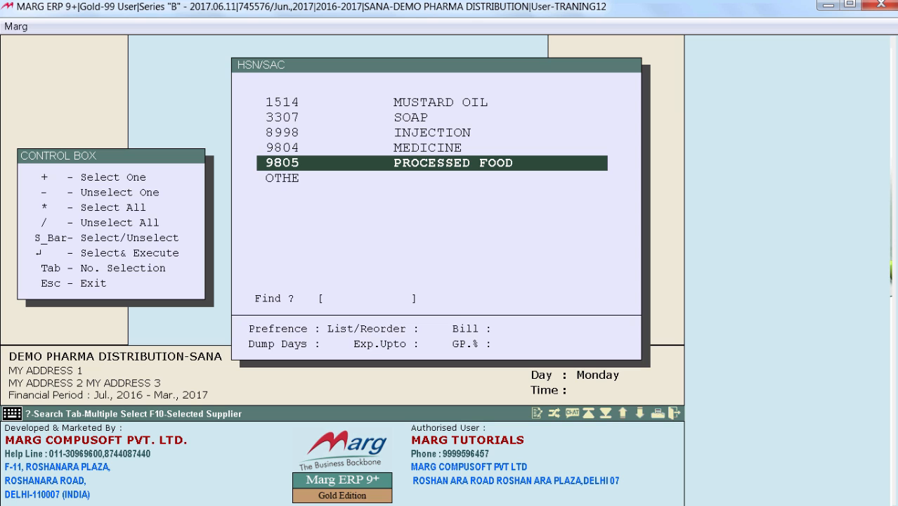
key("Return")
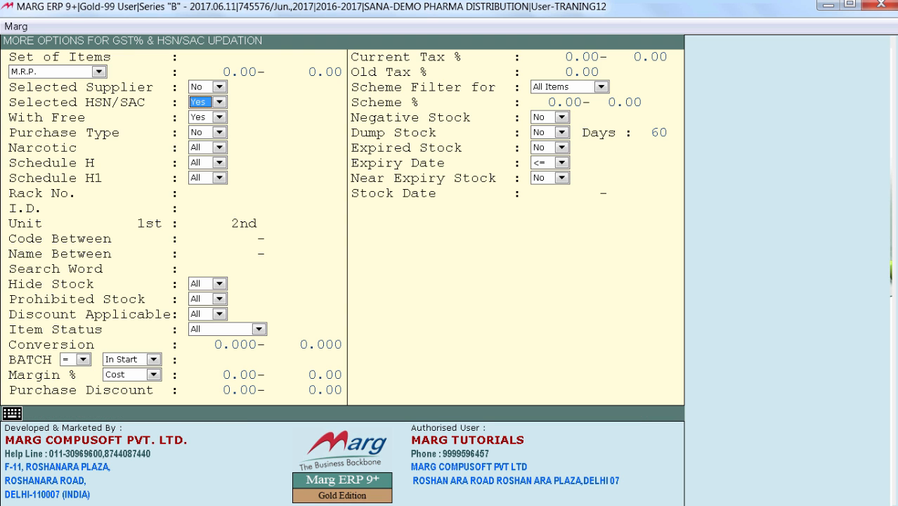
key("Escape")
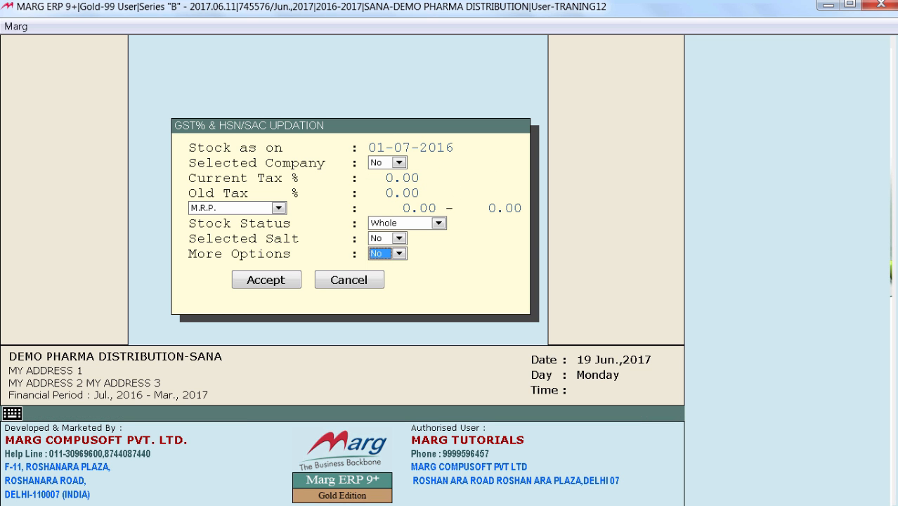
Accept the GST% & HSN/SAC updation filters without extra options to load the item-wise HSN/SAC list
key("Return")
key("Return")
key("Down")
key("Down")
key("Down")
key("Down")
key("Down")
key("Down")
key("Down")
key("Down")
key("Down")
key("Down")
key("Down")
key("Down")
key("Down")
key("Down")
key("Down")
key("Down")
key("Down")
key("Down")
key("Down")
key("Down")
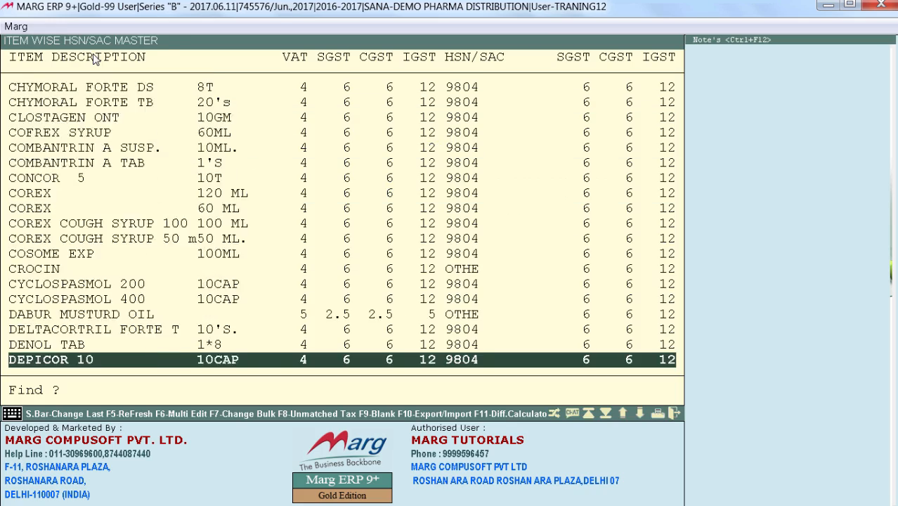
Look further down the item-wise HSN/SAC list and view its Multi Edit tax rows
key("Down")
key("Down")
key("Down")
key("Down")
key("Down")
key("Down")
key("Down")
key("Down")
key("Down")
key("Down")
key("Down")
key("Down")
key("Down")
key("Down")
key("Down")
key("Down")
key("Down")
key("Down")
key("Down")
key("Down")
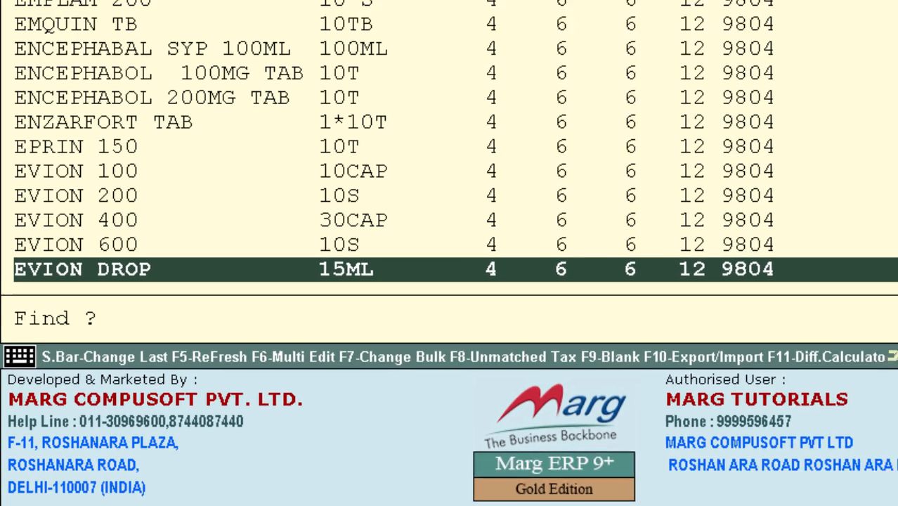
key("F6")
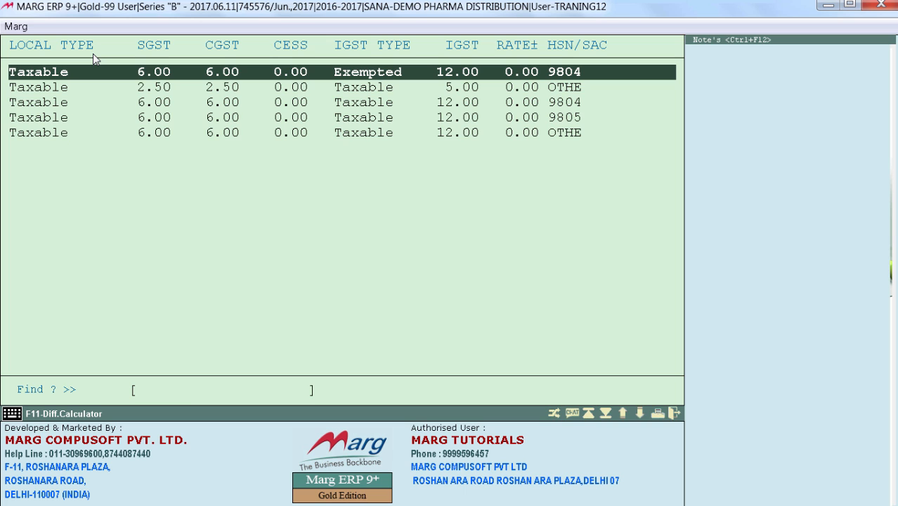
key("Escape")
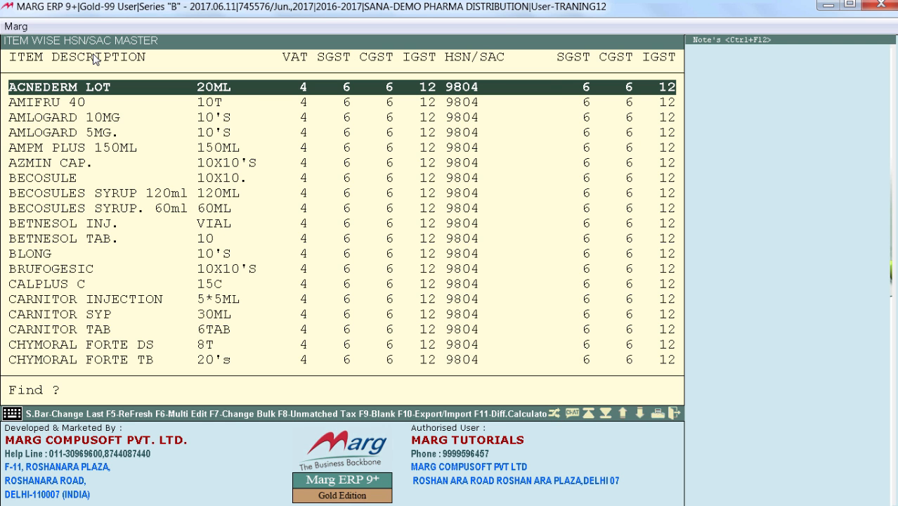
Start a bulk HSN/SAC change from the item list and choose 9804 MEDICINE as the code to apply
key("Return")
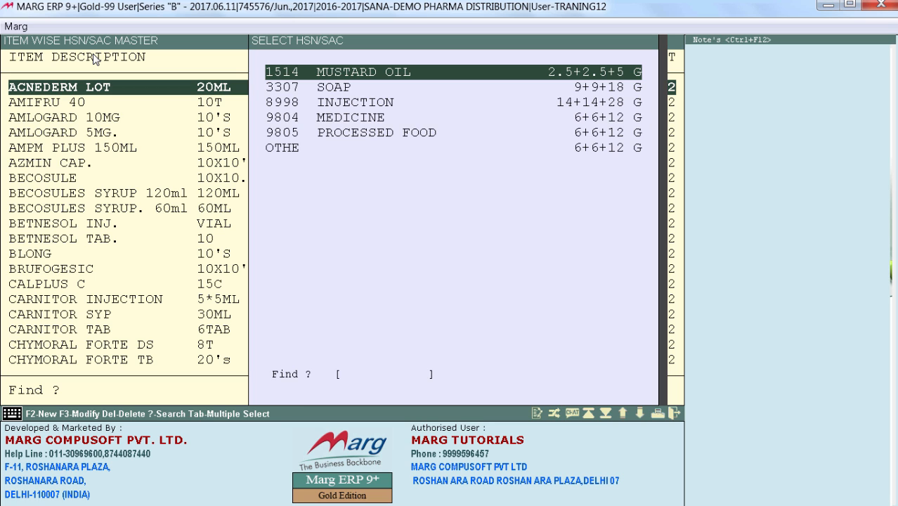
key("Down")
key("Down")
key("Down")
key("Return")
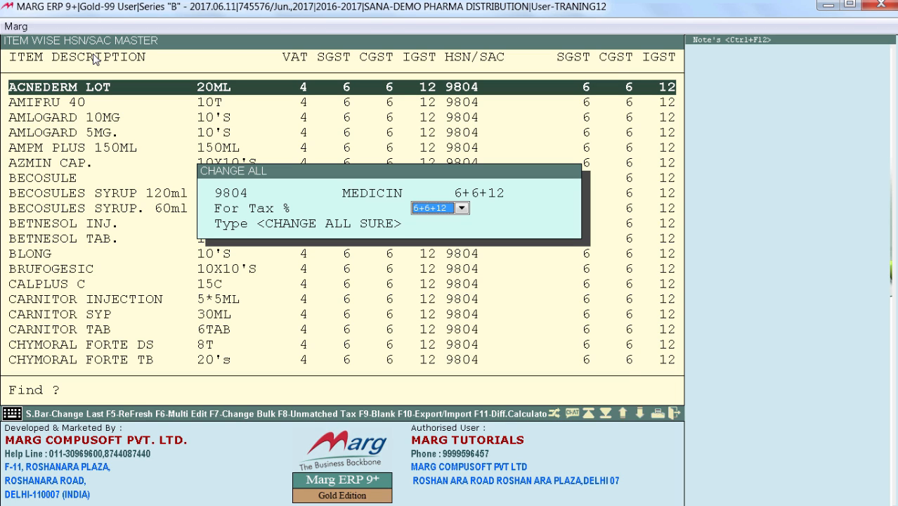
Set the bulk change's For Tax % to 2.5+2.5+5, confirm with CHANGE ALL SURE and dismiss the mismatch list
key("alt+Down")
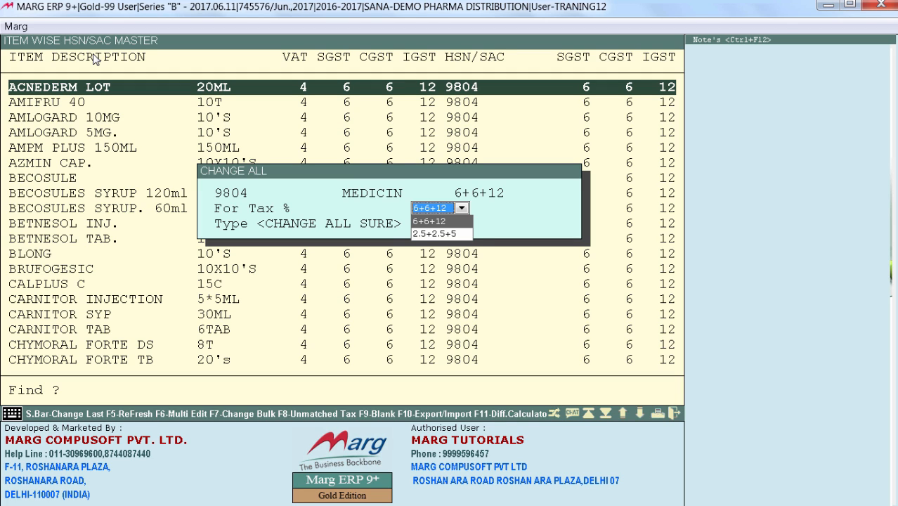
key("Down")
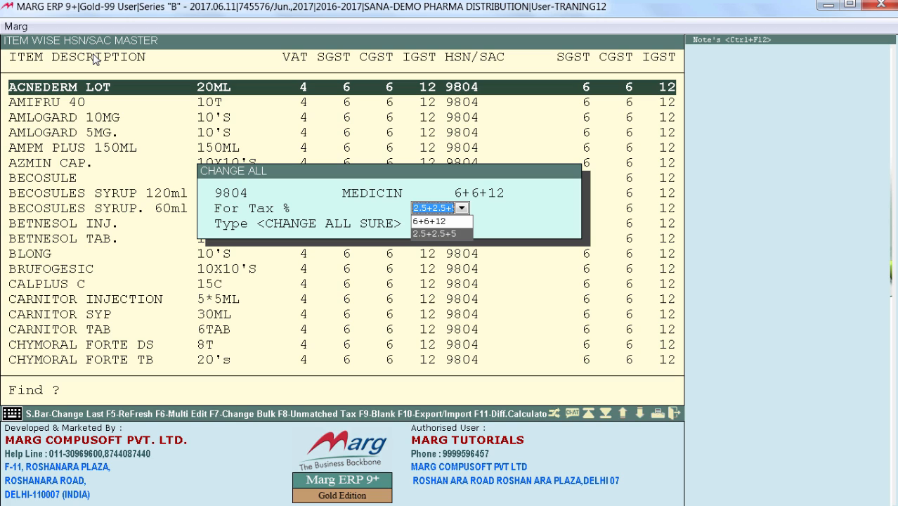
key("Return")
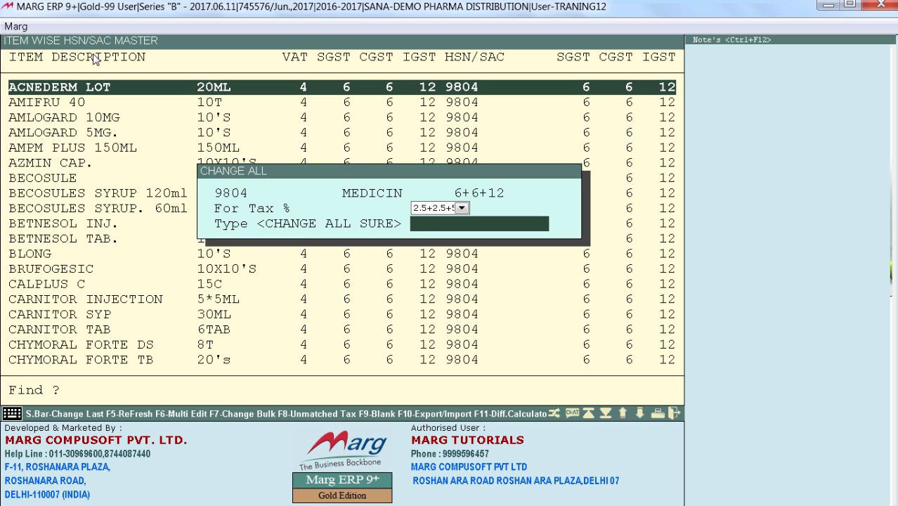
type("CHAN")
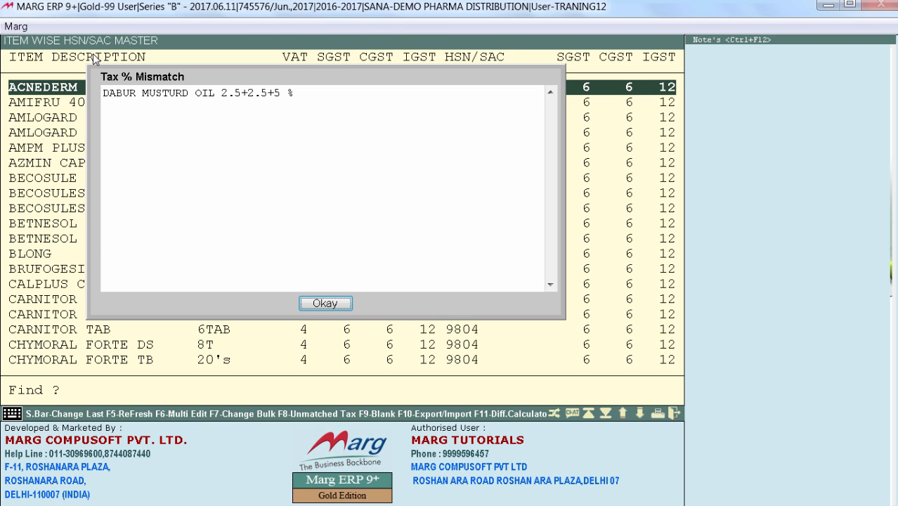
left_click(325, 303)
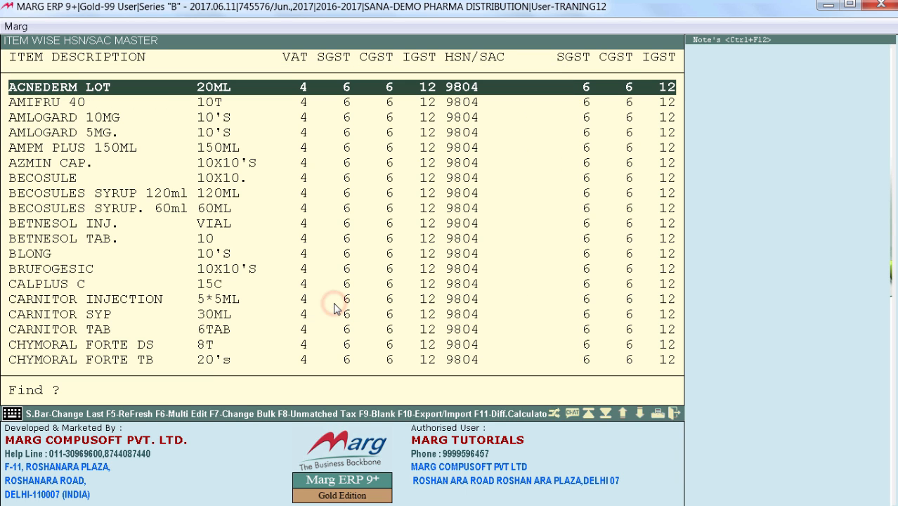
Find the DABUR MUSTURD OIL item in the item-wise HSN/SAC list and compare its item and HSN tax rates
type("DA")
left_click(334, 310)
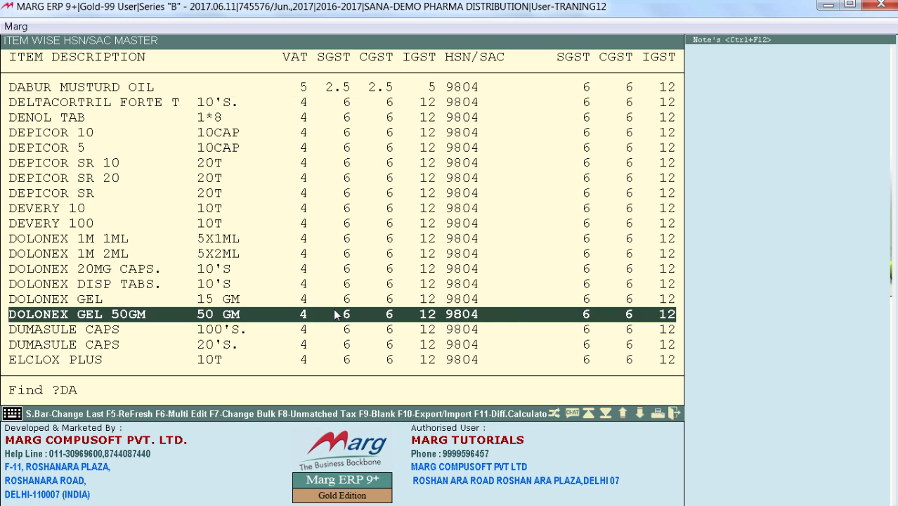
key("Up")
key("Up")
type("D")
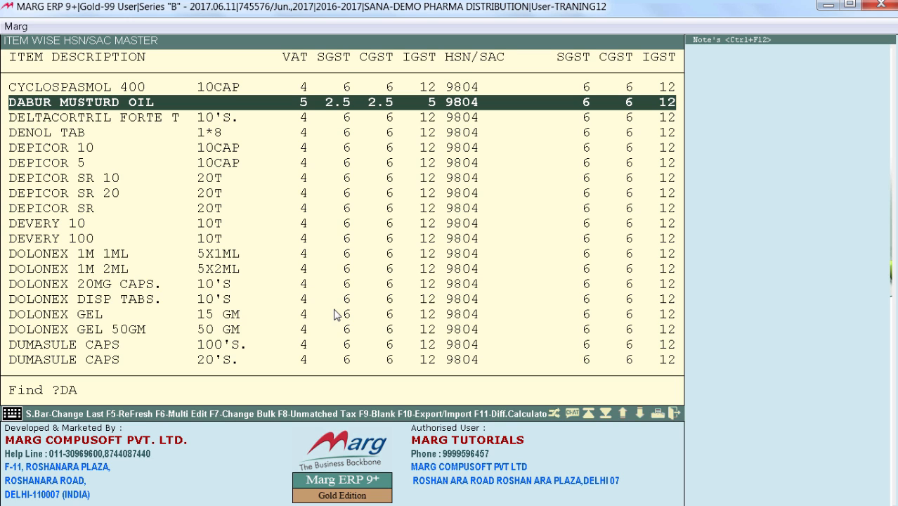
Examine the VAT, SGST, CGST and IGST rates of the items following DABUR MUSTURD OIL
key("Down")
key("Down")
key("Down")
key("Down")
key("Down")
key("Down")
key("Down")
key("Down")
key("Down")
key("Down")
key("Down")
key("Down")
key("Down")
key("Down")
key("Down")
key("Down")
key("Down")
key("Down")
key("Down")
key("Down")
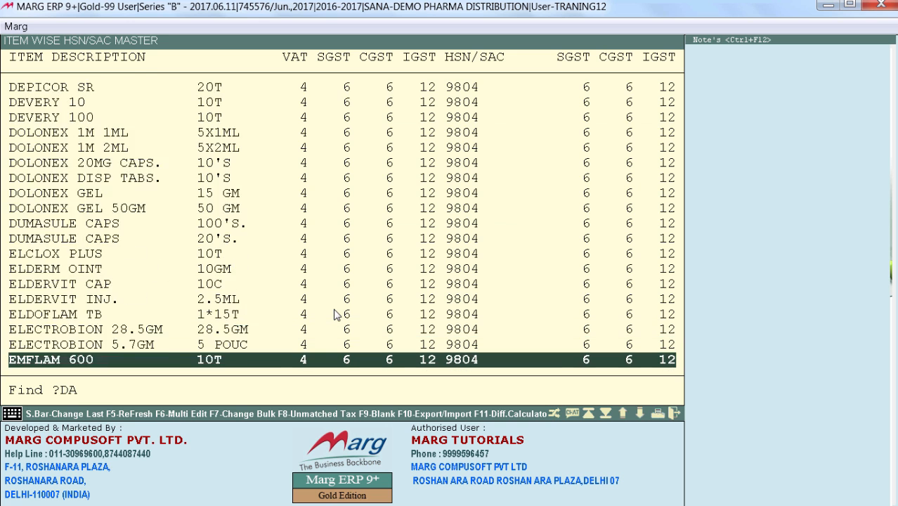
key("Down")
key("Down")
key("Down")
key("Down")
key("Down")
key("Down")
key("Down")
key("Down")
key("Down")
key("Down")
key("Up")
key("Up")
key("Up")
key("Up")
key("Up")
key("Up")
key("Up")
key("Up")
key("Up")
key("Up")
key("Up")
key("Up")
key("Up")
key("Up")
key("Up")
key("Up")
key("Up")
key("Up")
key("Up")
key("Up")
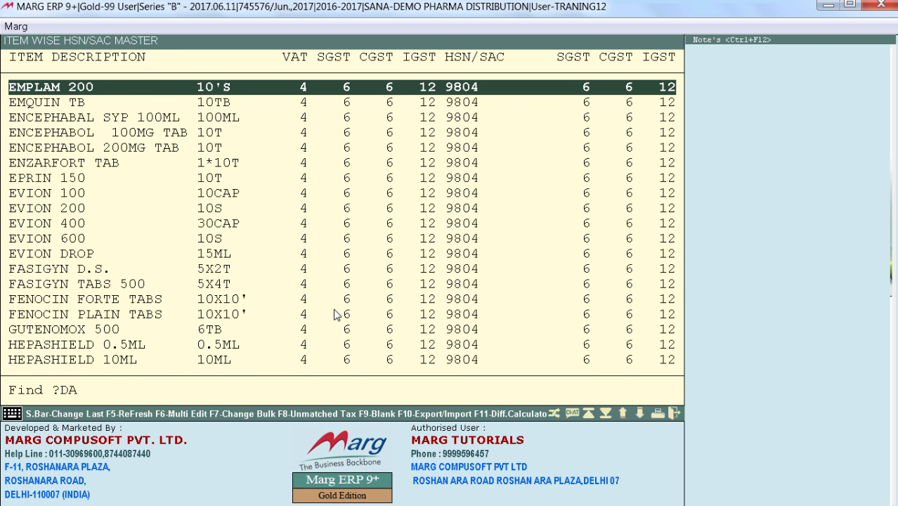
Show only the items with unmatched tax, then restore the full item list and look through its rates
key("Return")
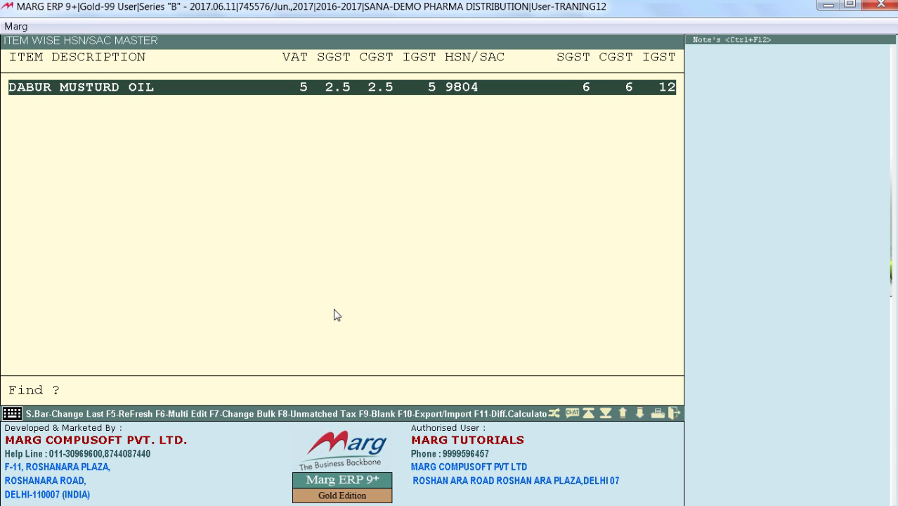
key("Return")
key("Return")
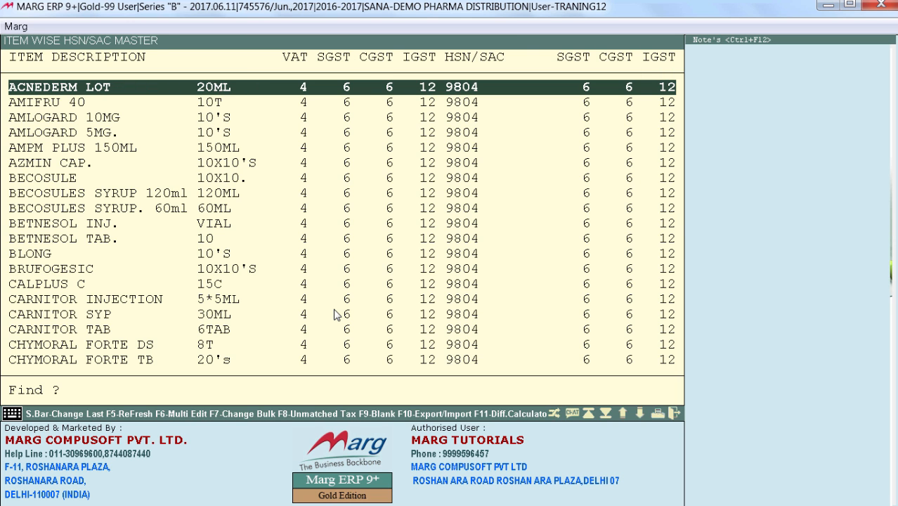
key("Down")
key("Down")
key("Down")
key("Down")
key("Down")
key("Down")
key("Down")
key("Down")
key("Down")
key("Down")
key("Down")
key("Down")
key("Down")
key("Down")
key("Down")
key("Down")
key("Down")
key("Down")
key("Down")
key("Down")
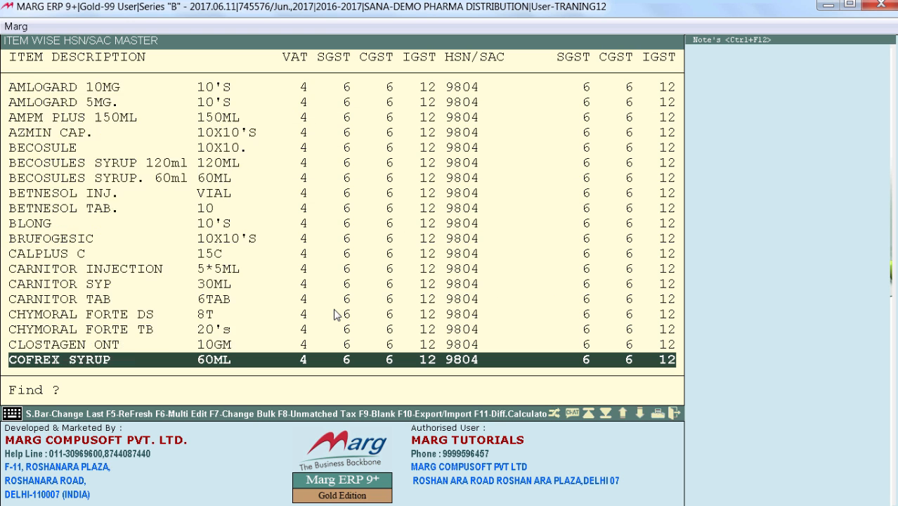
key("Down")
key("Down")
key("Down")
key("Down")
key("Down")
key("Down")
key("Down")
key("Down")
key("Down")
key("Down")
key("Down")
key("Down")
key("Down")
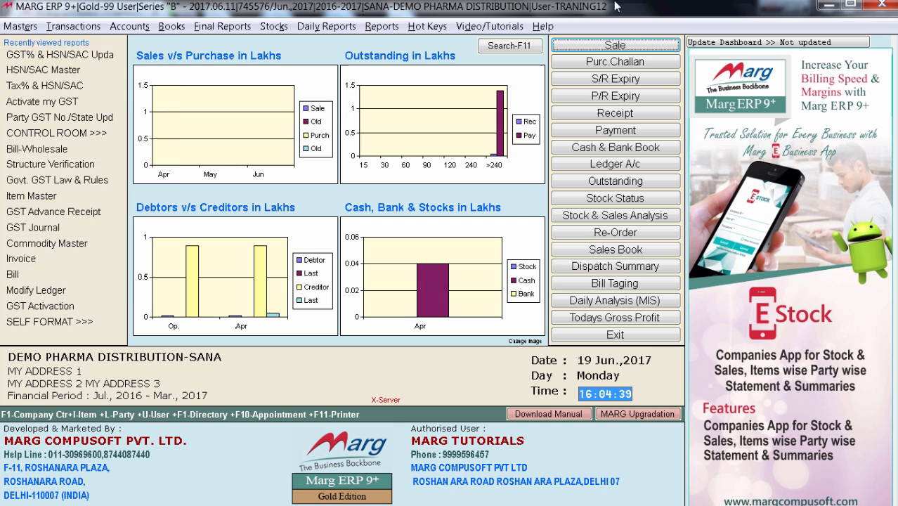
Open the list of sales types through the Ledger Master's Modify Sale option
key("alt+m")
key("Right")
key("Down")
key("Down")
key("Down")
key("Down")
key("Down")
key("Down")
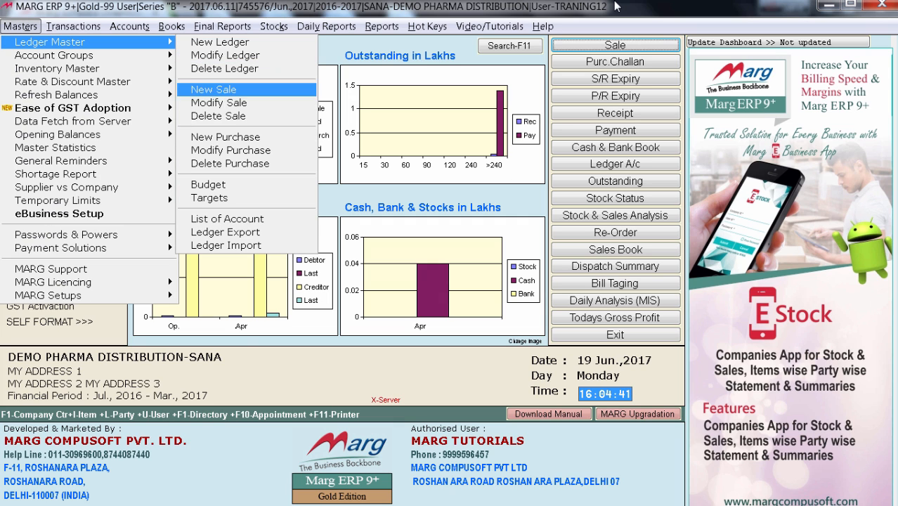
key("Up")
key("Up")
key("Return")
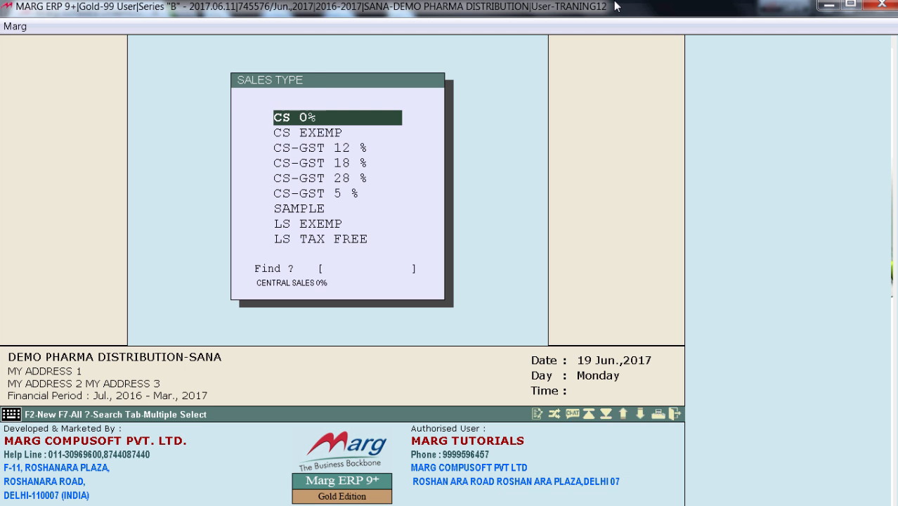
Review the central, local GST and VAT entries in the sales type list and close it
key("Down")
key("Down")
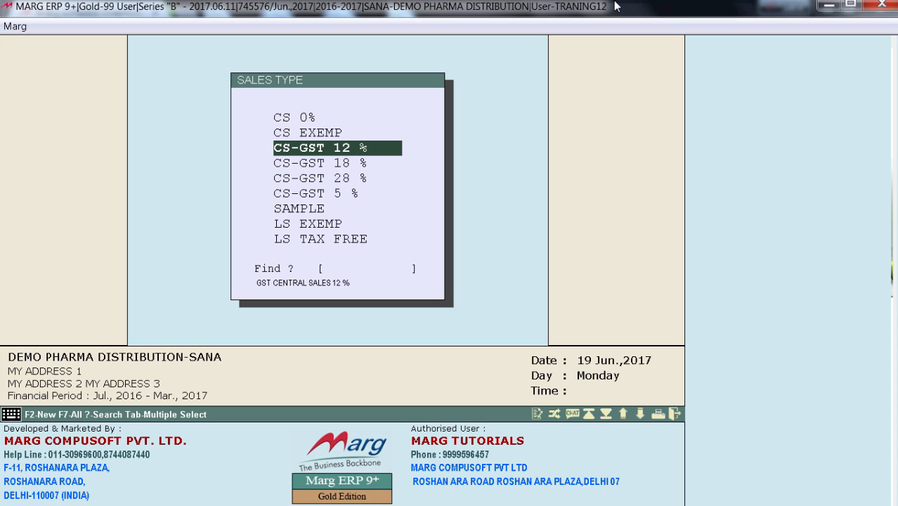
key("Down")
key("Down")
key("Down")
key("Down")
key("Down")
key("Down")
key("Down")
key("Down")
key("Down")
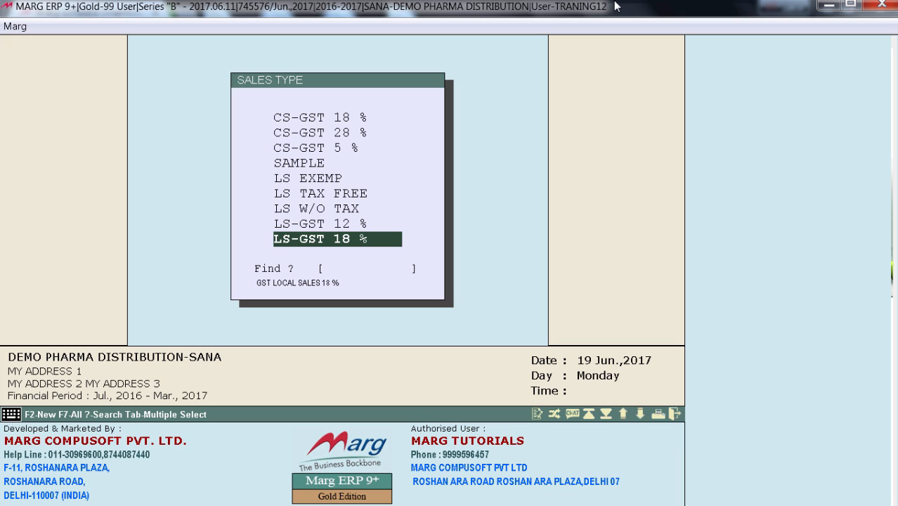
key("Down")
key("Down")
key("Down")
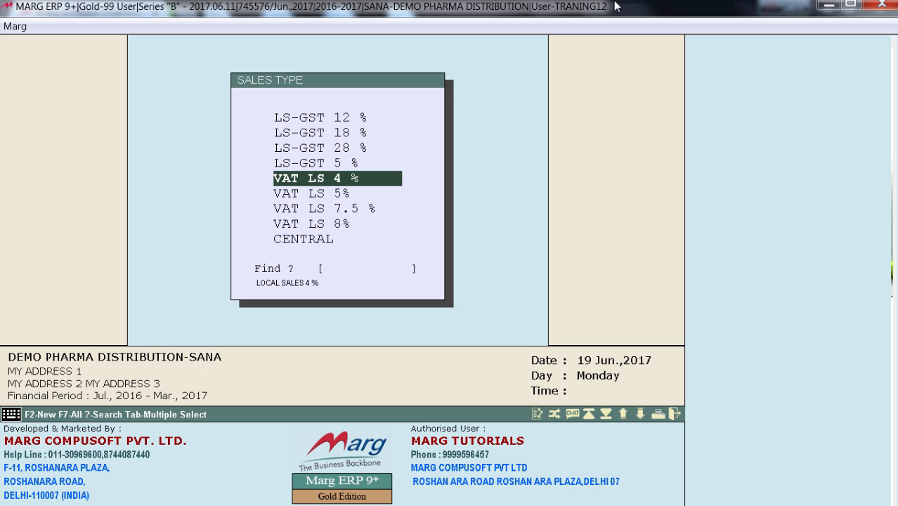
key("Up")
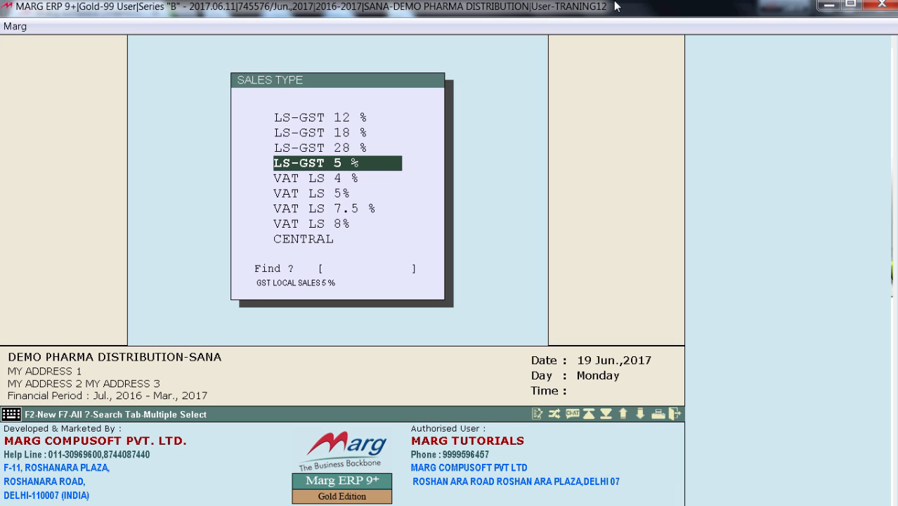
key("Home")
key("Down")
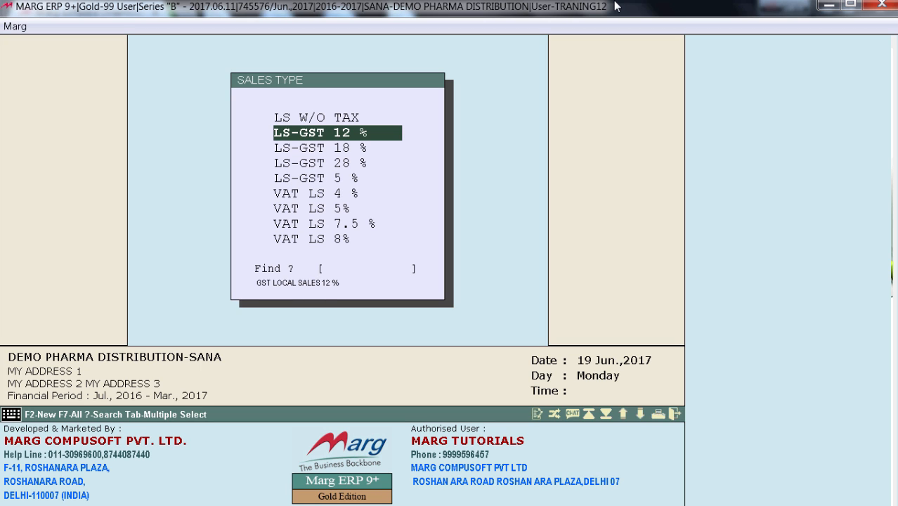
key("Down")
key("Down")
key("Down")
key("Down")
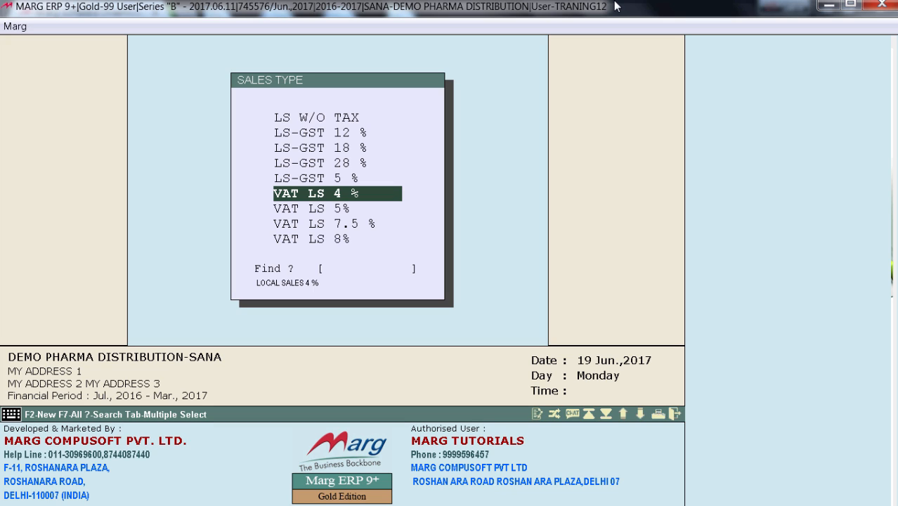
key("Escape")
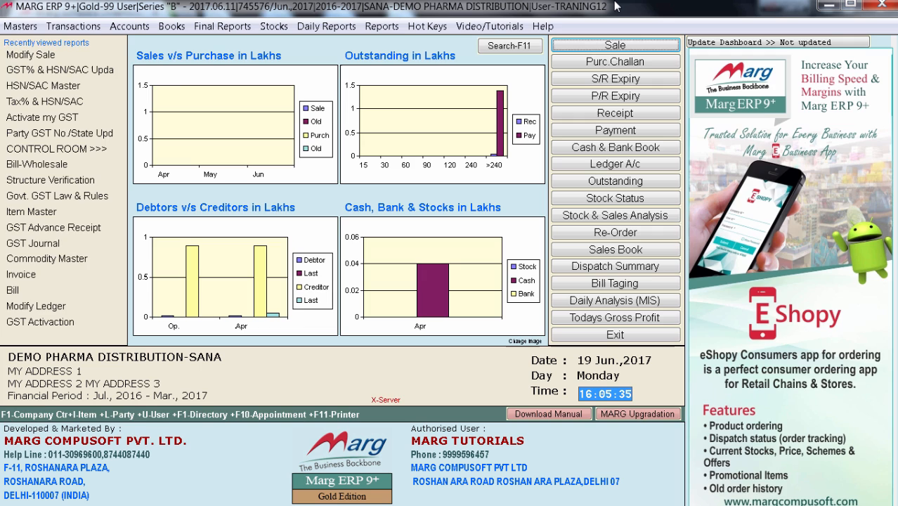
Search all Control Room options for ASK SALE TYPE
key("alt+m")
key("Up")
key("Right")
key("Return")
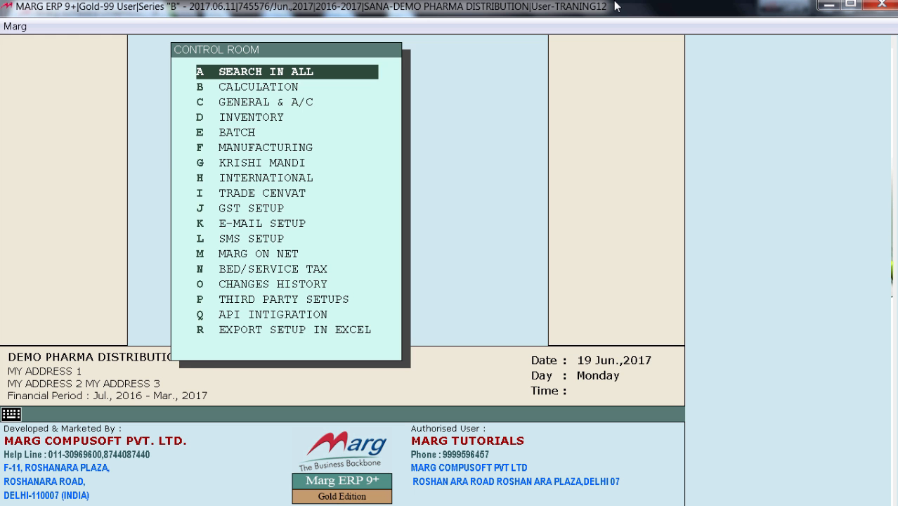
key("Return")
type("ASK ")
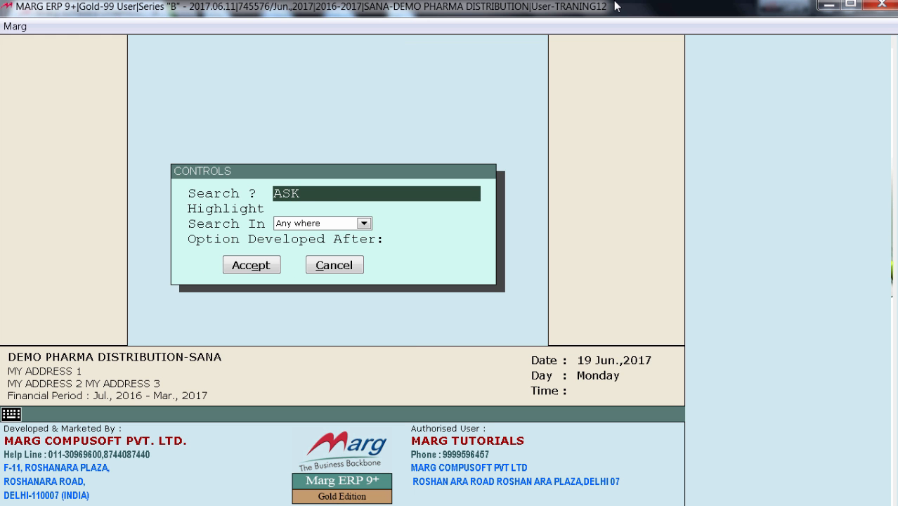
type("SALE SE")
key("Return")
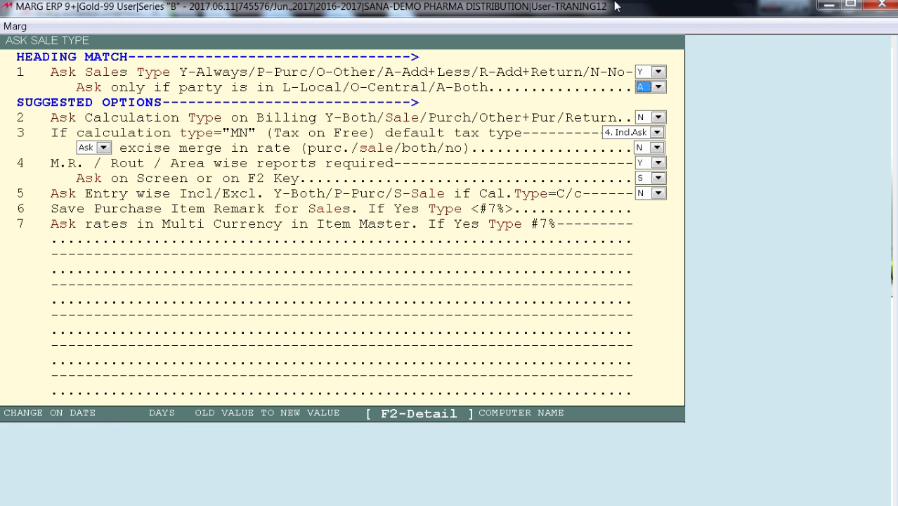
Check the Ask Sales Type option and its Local/Central party setting, then leave the Control Room
key("Up")
key("Escape")
key("Down")
key("Escape")
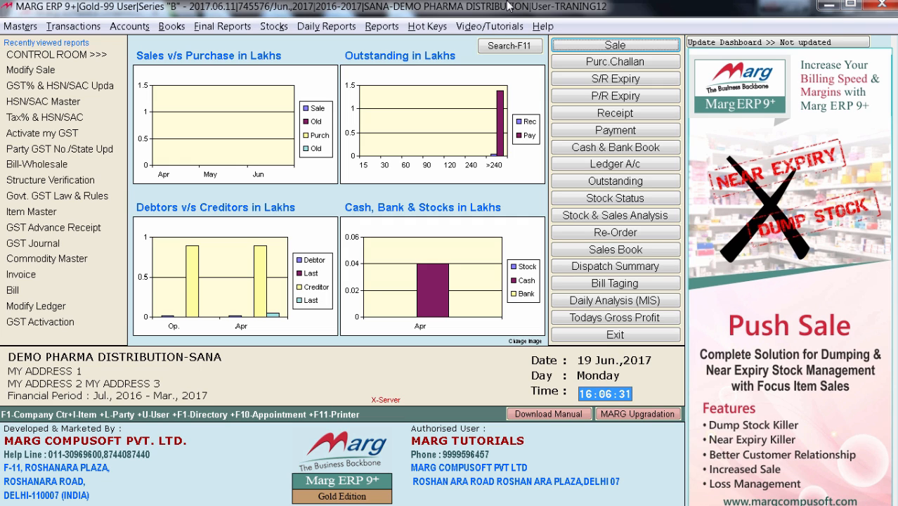
Open the VAT SETUP search form from the Control Room
key("alt+m")
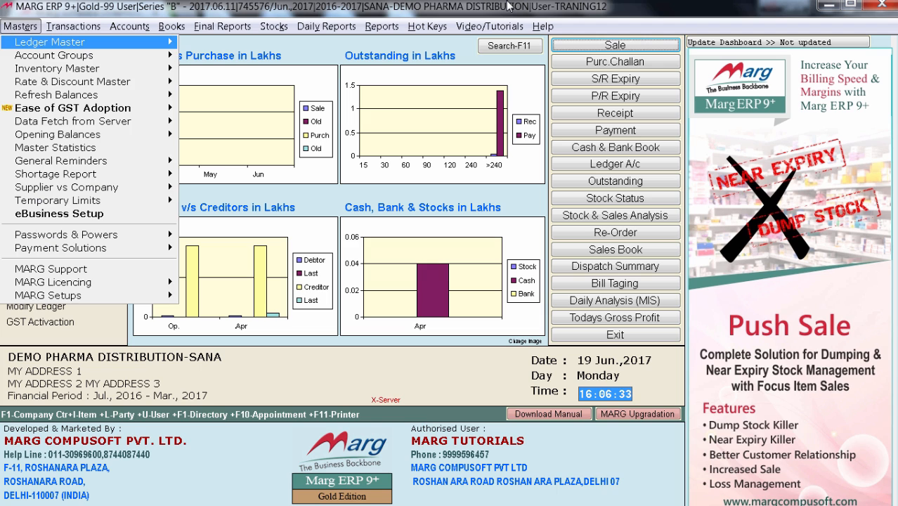
key("Up")
key("Return")
key("Return")
key("Down")
key("Down")
key("Down")
key("Down")
key("Down")
key("Down")
key("Down")
key("Down")
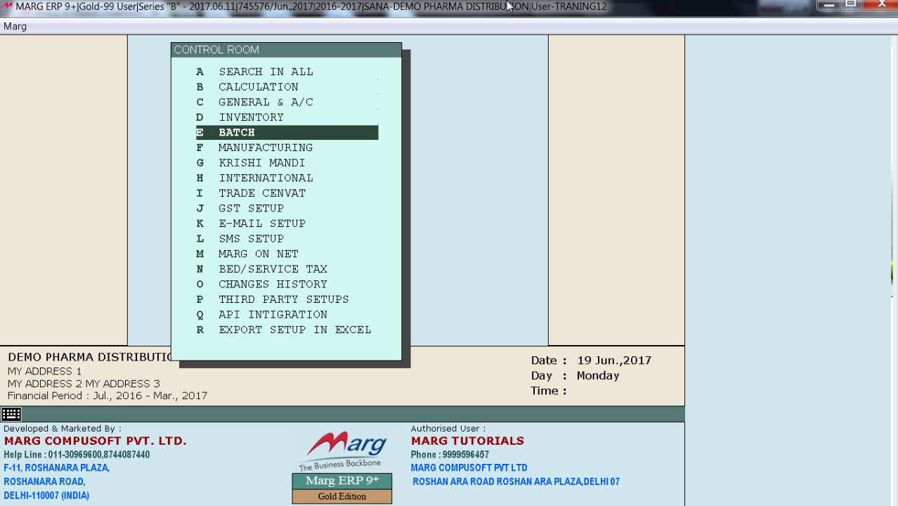
key("Return")
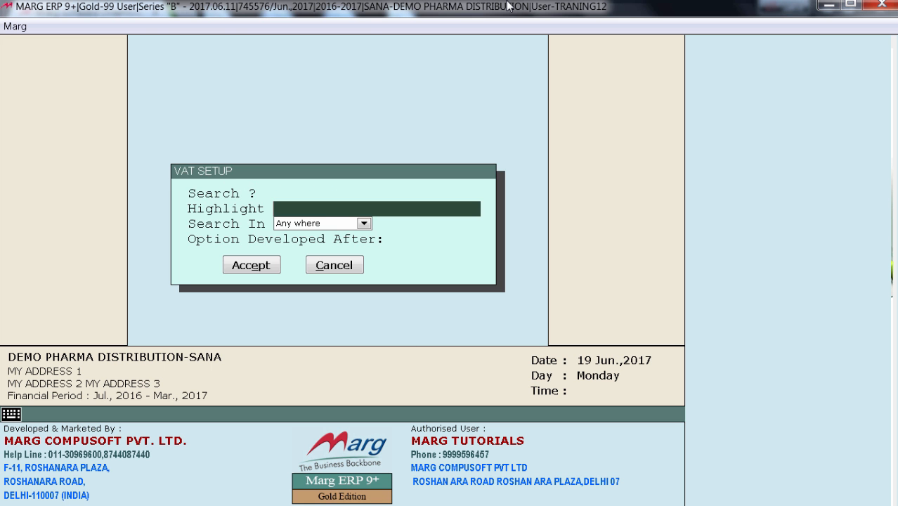
Load all VAT setup options and set In GST Party Local/Central validate from GST No to Y
key("Return")
key("Return")
key("Return")
key("Return")
key("Return")
key("Return")
key("Return")
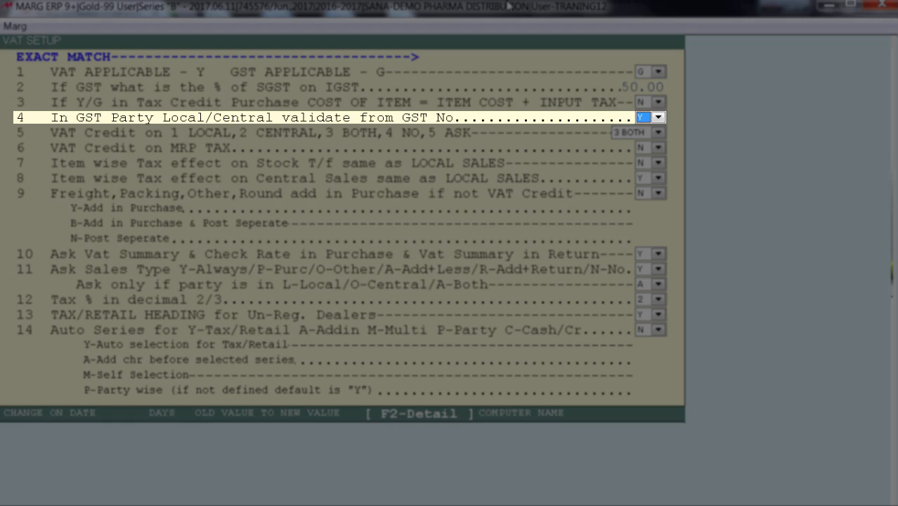
key("space")
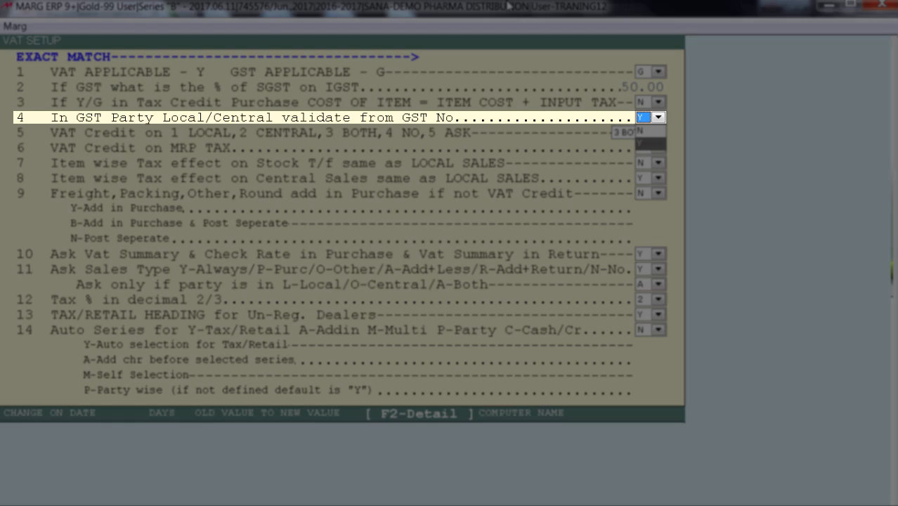
key("Return")
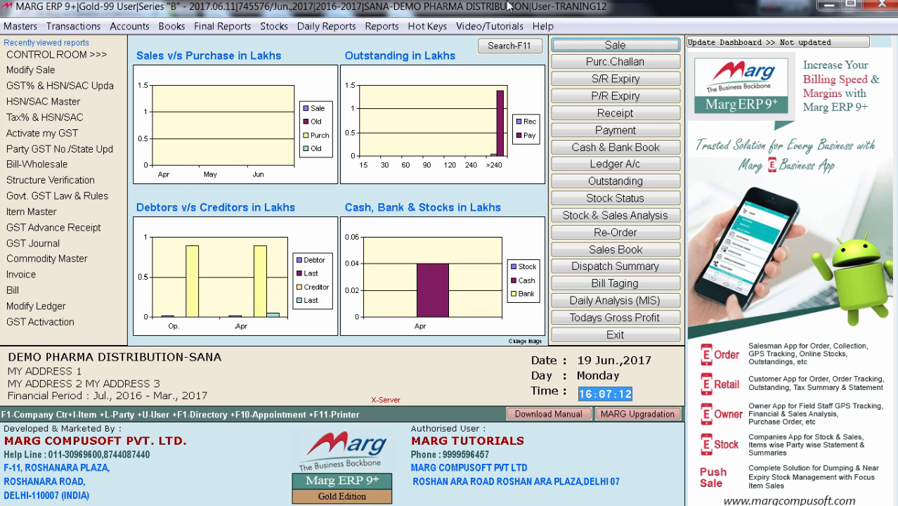
Open Party GST No./State Updation under Ease of GST Adoption
key("alt+m")
key("Down")
key("Down")
key("Down")
key("Down")
key("Down")
key("Right")
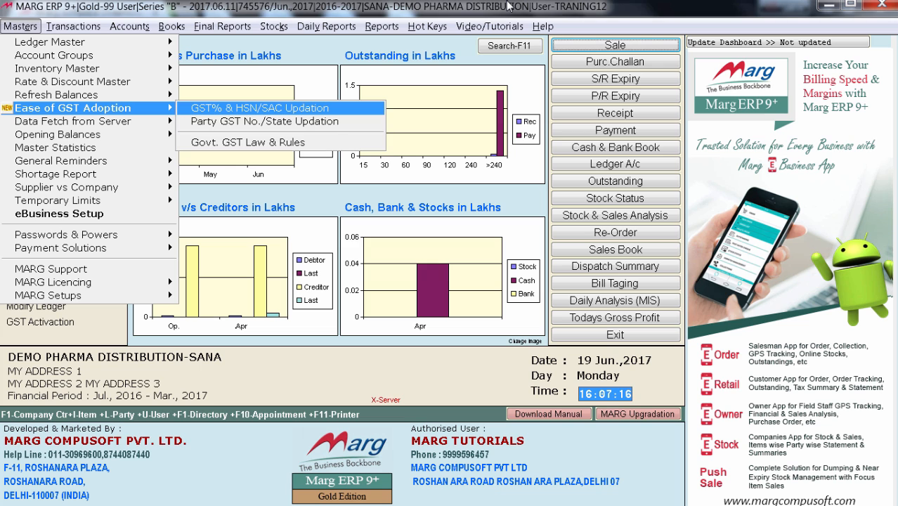
key("Down")
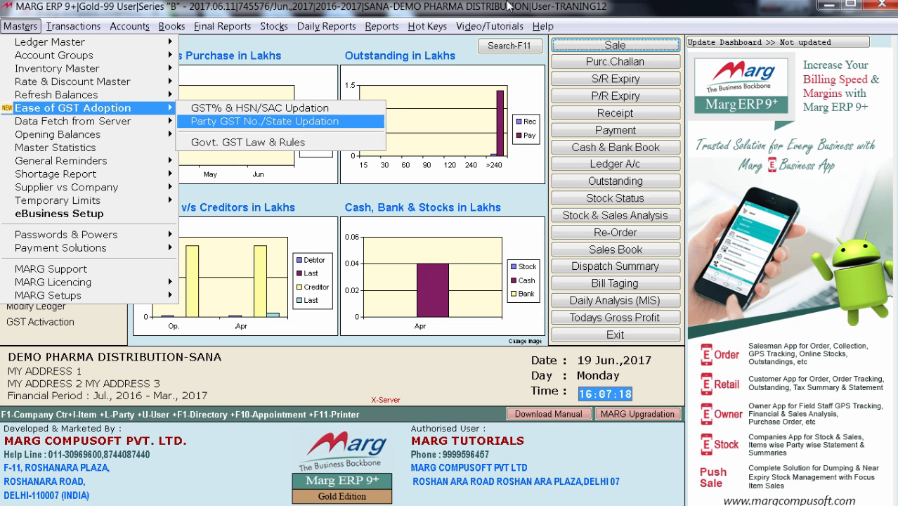
key("Return")
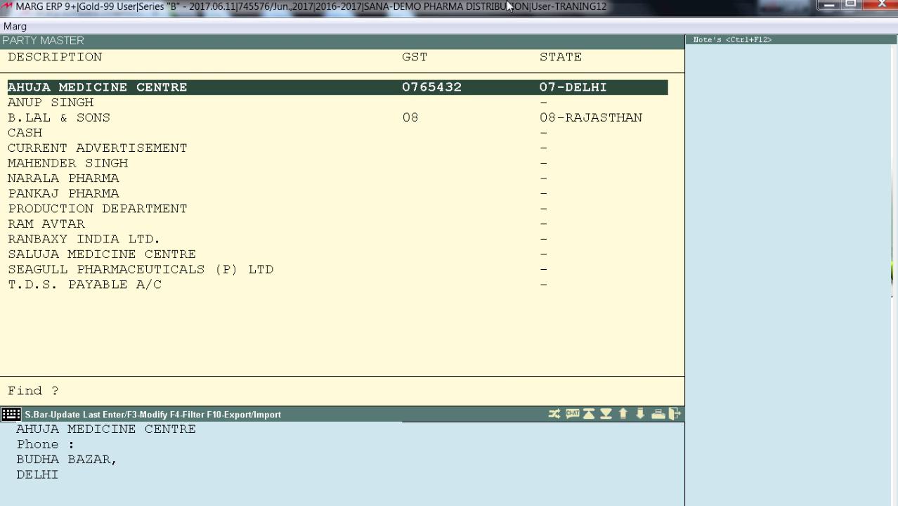
Look through the Party Master list to see which parties have a GST number and state
key("Down")
key("Down")
key("Down")
key("Down")
key("Down")
key("Down")
key("Down")
key("Down")
key("Down")
key("Down")
key("Down")
key("Down")
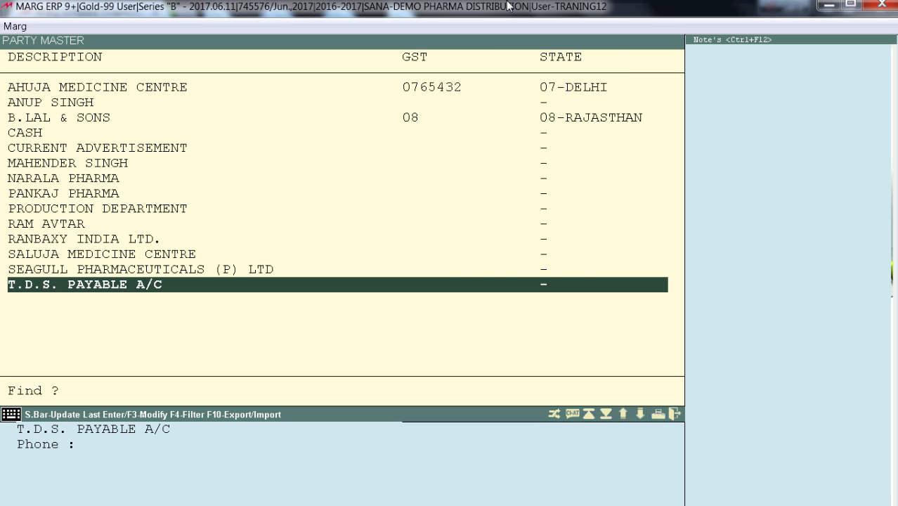
key("Up")
key("Up")
key("Up")
key("Up")
key("Up")
key("Up")
key("Up")
key("Up")
key("Up")
key("Up")
key("Up")
key("Up")
key("Up")
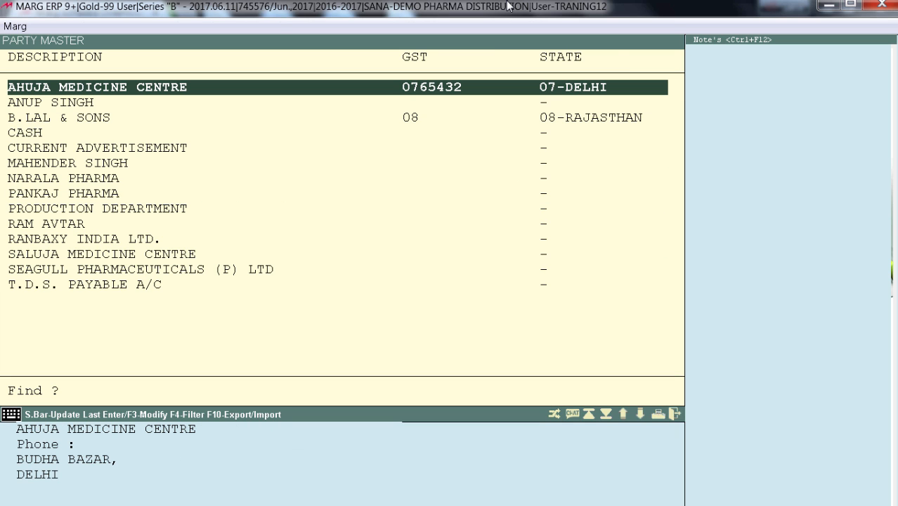
key("Down")
Enter a GST number starting with state code 09 for the party listed just below AHUJA MEDICINE CENTRE
key("Down")
key("Down")
key("Down")
key("Down")
key("Down")
key("Down")
key("Down")
key("Down")
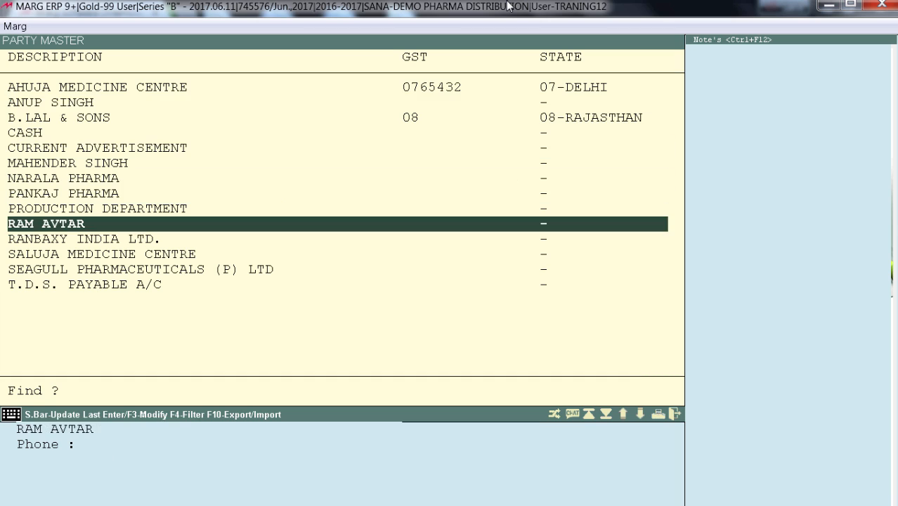
key("Up")
key("Up")
key("Up")
key("Up")
key("Up")
key("Up")
key("Up")
key("Up")
key("Up")
key("Down")
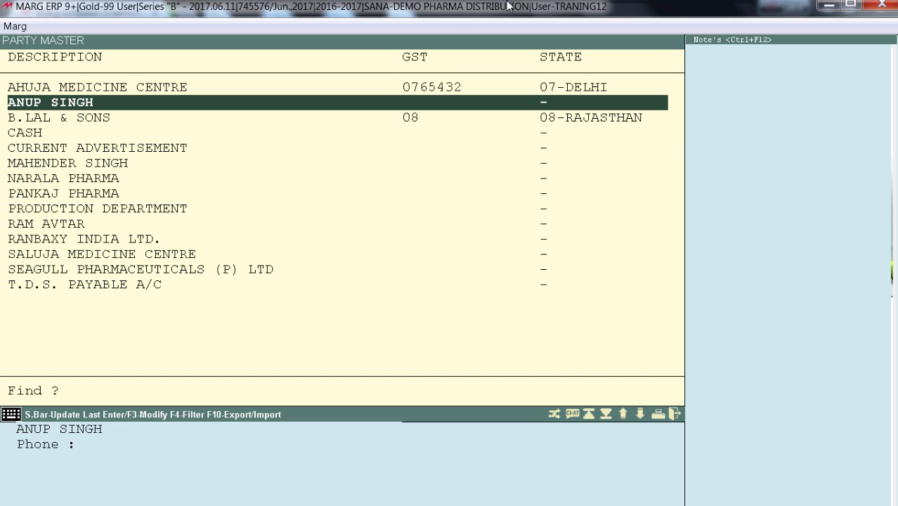
key("Return")
type("098765")
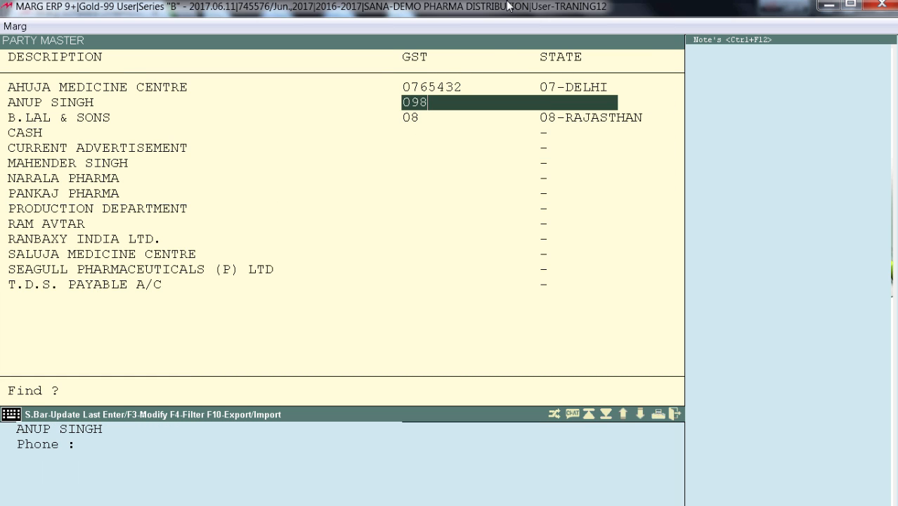
key("Return")
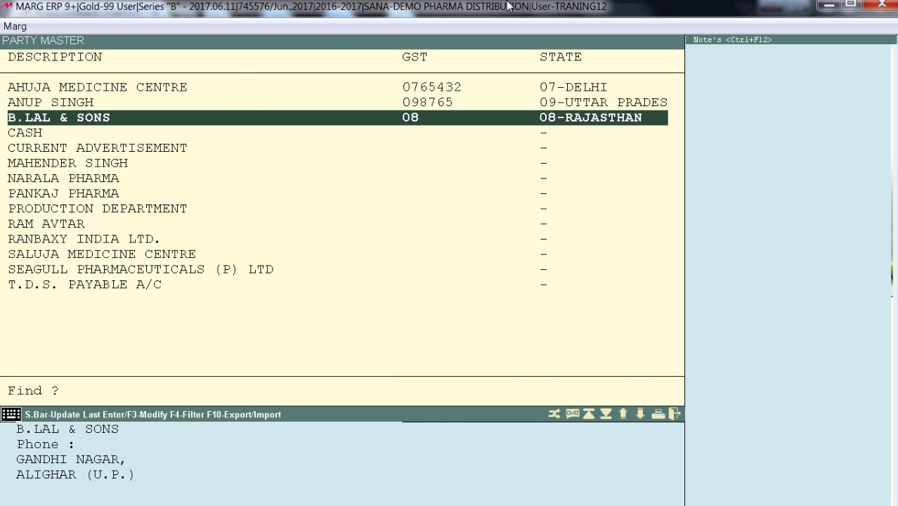
Close the Party Master list and open the ledger list for modifying ledgers
key("Escape")
key("alt+m")
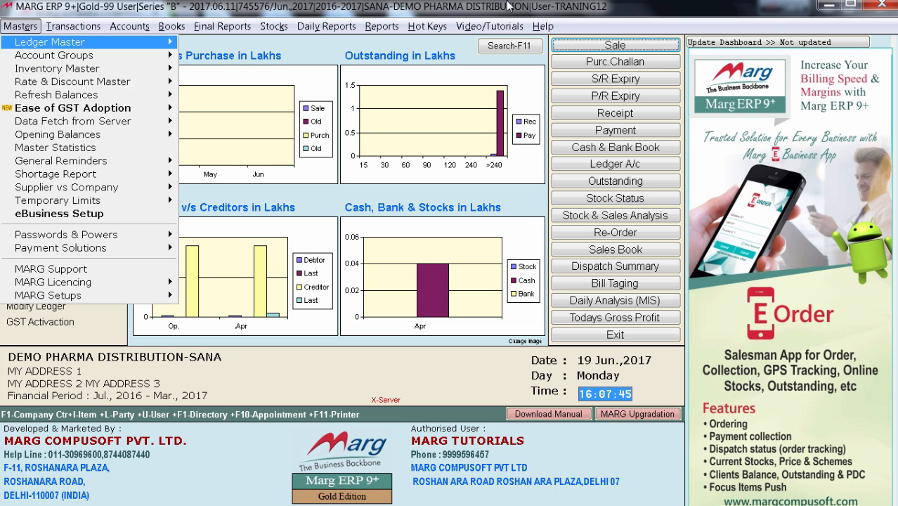
key("Right")
key("Down")
key("Return")
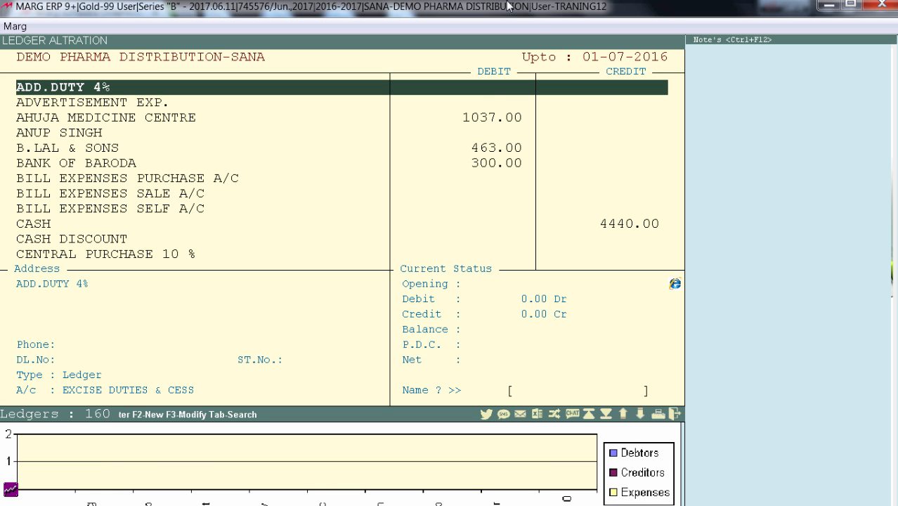
Open the AHUJA MEDICINE CENTRE ledger and check its GST number against its state
type("AH")
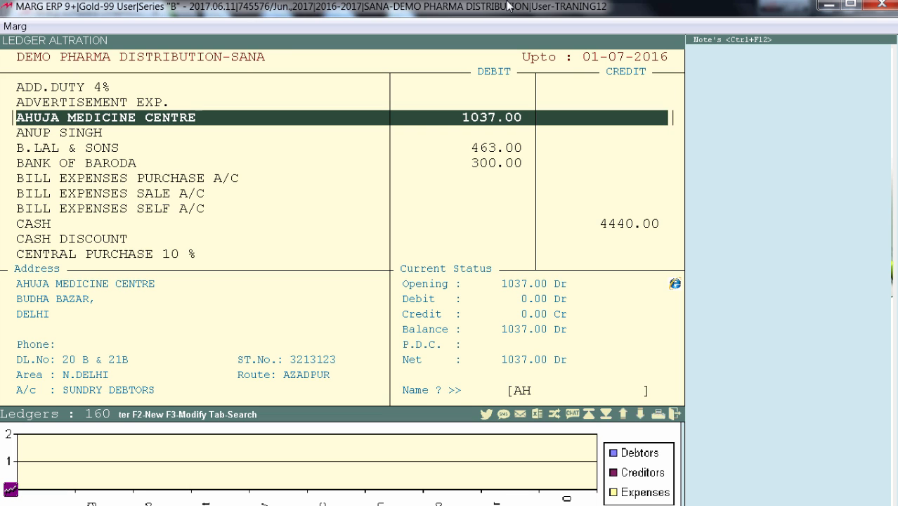
key("Return")
key("Return")
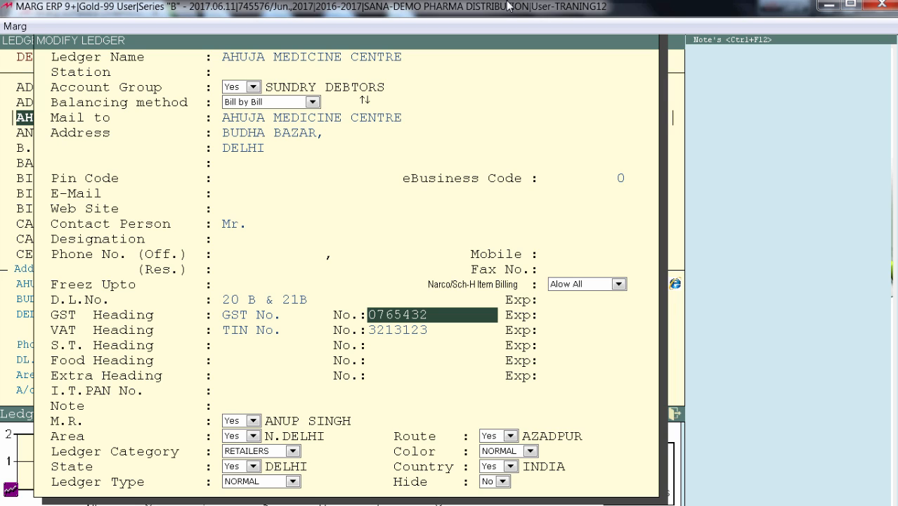
key("Return")
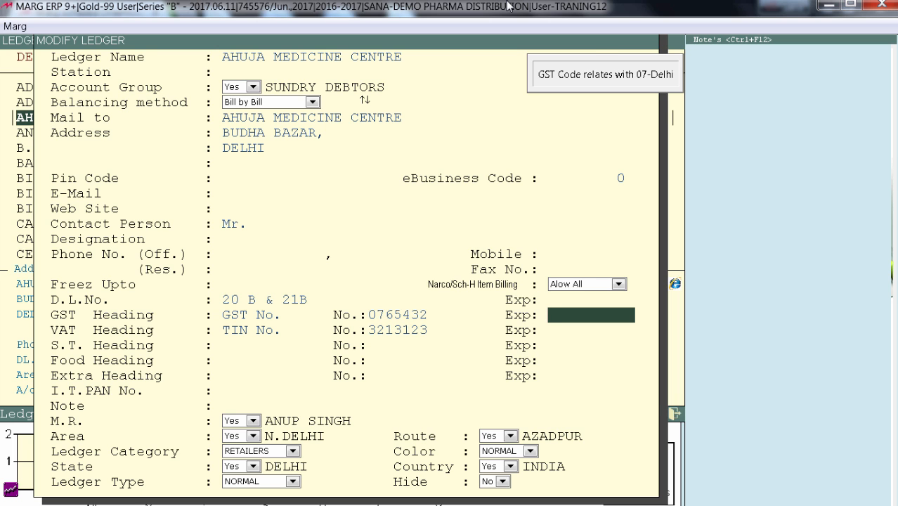
key("Escape")
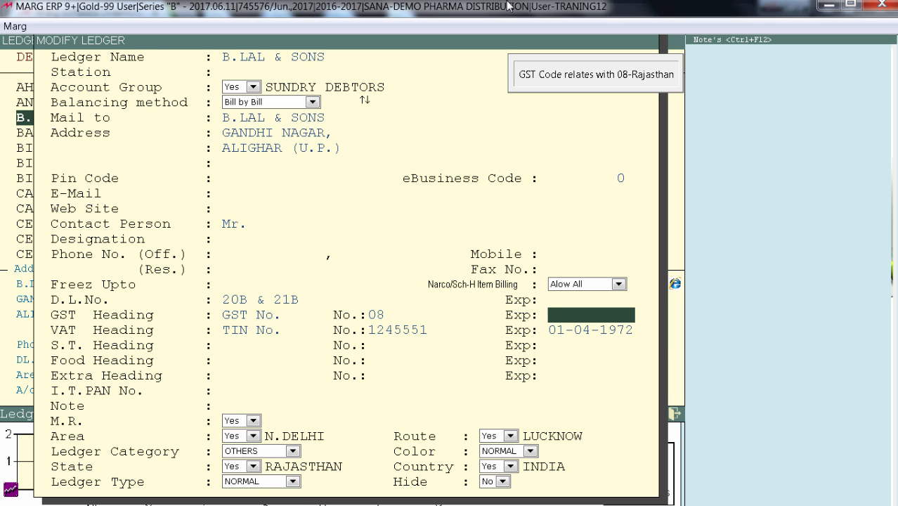
Check the GST number and state in the B.LAL & SONS ledger, then close the ledger
key("Return")
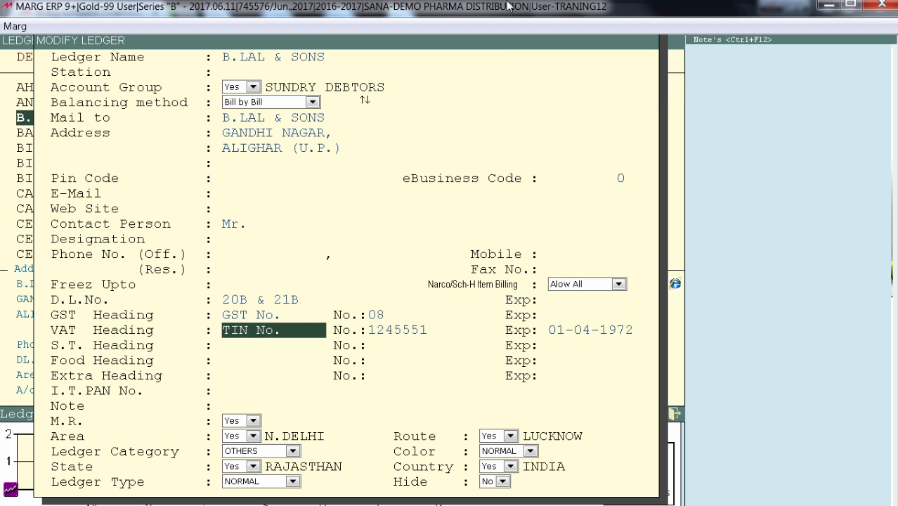
key("Return")
key("Return")
key("Return")
key("Return")
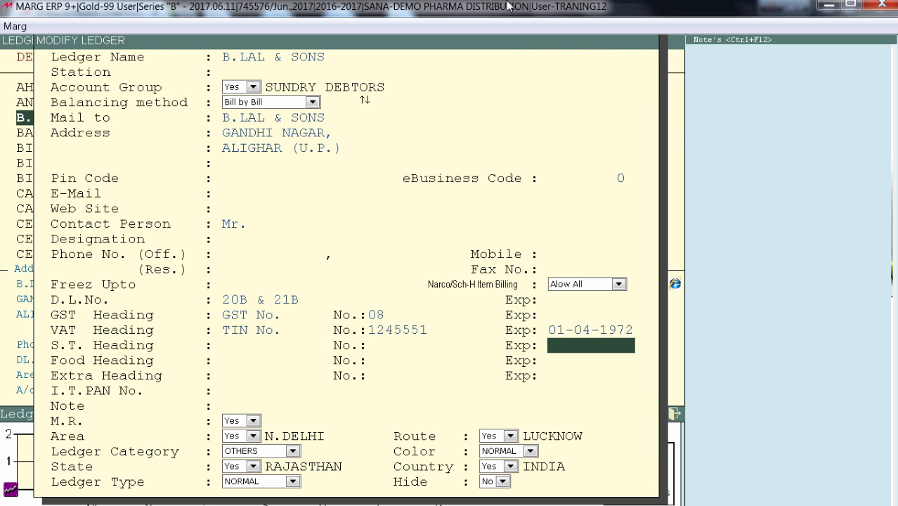
key("Escape")
key("Escape")
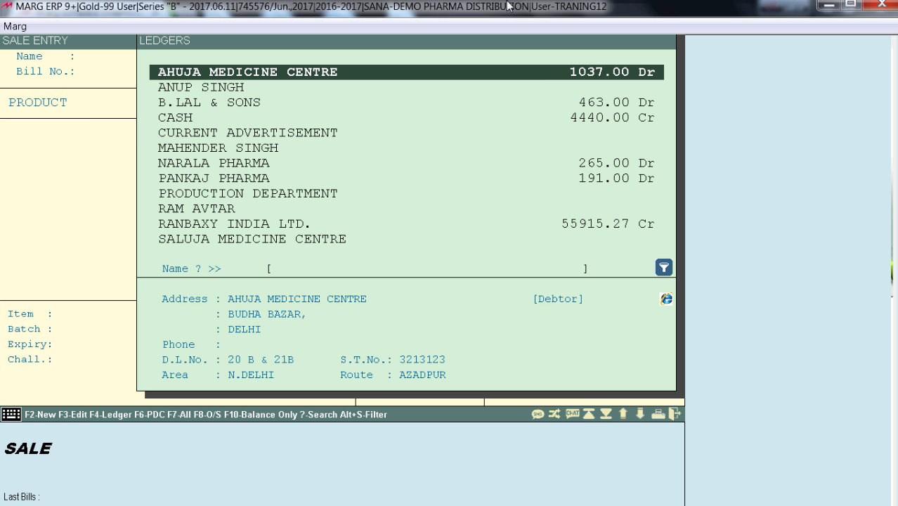
Start a sale bill for B.LAL & SONS, review the central sales types, choose CENTRAL and leave the bill
key("Down")
key("Down")
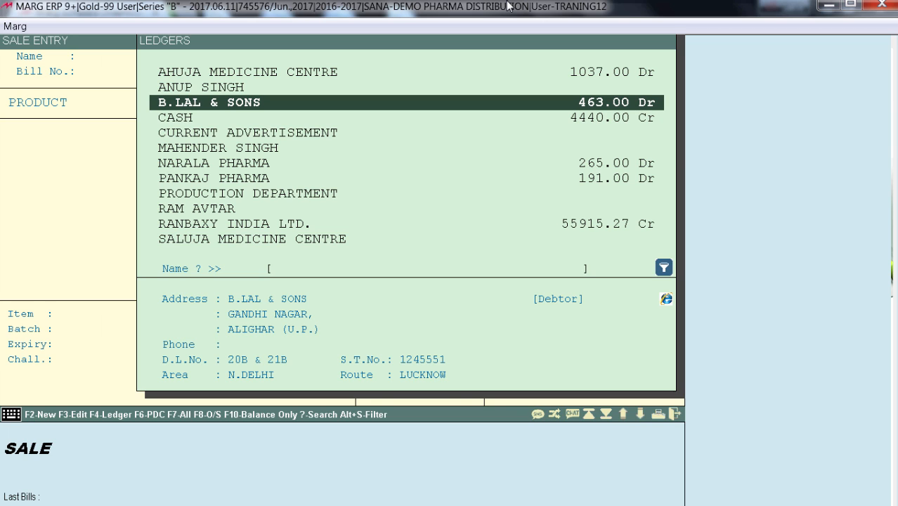
key("Return")
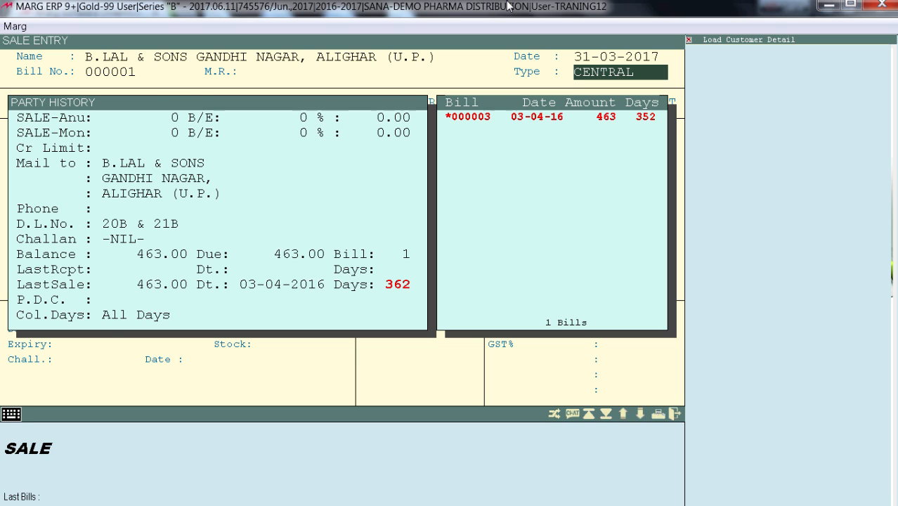
key("Return")
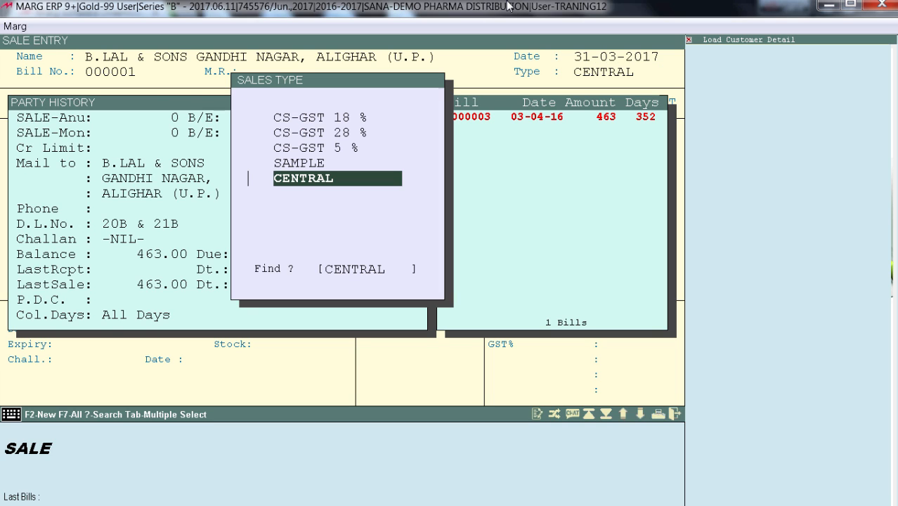
key("Up")
key("Up")
key("Up")
key("Up")
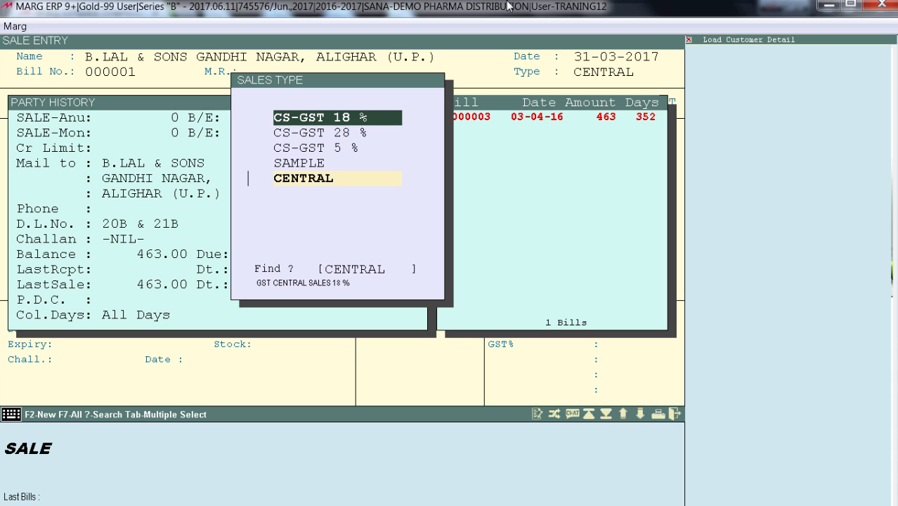
key("Down")
key("Down")
key("Down")
key("Down")
key("Down")
key("Down")
key("Return")
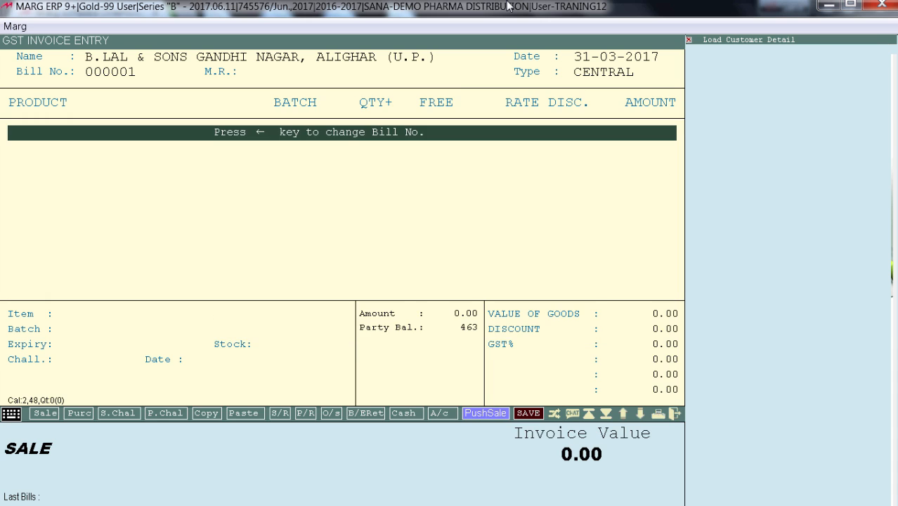
key("Escape")
Start a sale bill for AHUJA MEDICINE CENTRE and open its list of sales types
key("Up")
key("Up")
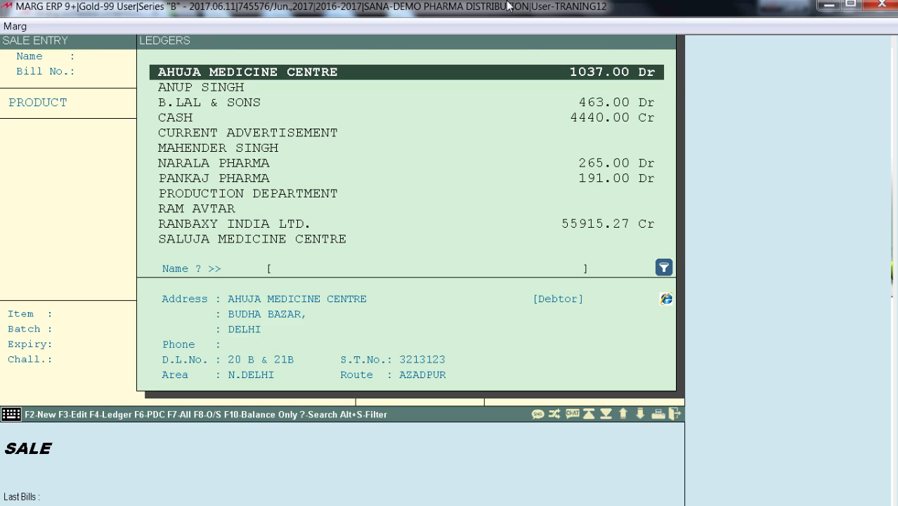
key("Return")
key("Return")
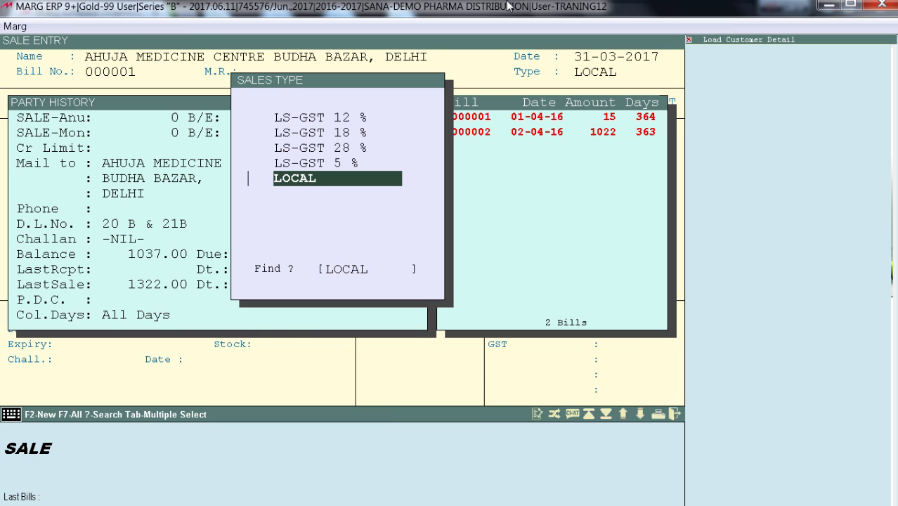
Look through the local sales types offered for AHUJA MEDICINE CENTRE, including the LS-GST rates and LOCAL
key("Up")
key("Up")
key("Up")
key("Up")
key("Up")
key("Up")
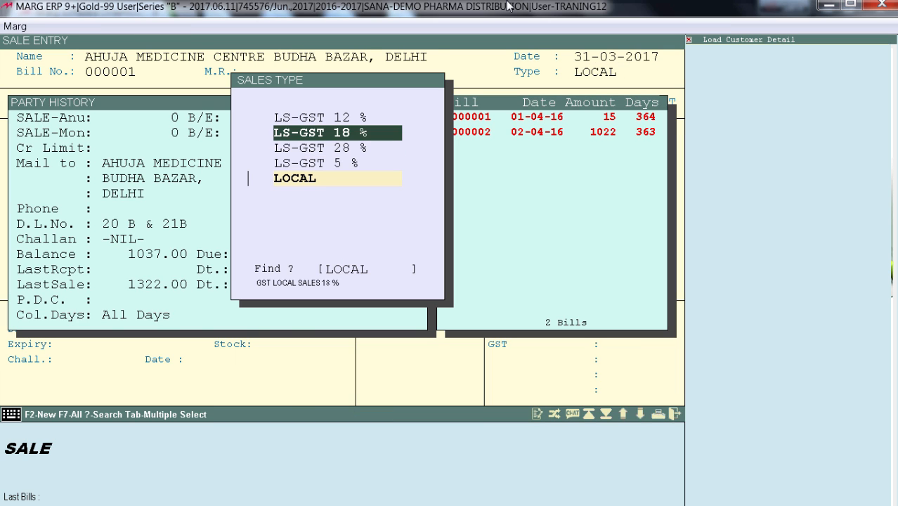
key("Down")
key("Down")
key("Down")
key("Down")
key("Down")
key("Down")
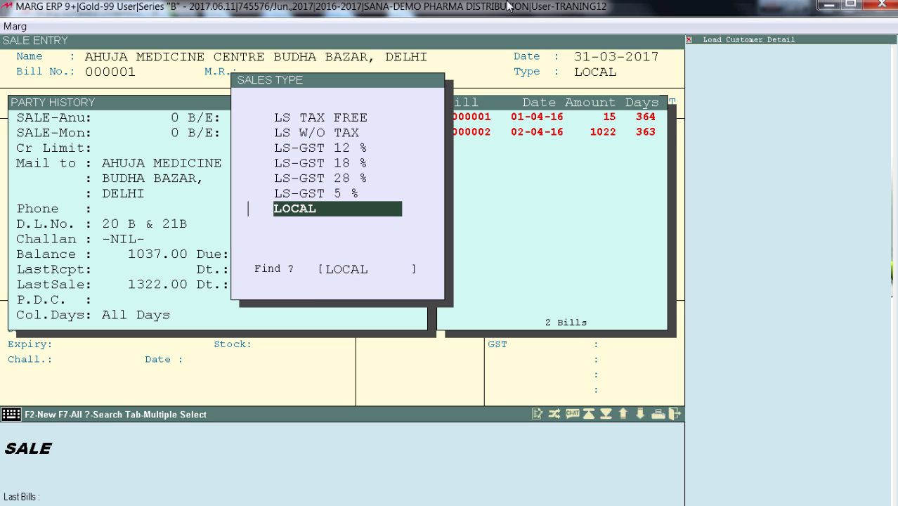
key("Up")
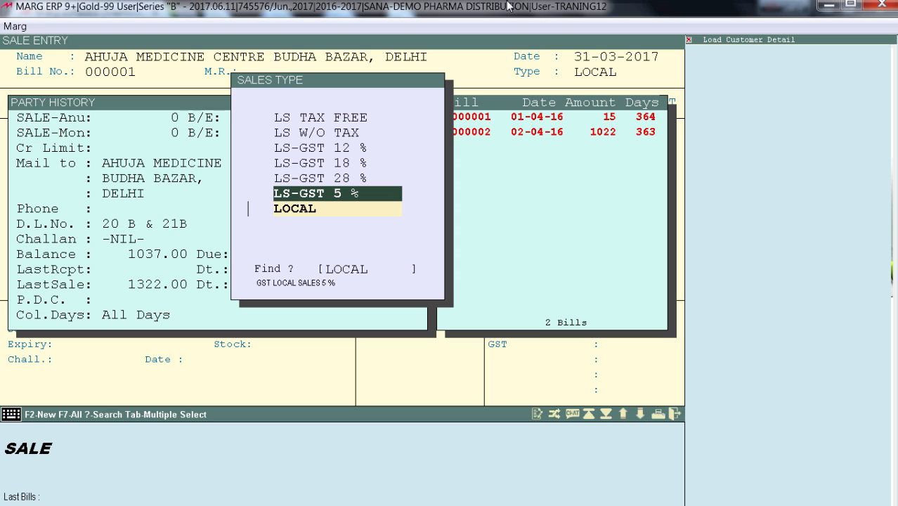
key("Down")
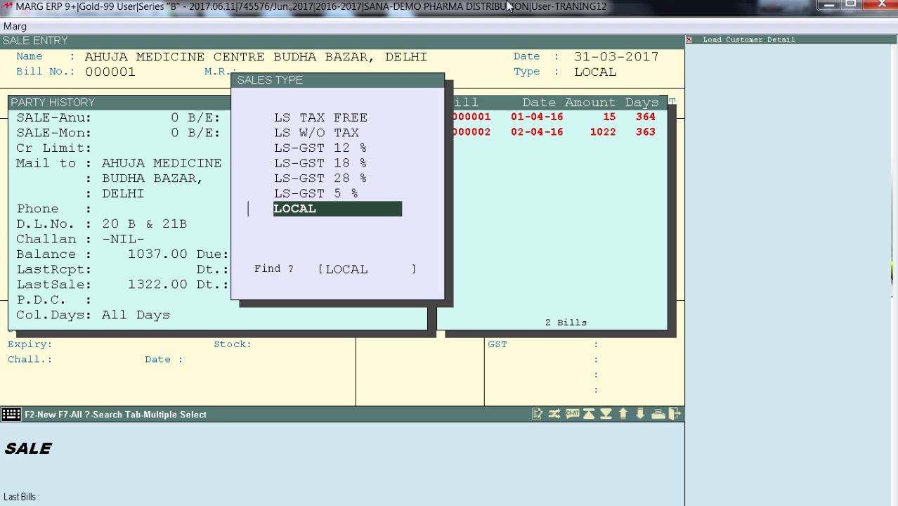
Set the sales type to LOCAL and bill one each of LUX, CROCIN, HORLICKS and DABUR MUSTURD OIL at 100.00
key("Return")
key("Return")
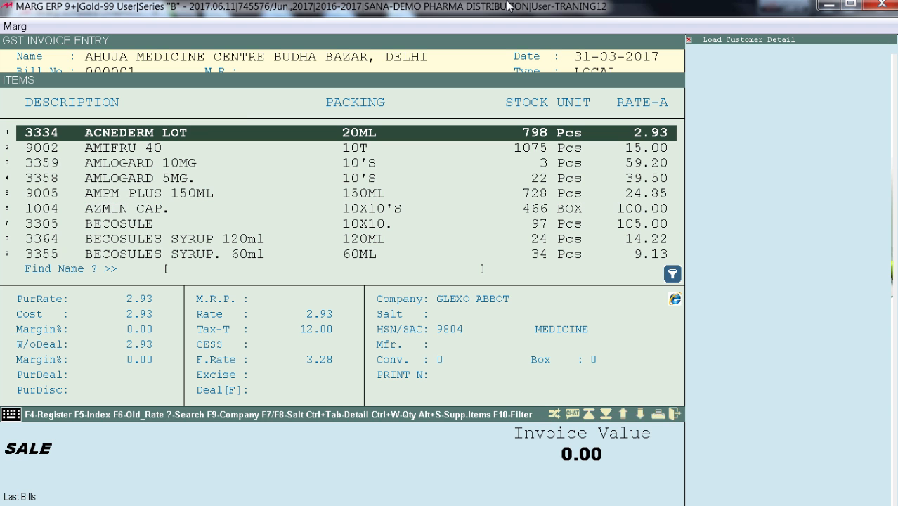
type("LUX")
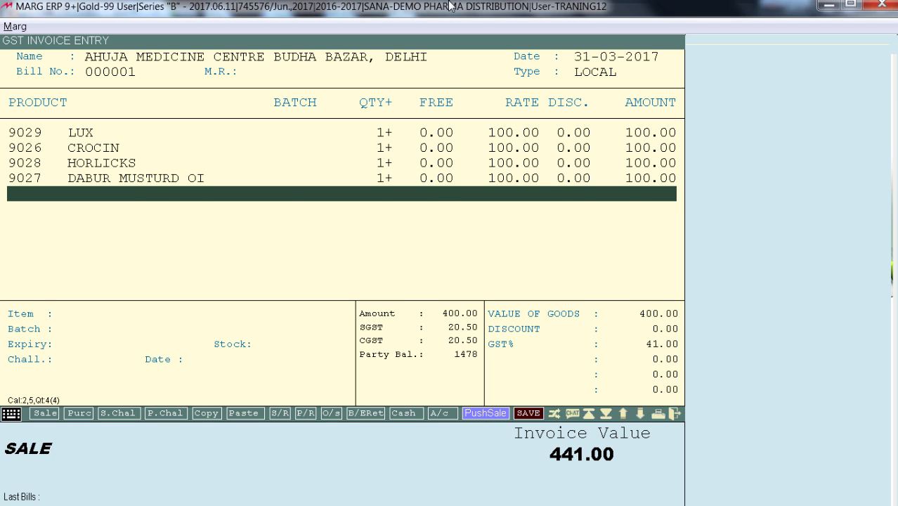
Examine the SGST and CGST rates in the detail breakdown of each billed item
key("Up")
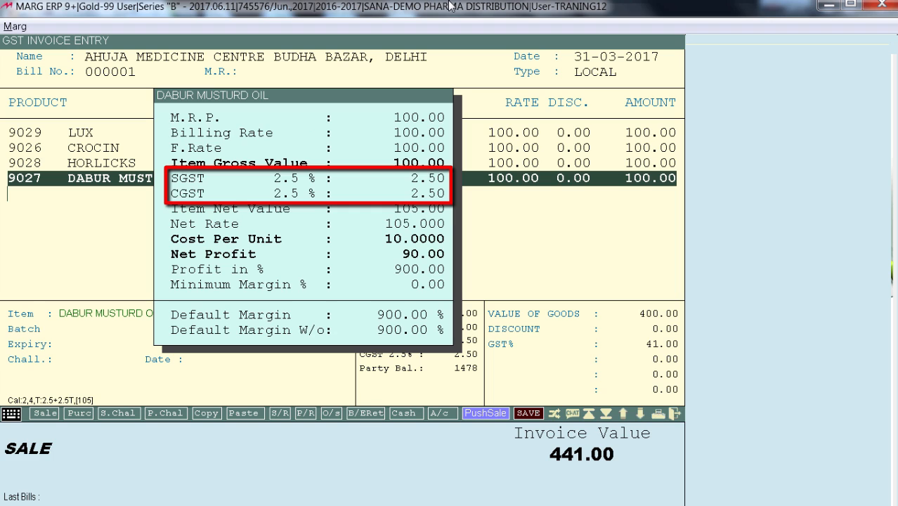
key("Up")
key("Up")
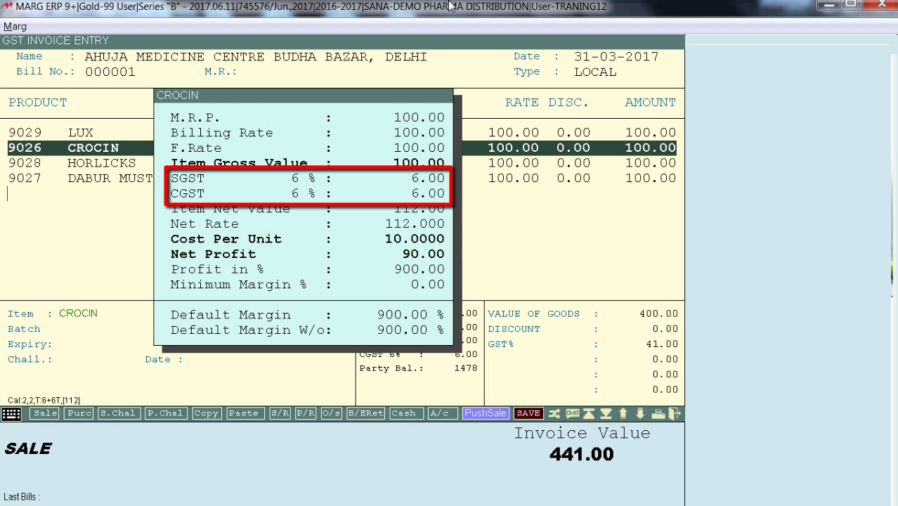
key("Up")
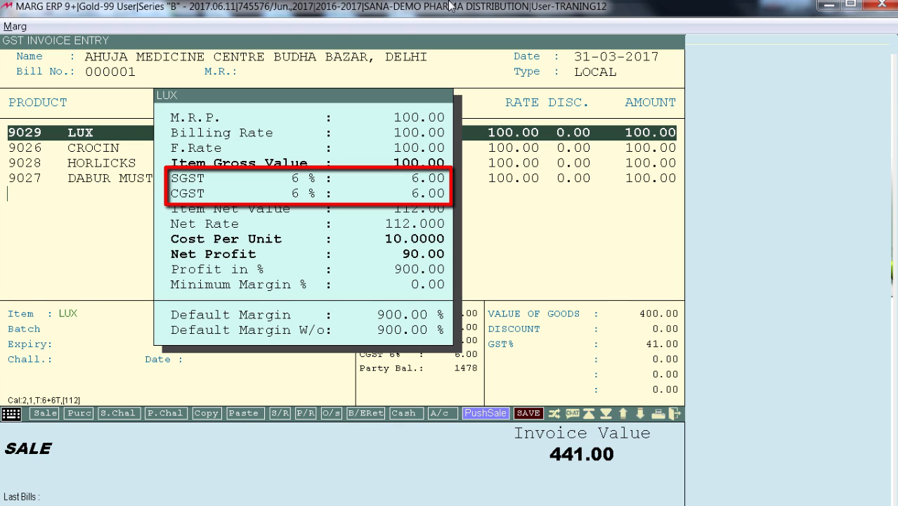
key("Down")
key("Down")
key("Down")
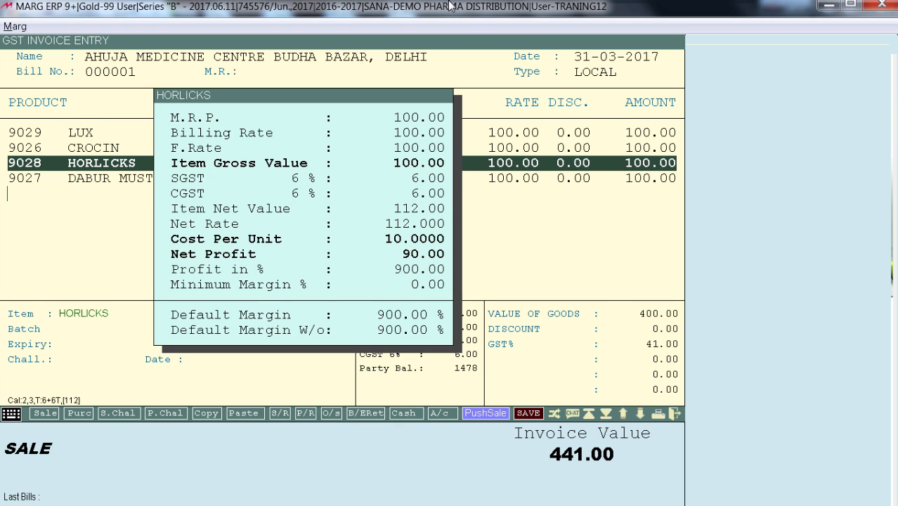
key("Escape")
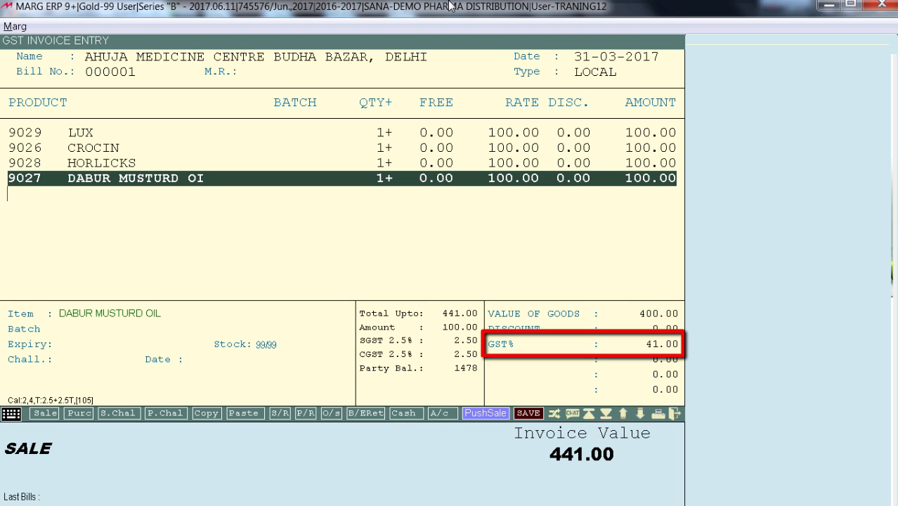
Compare the SGST and CGST amounts of each bill line with the bill's total GST
key("Up")
key("Up")
key("Up")
key("Down")
key("Down")
key("Down")
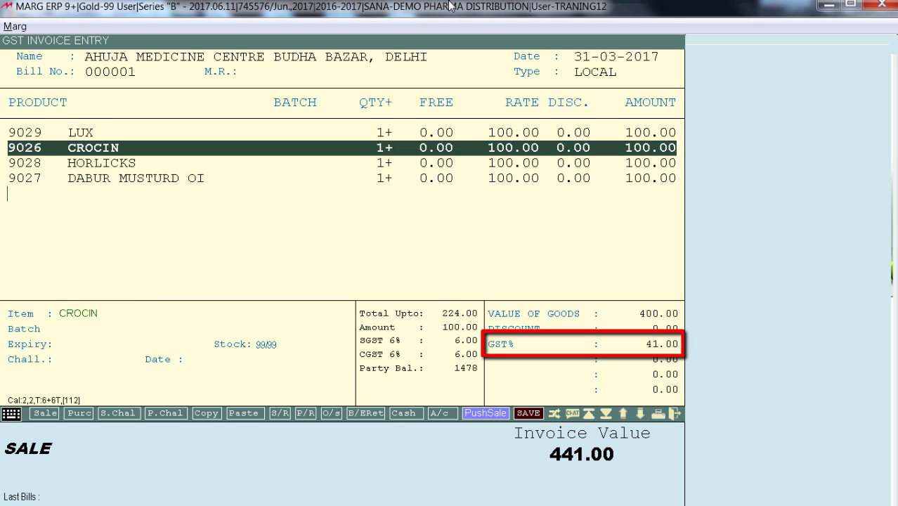
Save the AHUJA MEDICINE CENTRE bill with one print copy and preview the GST invoice down to its totals
key("ctrl+w")
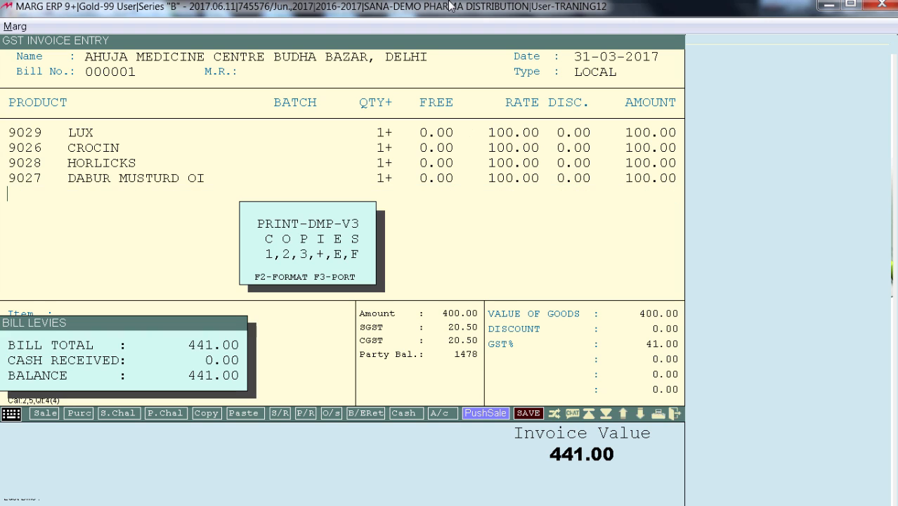
key("1")
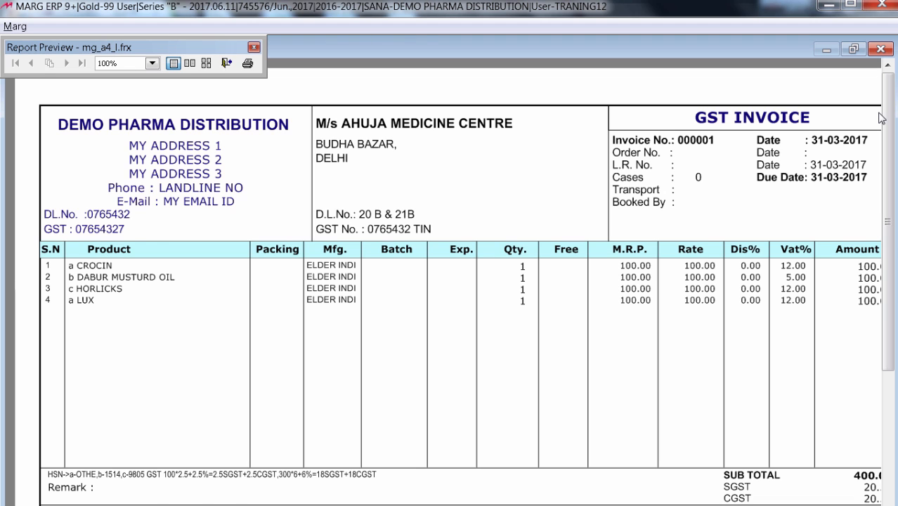
scroll(882, 118, "down", 2)
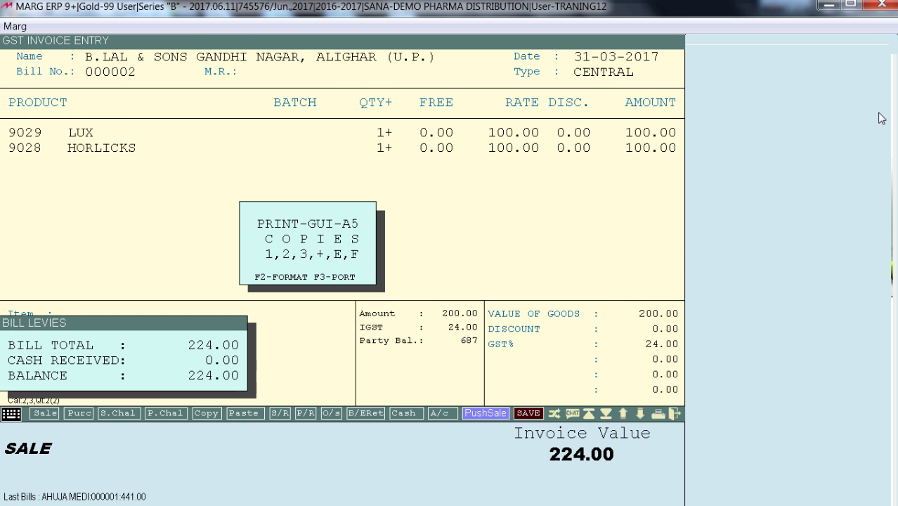
Print one copy of the CENTRAL bill for B.LAL & SONS to preview and check its IGST totals
key("1")
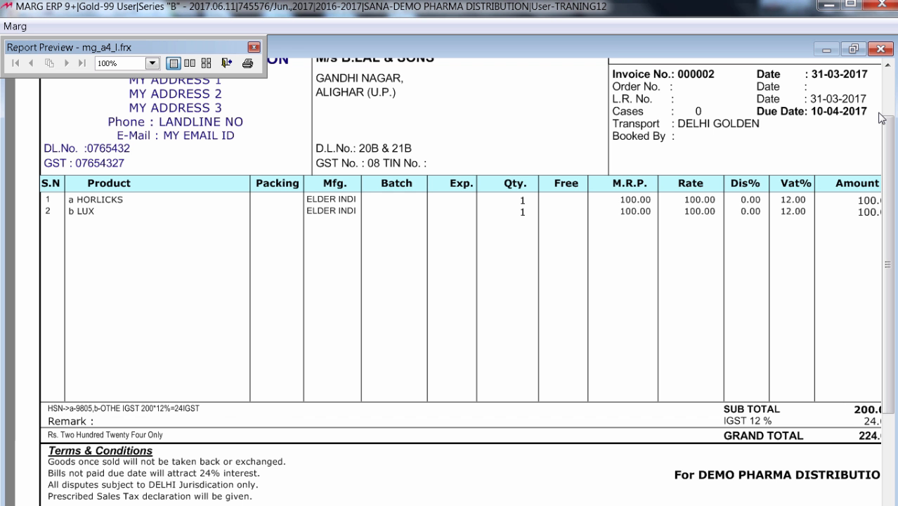
scroll(882, 118, "down", 1)
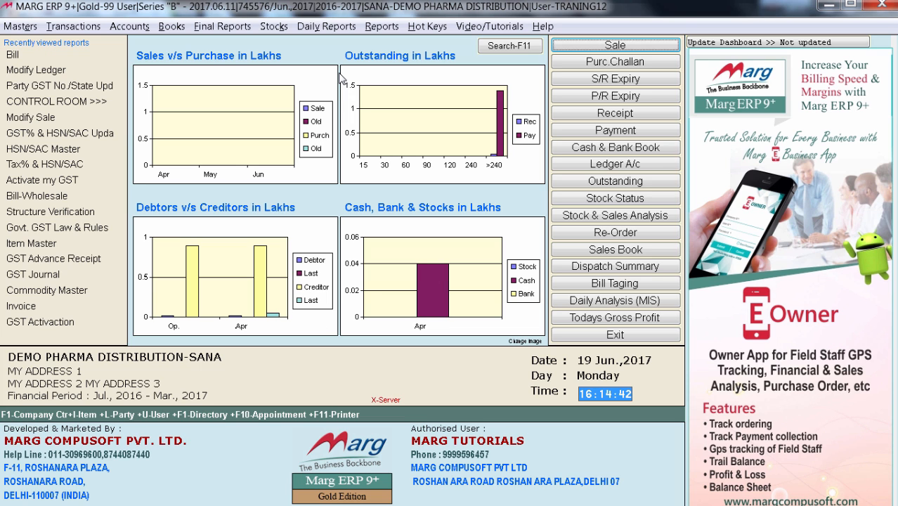
Examine the accounts posting of the B.LAL & SONS bill and the preceding bill from the Sales Book
left_click(591, 251)
key("Return")
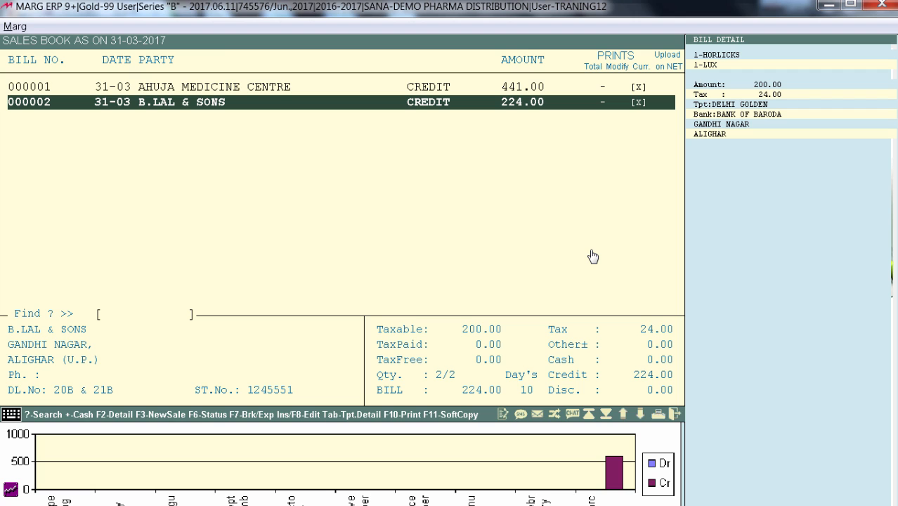
key("Return")
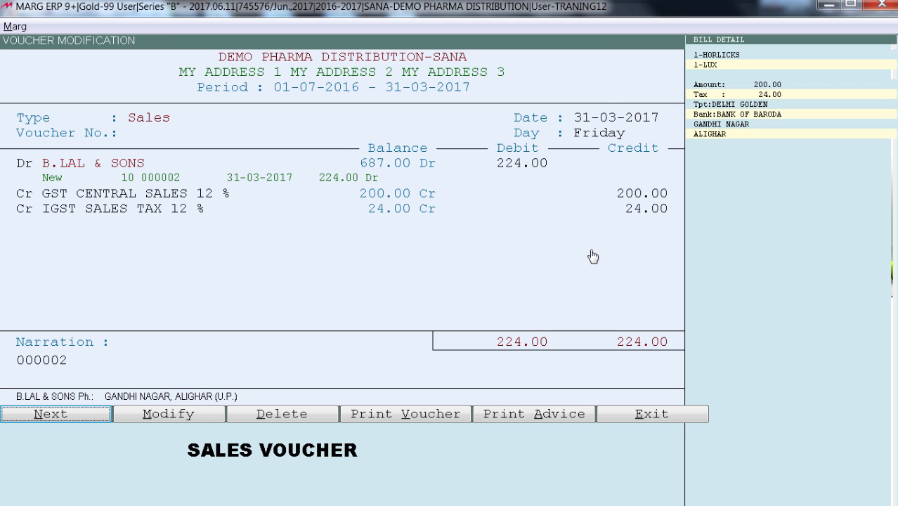
key("Page_Up")
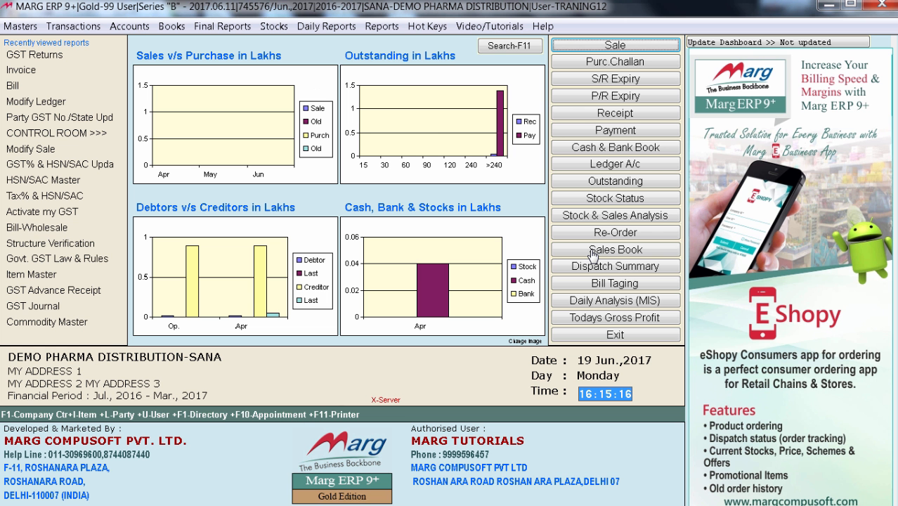
Open the GST Returns reports, view the GST Summary in Excel, and switch back to Marg ERP
key("alt+f")
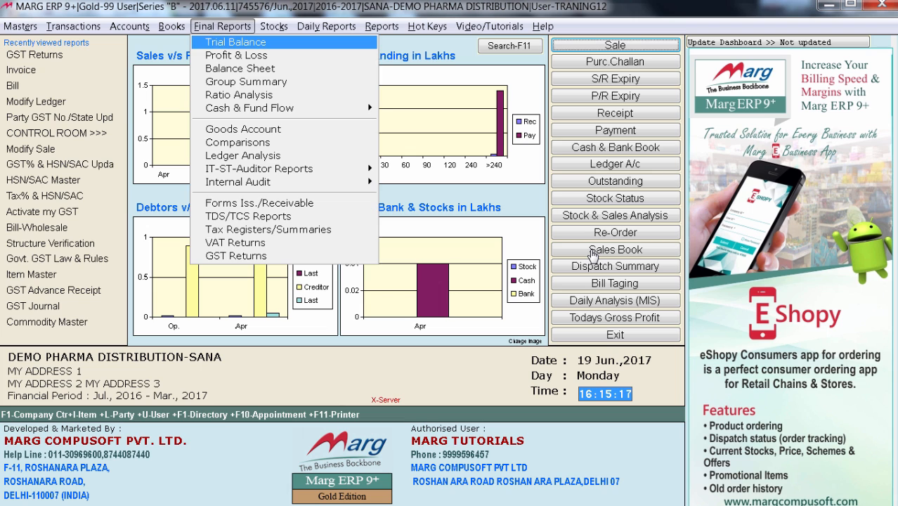
key("Up")
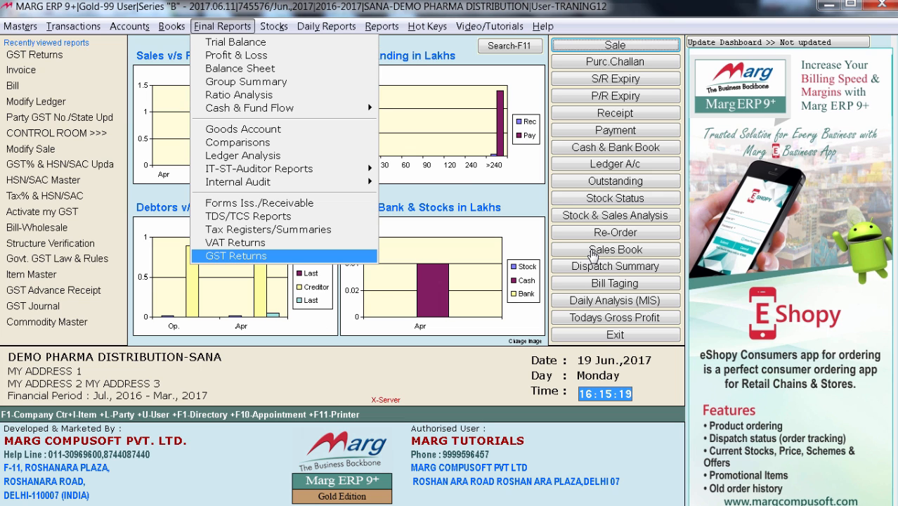
key("Return")
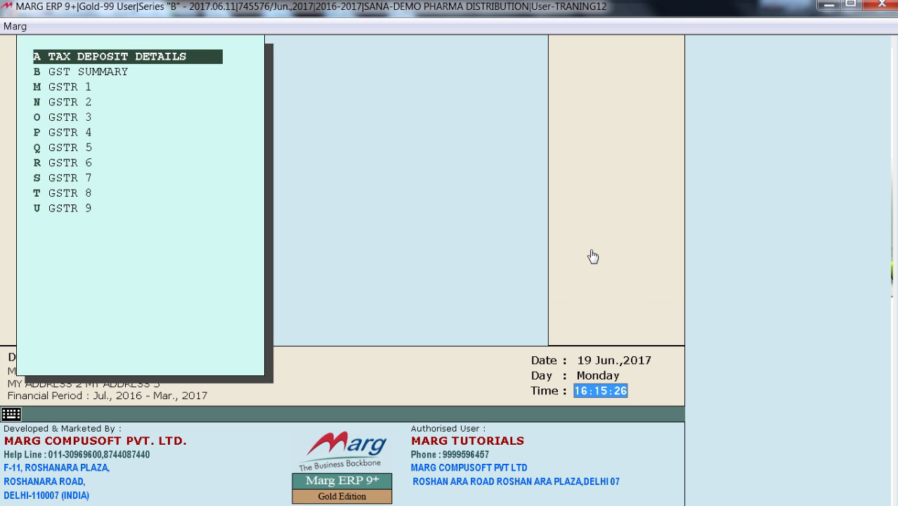
key("Down")
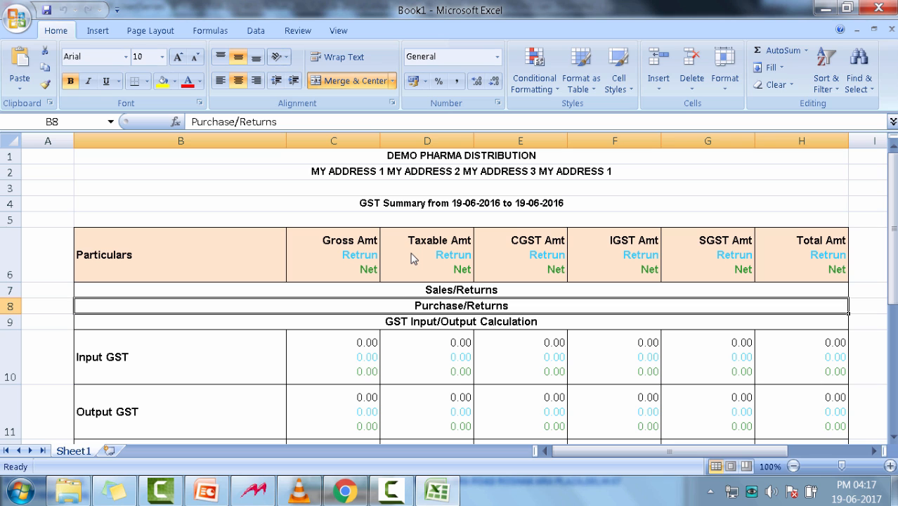
left_click(265, 501)
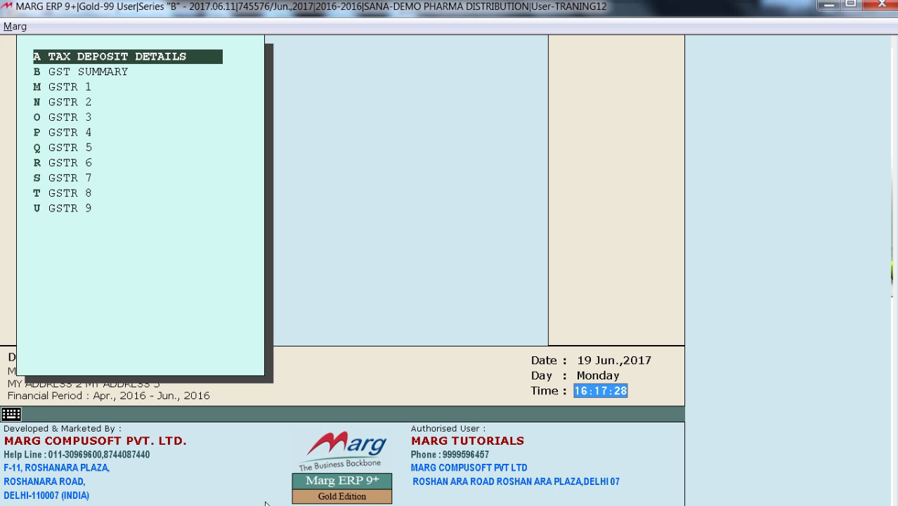
Look through the GSTR return forms available under GST Returns and leave the list
key("Down")
key("Down")
key("Down")
key("Down")
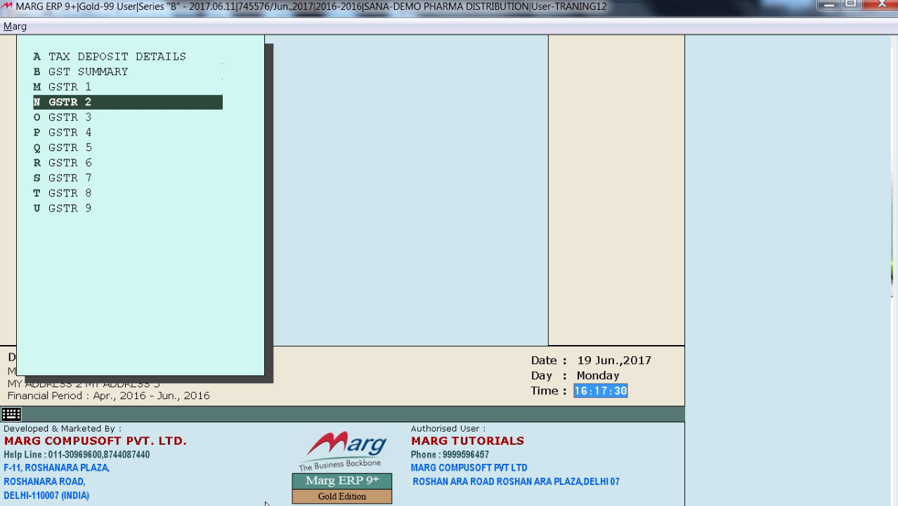
key("Down")
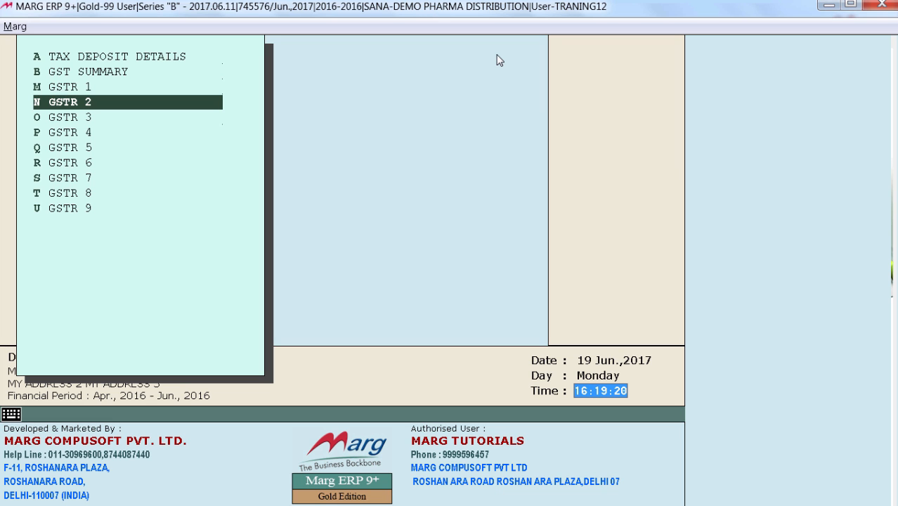
key("Down")
key("Down")
key("Down")
key("Down")
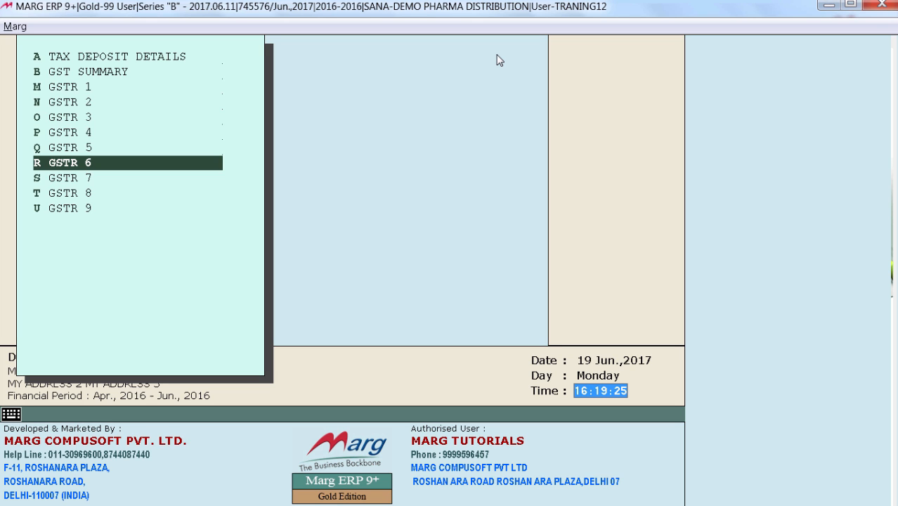
key("Escape")
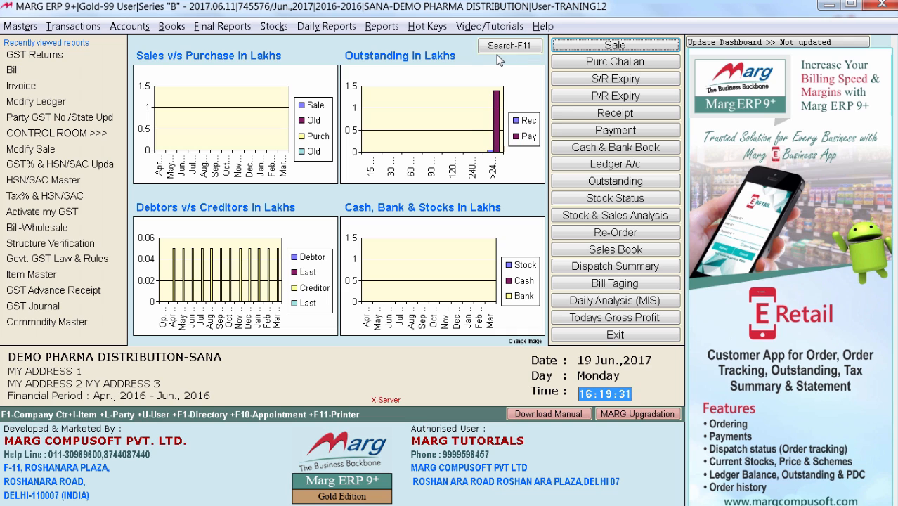
Download the GST Return Patch from the Marg website
key("alt+v")
key("Down")
key("Down")
key("Down")
key("Down")
key("Down")
key("Down")
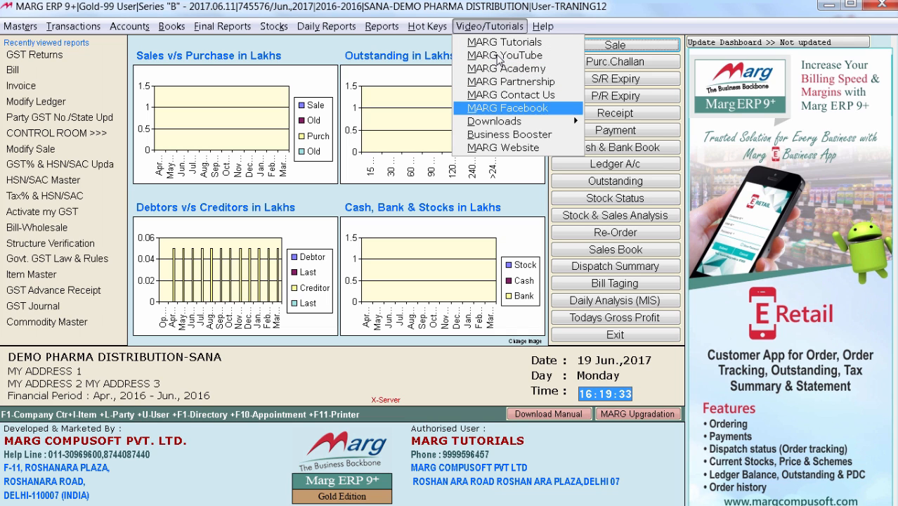
key("Right")
key("Down")
key("Down")
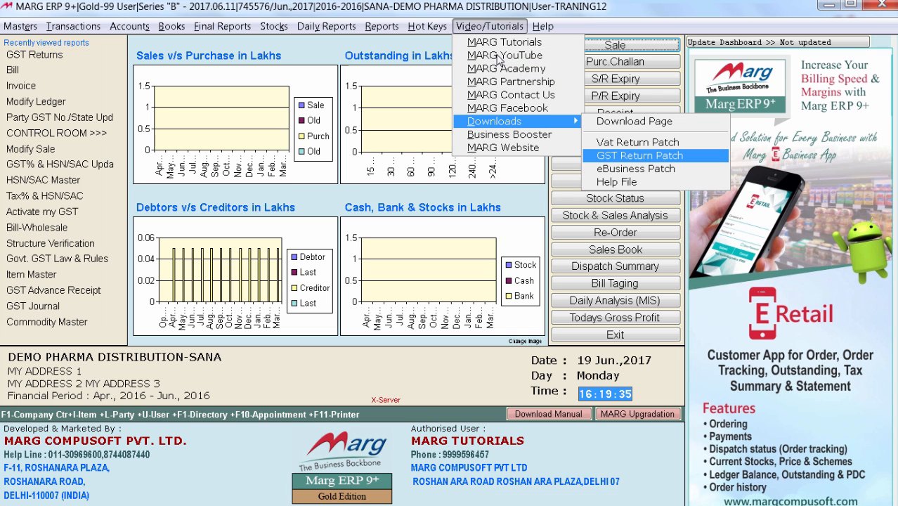
key("Return")
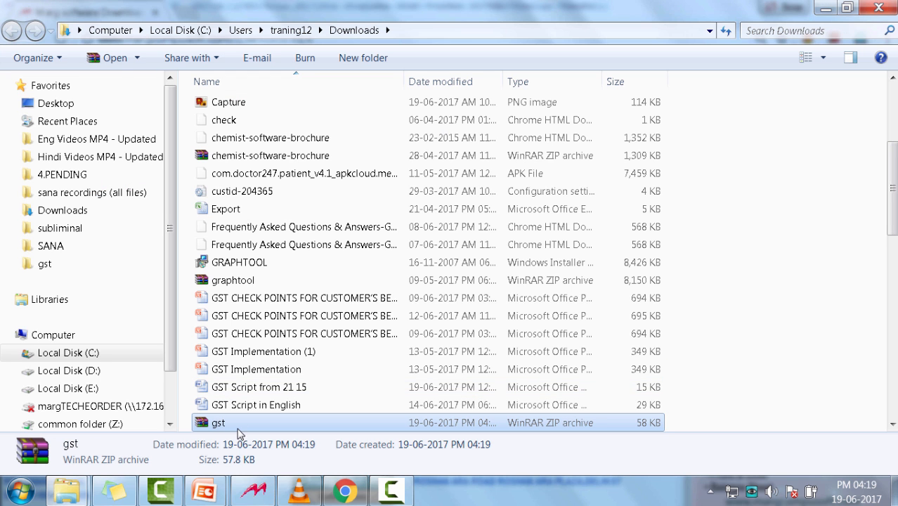
Copy the gst ZIP archive from the Downloads folder into the MARGERP1 folder on drive D
right_click(237, 422)
left_click(269, 328)
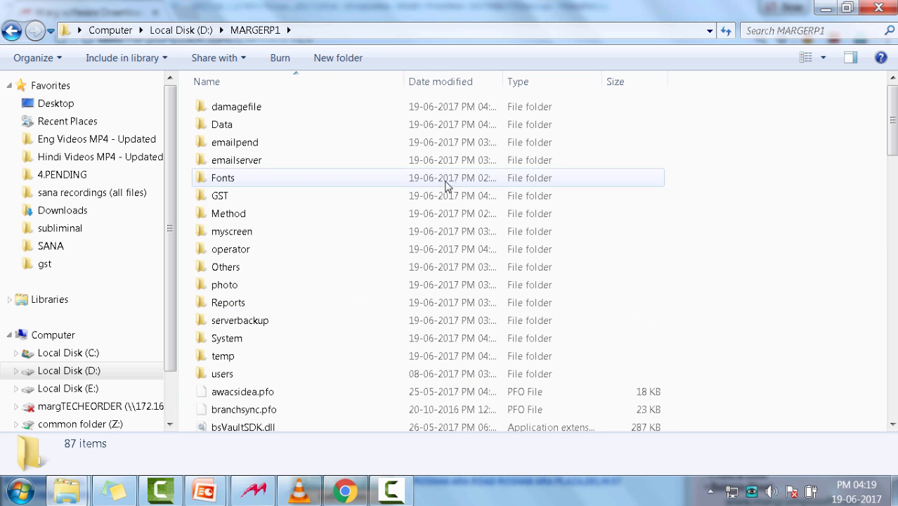
right_click(745, 173)
left_click(746, 323)
Extract gst.pfo from the gst archive into the MARGERP1 folder, replacing the existing file, and switch back to Marg ERP
double_click(246, 425)
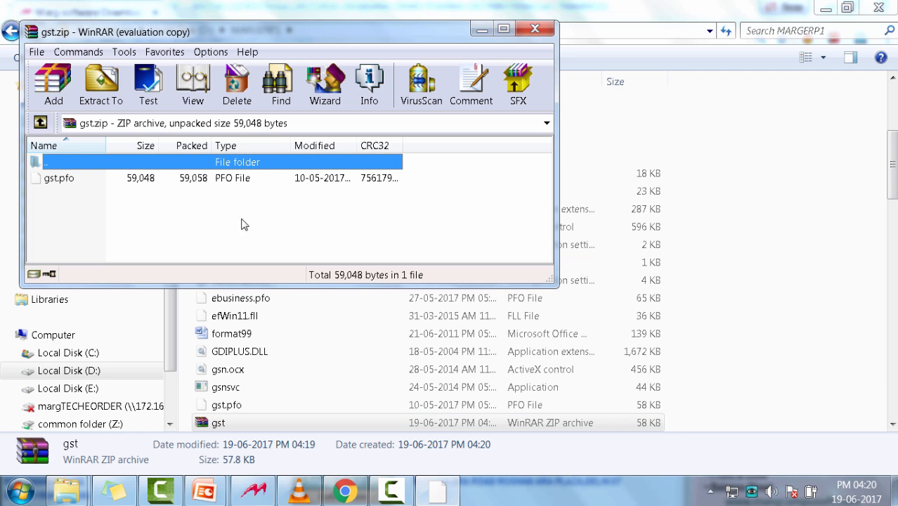
left_click(90, 181)
left_click_drag(90, 182, 779, 281)
key("Return")
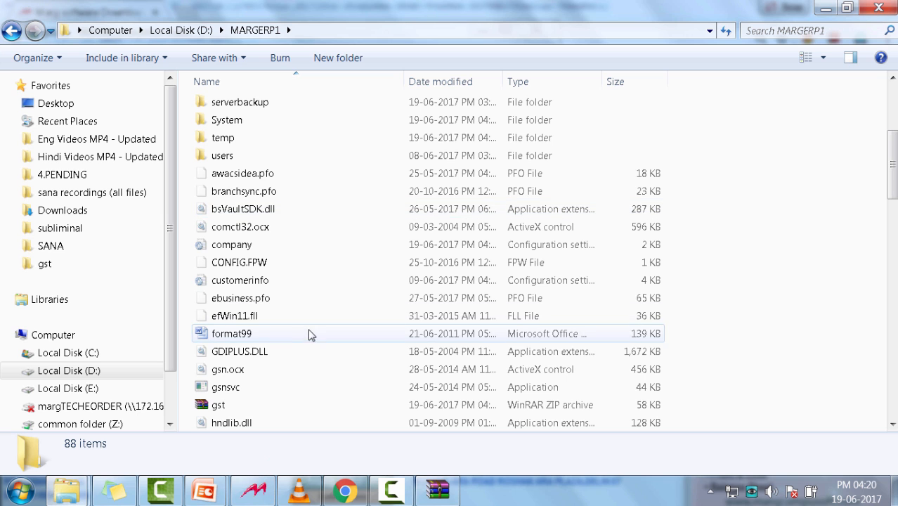
left_click(254, 490)
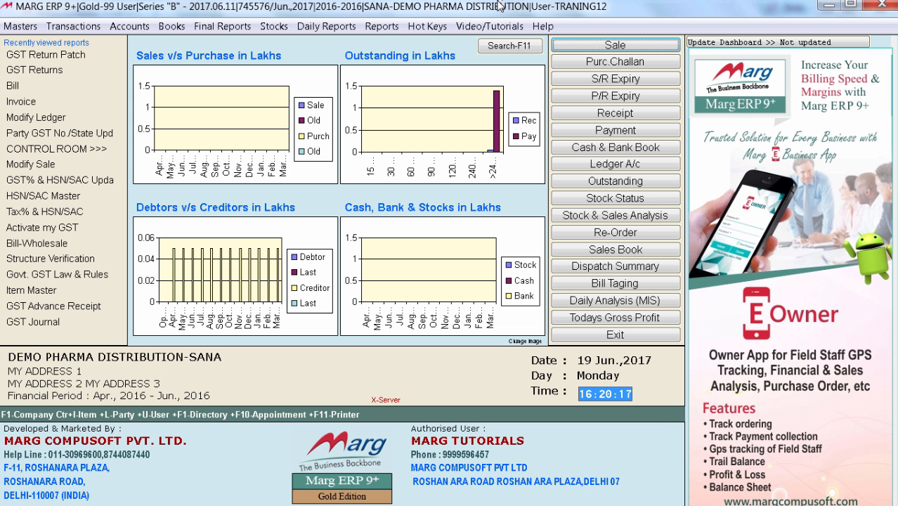